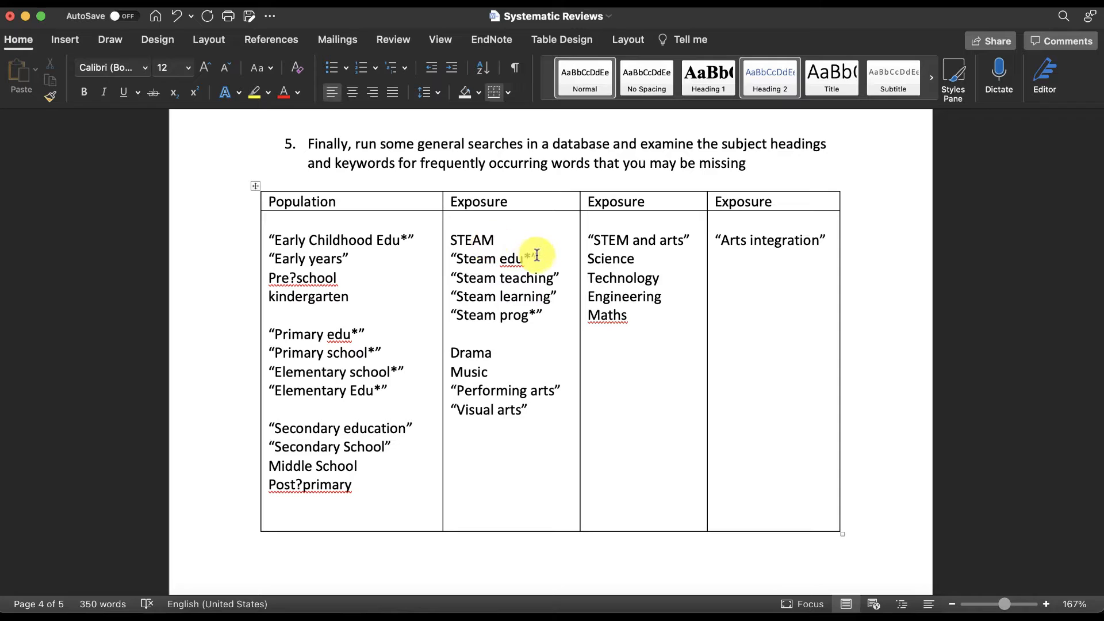
Examine the population and exposure search terms in the table, including "Steam edu*", Drama and Maths
left_click_drag(537, 259, 458, 258)
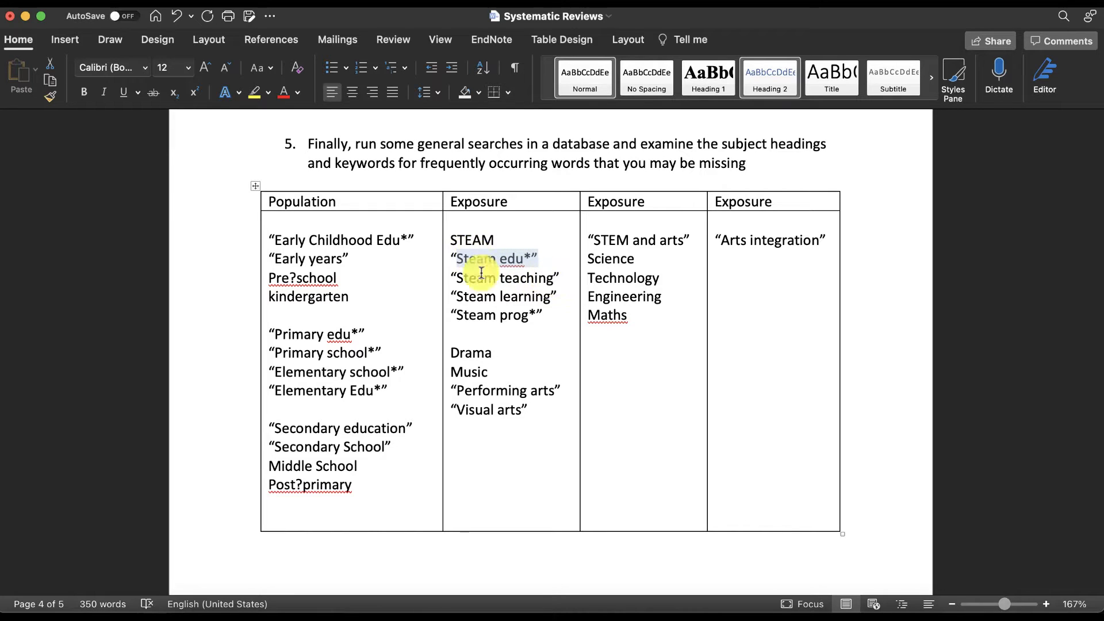
left_click(504, 341)
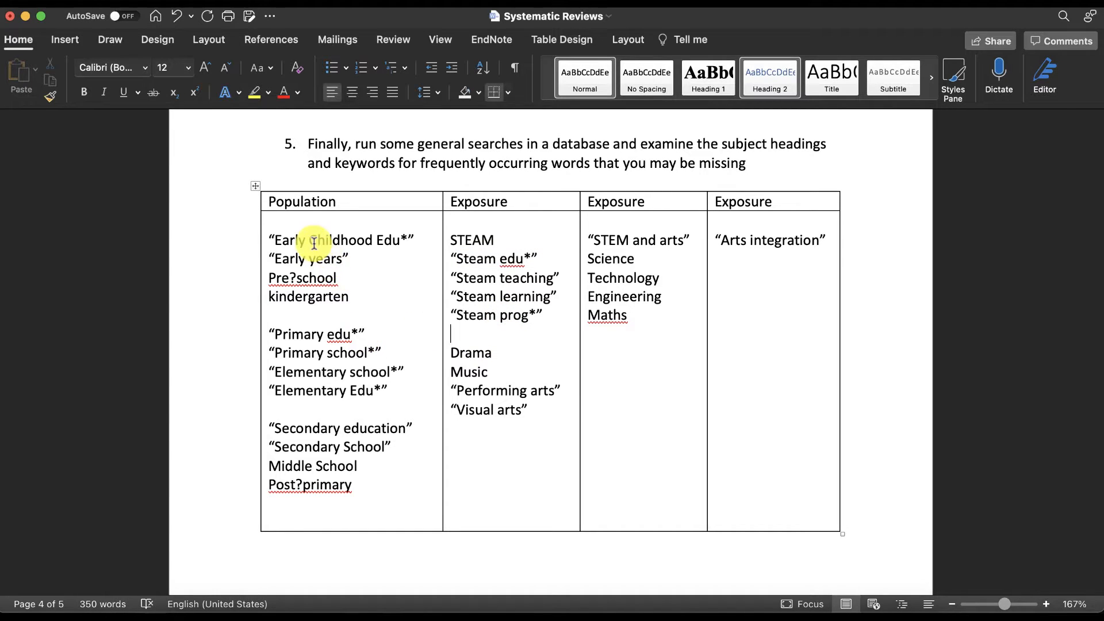
double_click(463, 352)
double_click(601, 318)
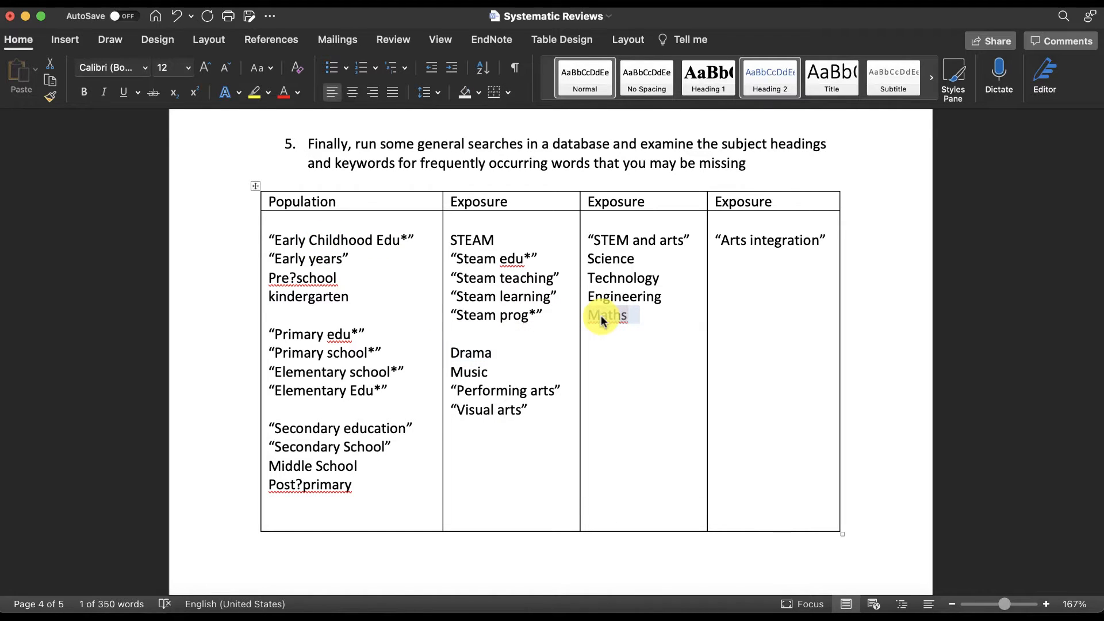
left_click(635, 345)
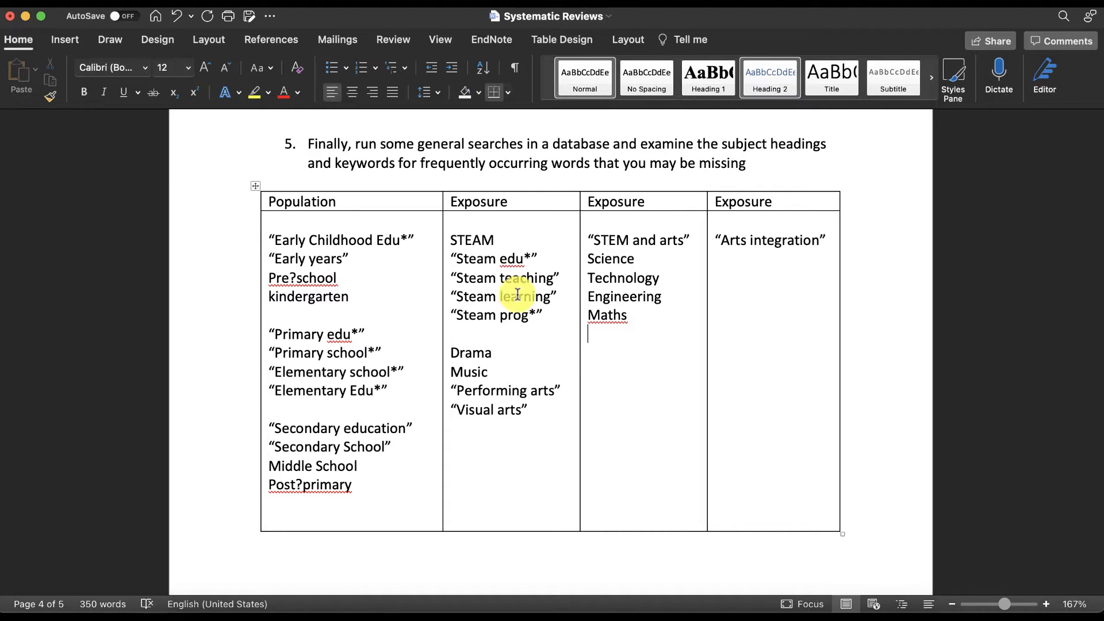
left_click_drag(542, 260, 448, 257)
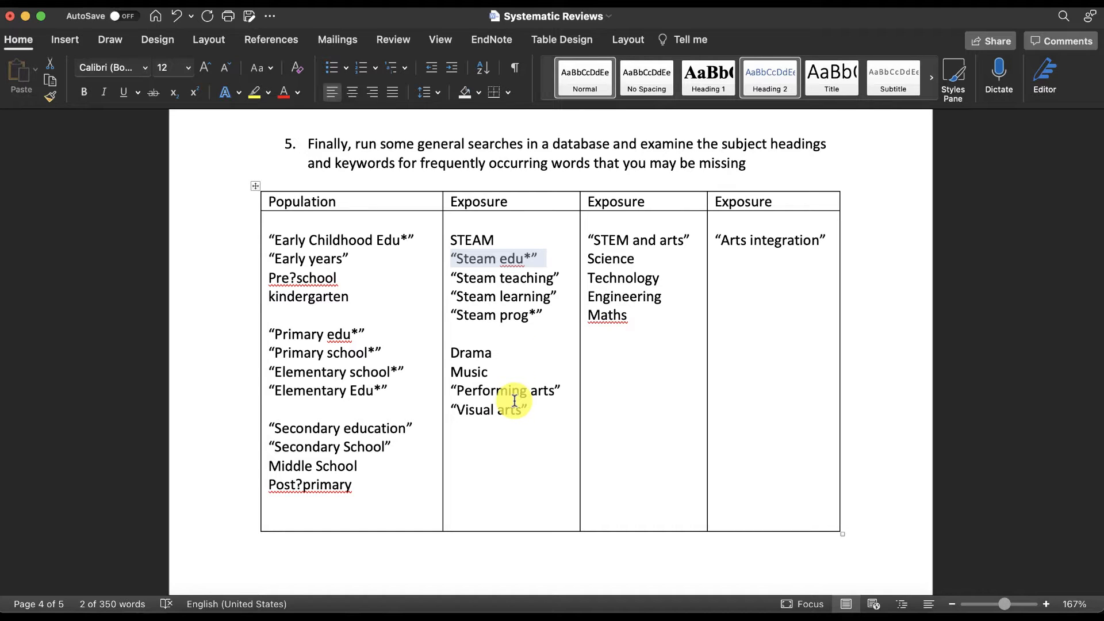
left_click(533, 257)
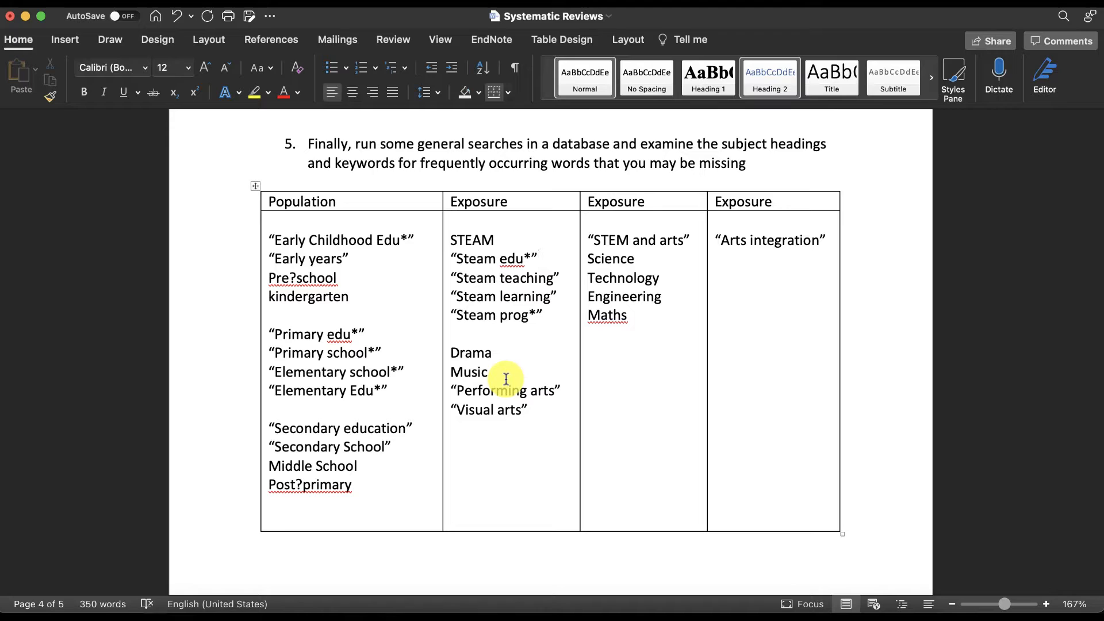
left_click(538, 259)
left_click_drag(523, 259, 540, 257)
Switch to ProQuest in Safari and enter "steam education" as a quoted phrase in the first row of Advanced Search
left_click(293, 608)
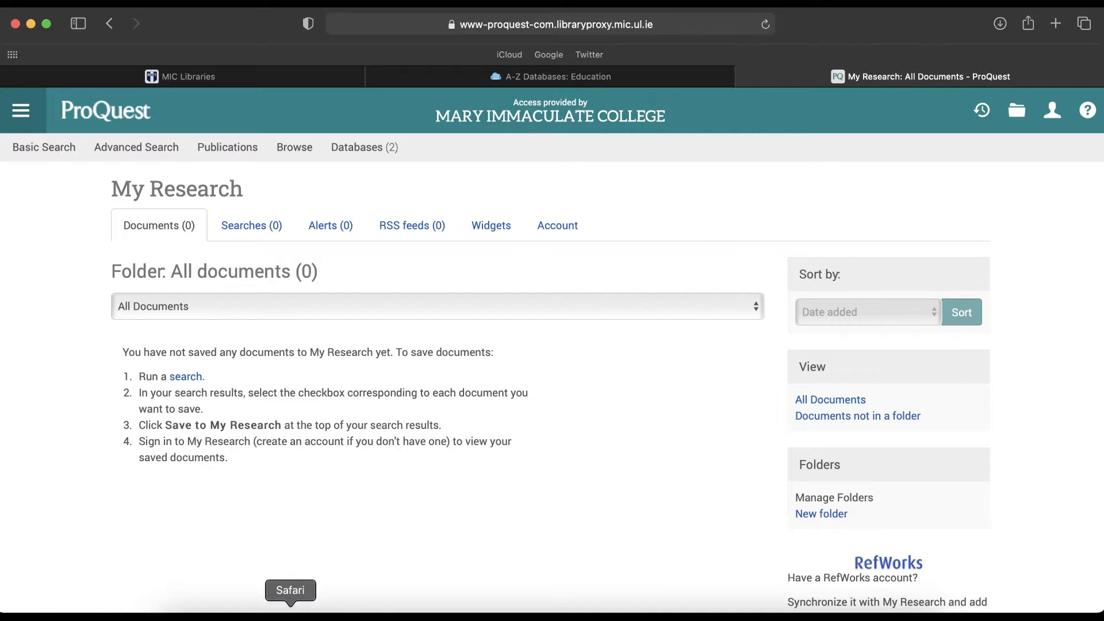
left_click(146, 154)
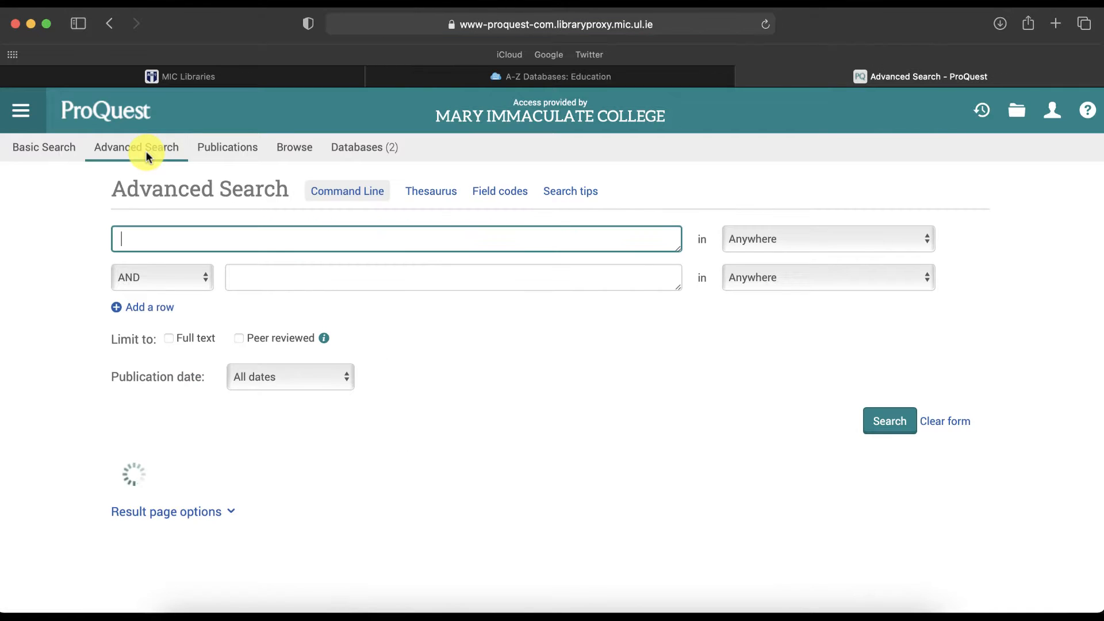
type("\"\"")
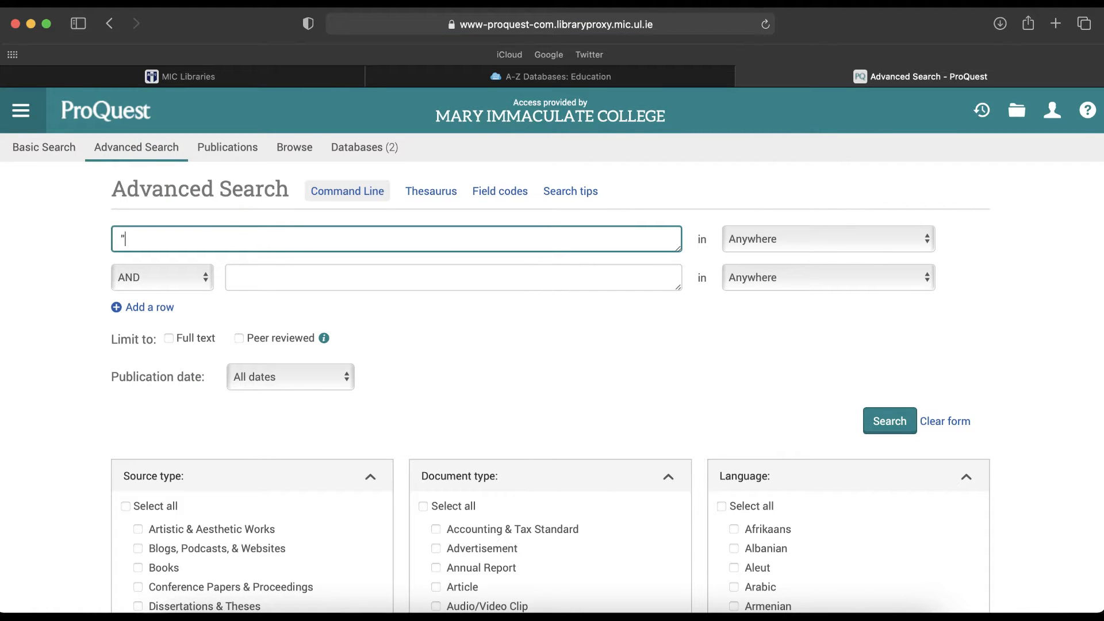
type("steam educ")
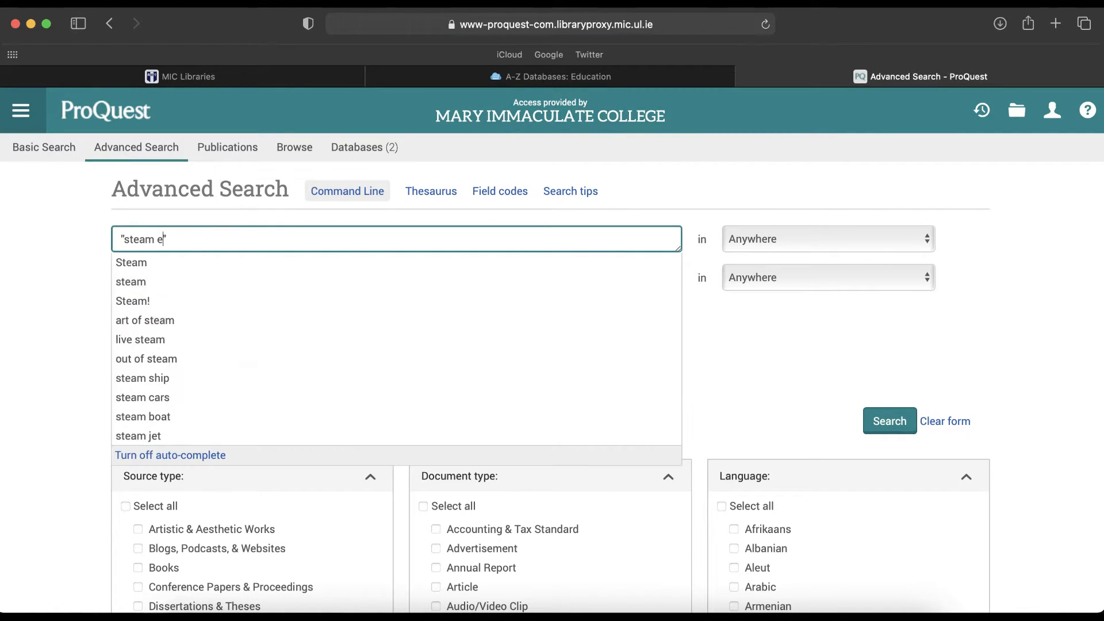
type("ation")
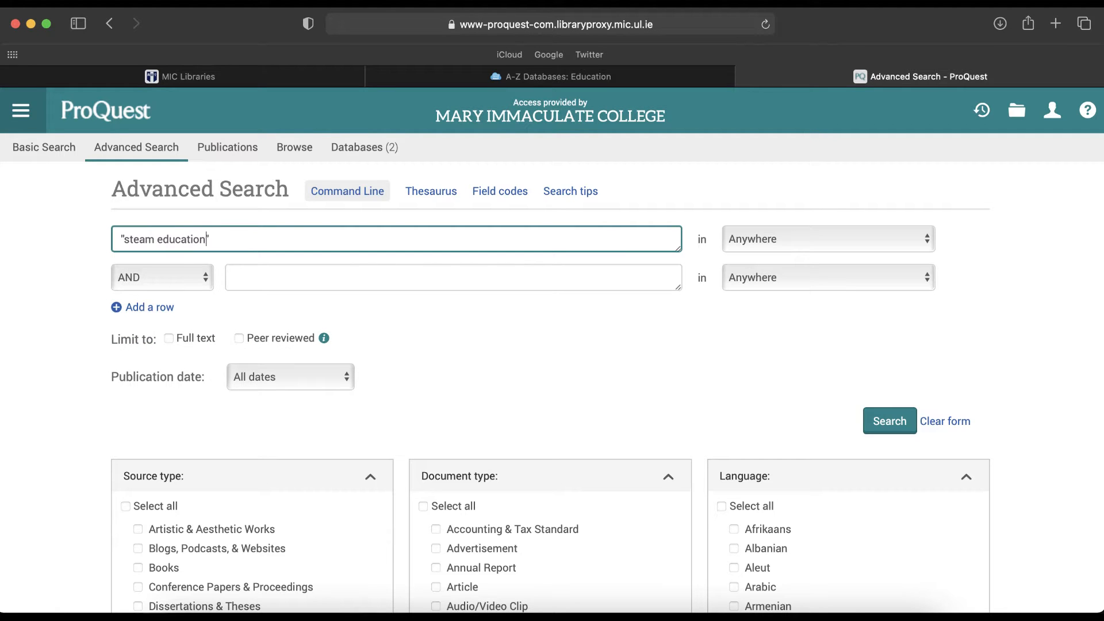
left_click(594, 329)
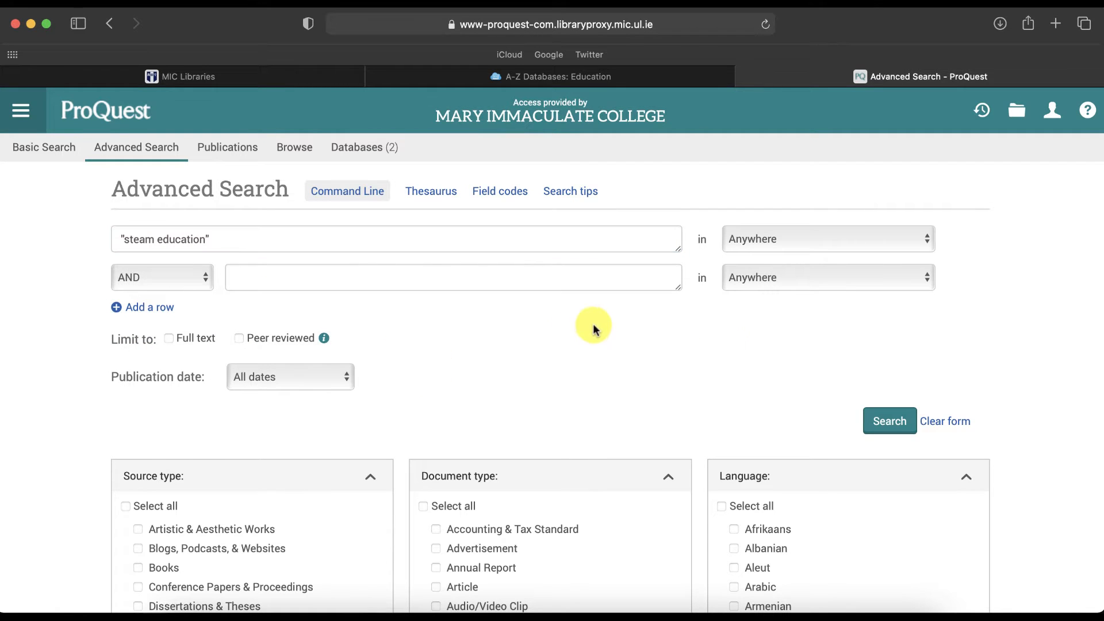
Restrict the "steam education" row to Document title — TI and look at the field options for the second row
left_click(828, 241)
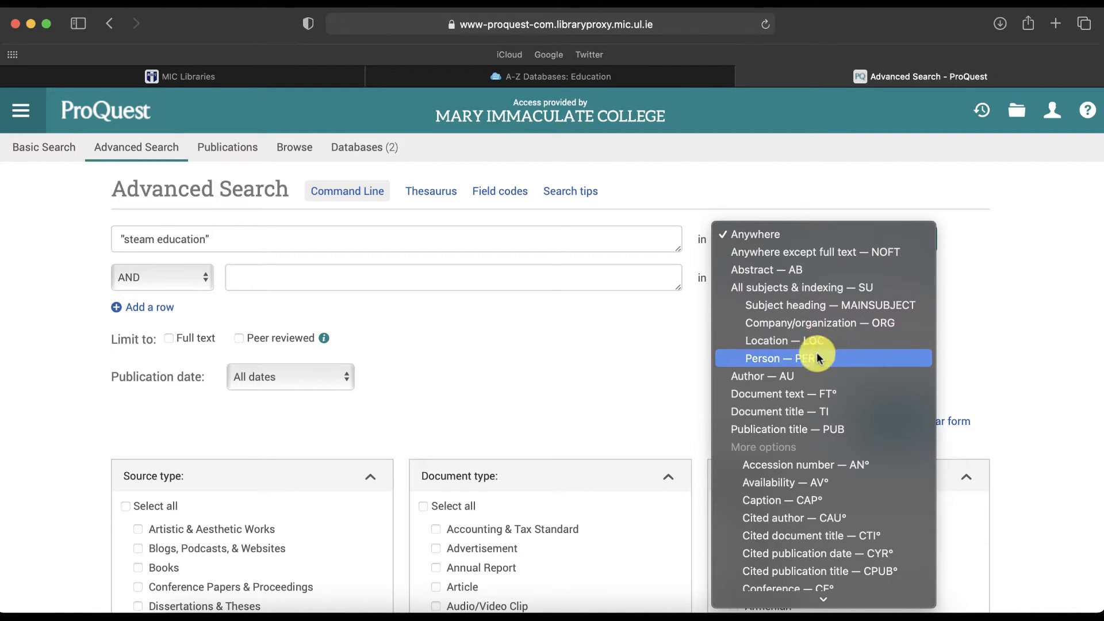
left_click(815, 419)
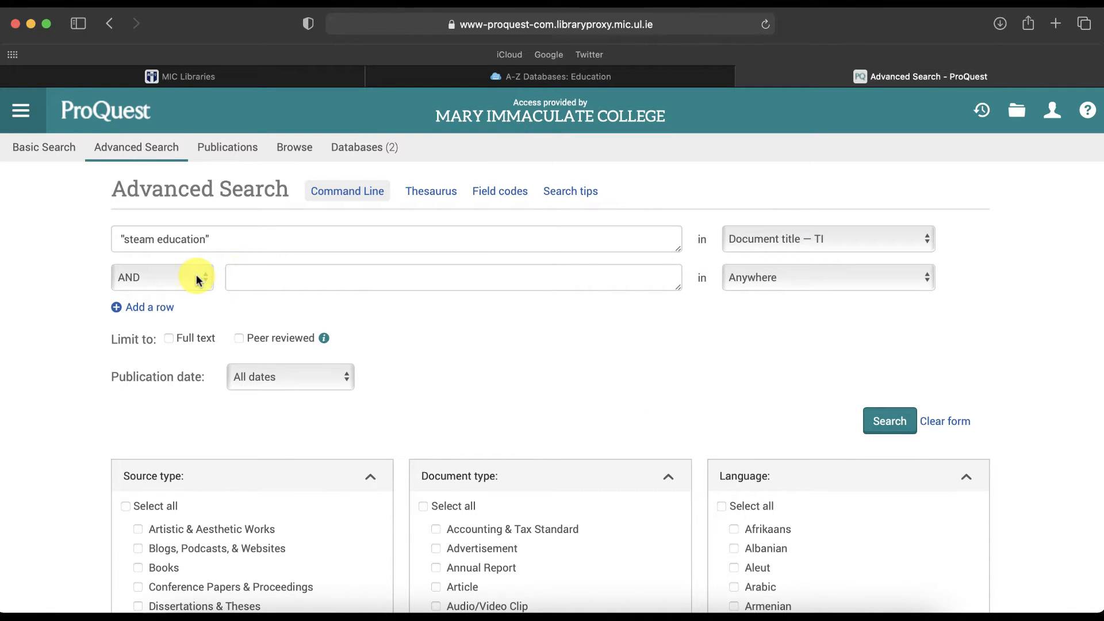
left_click(756, 278)
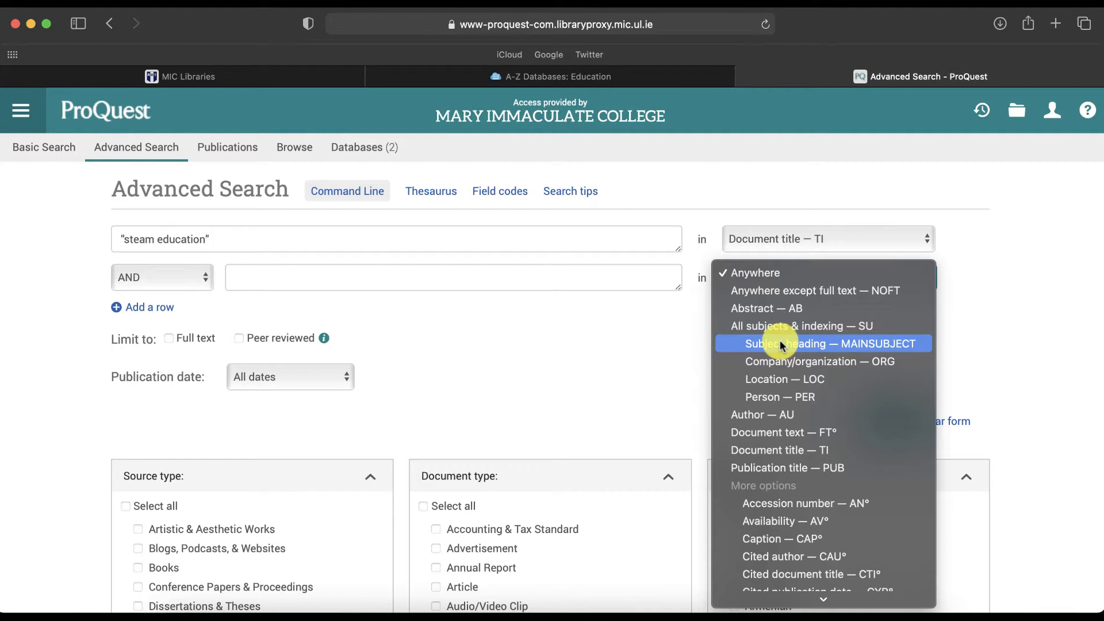
left_click(623, 355)
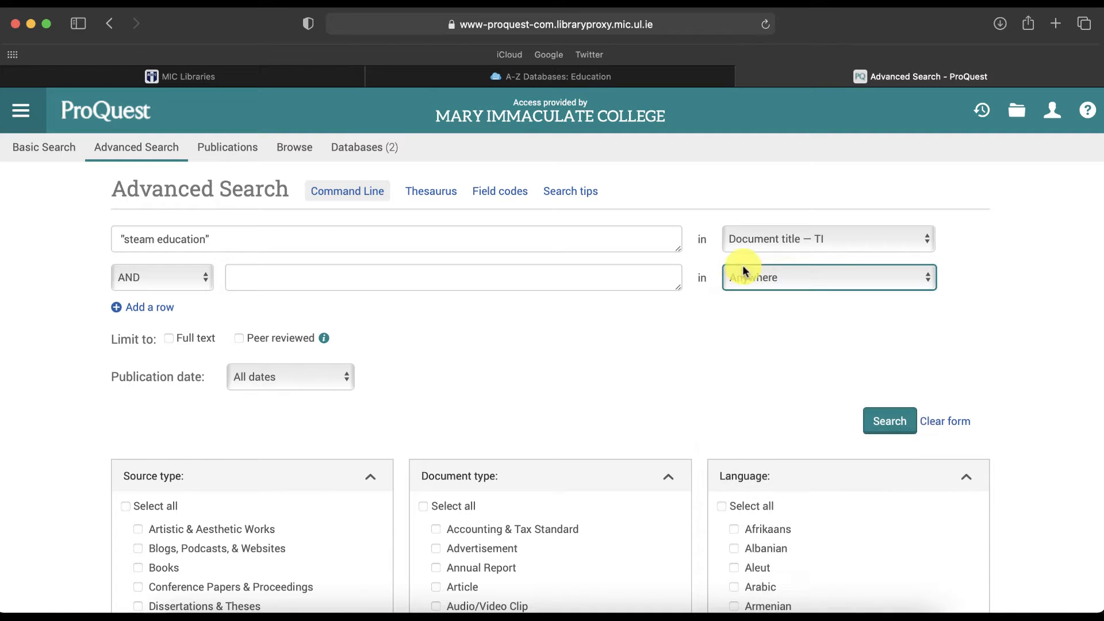
Run the "steam education" search in Anywhere except full text — NOFT and look through the results
left_click(788, 239)
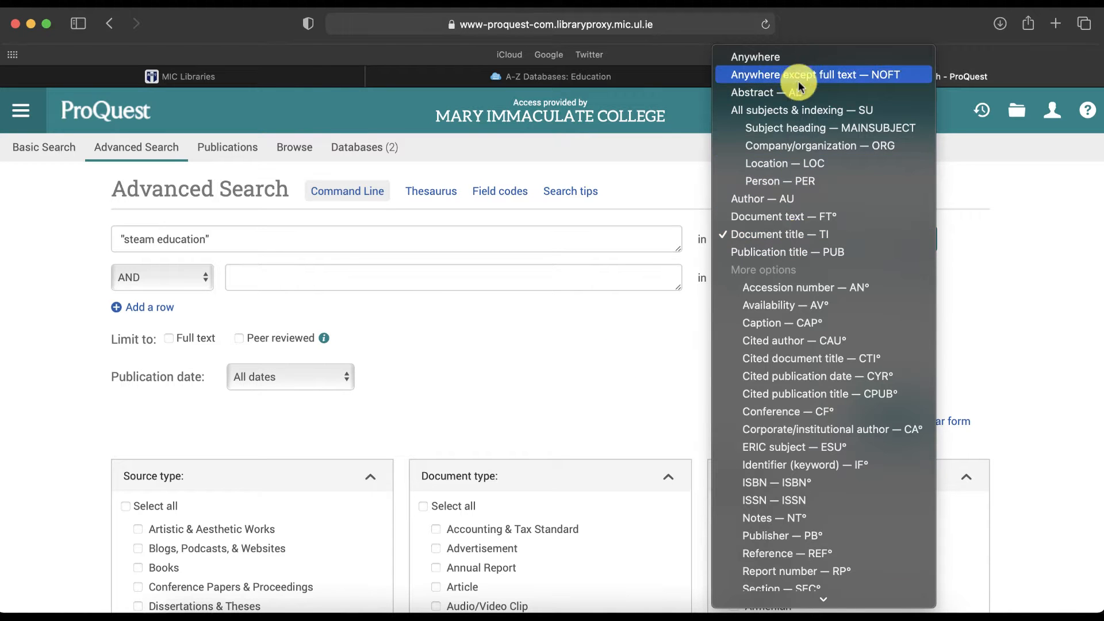
left_click(767, 75)
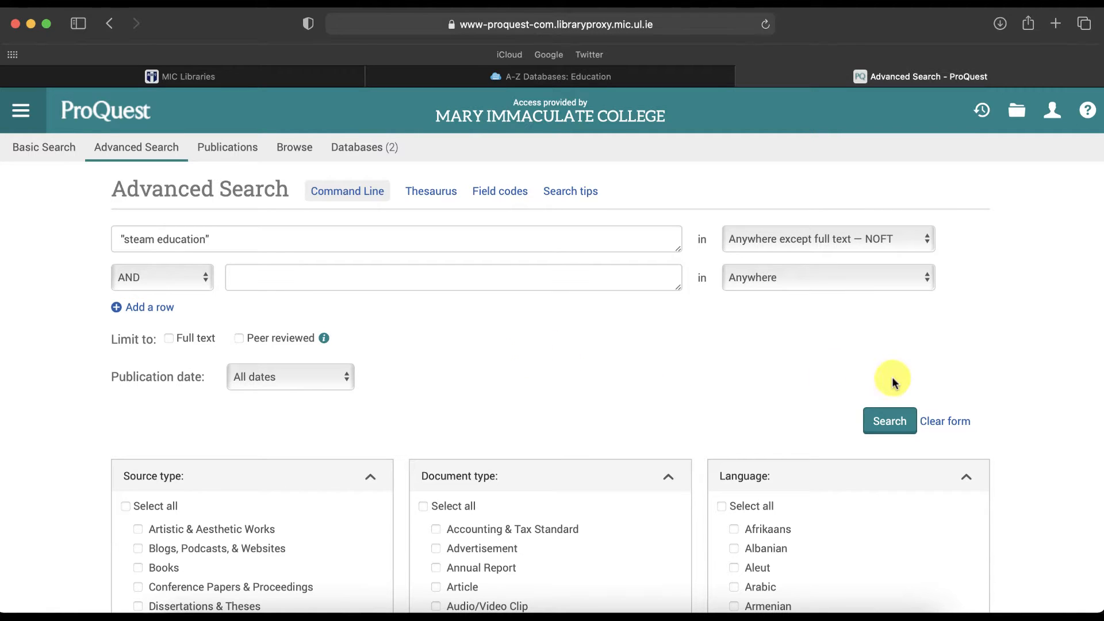
left_click(891, 421)
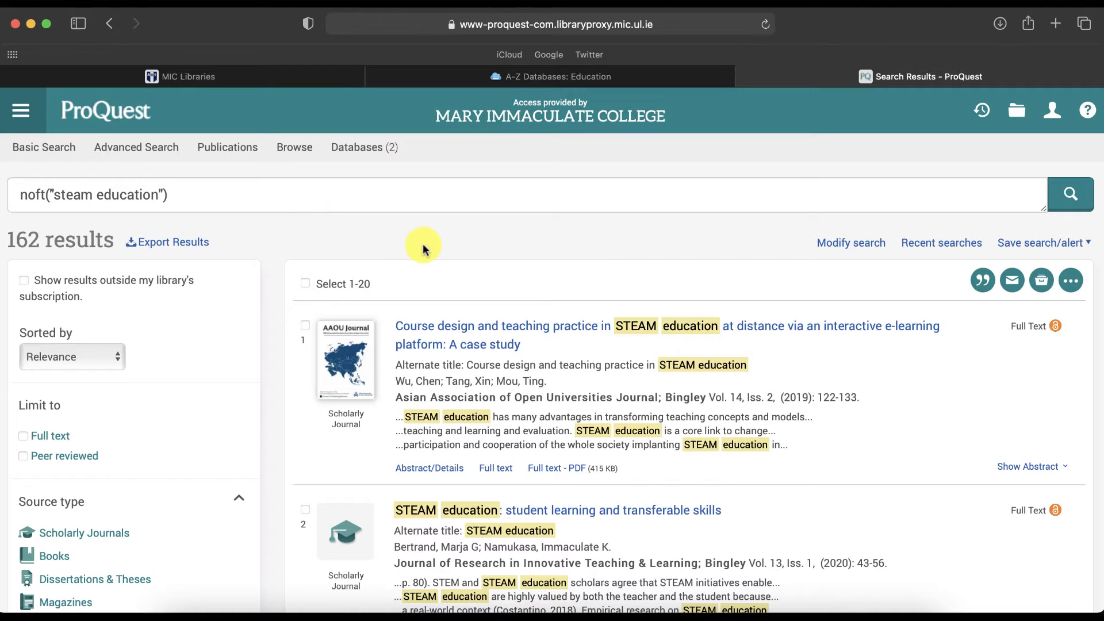
scroll(424, 246, "down", 5)
scroll(574, 385, "down", 3)
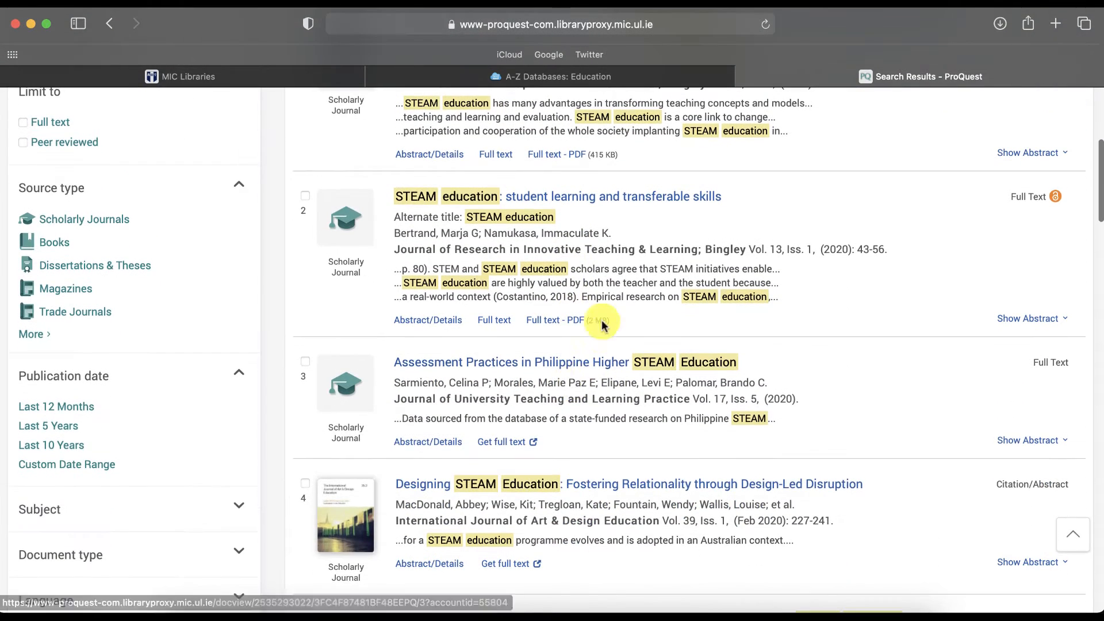
scroll(629, 440, "down", 3)
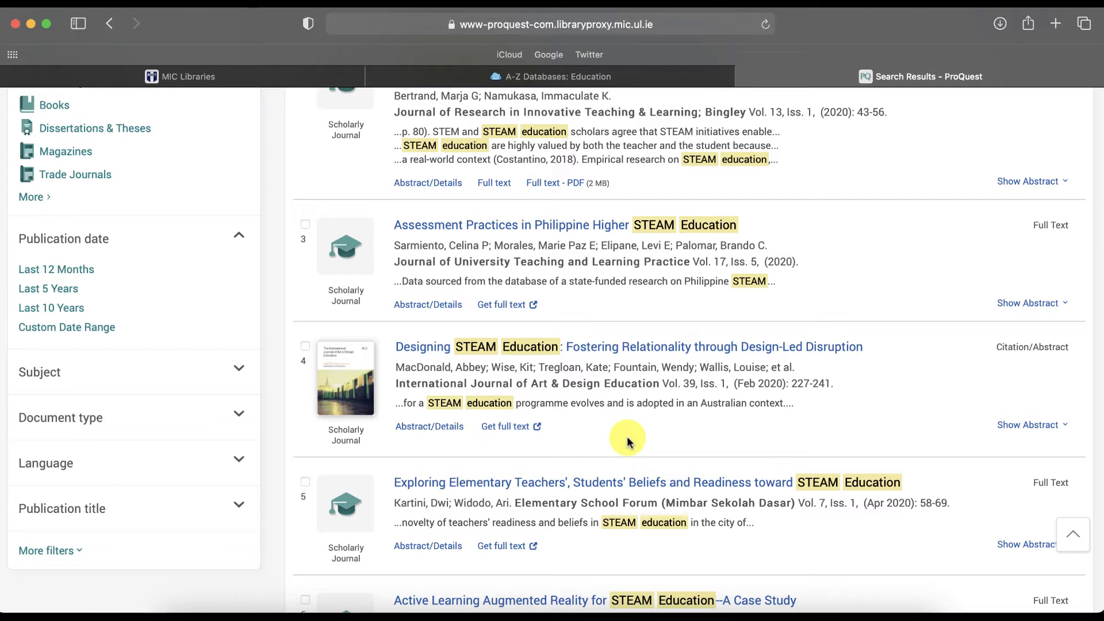
scroll(627, 442, "down", 10)
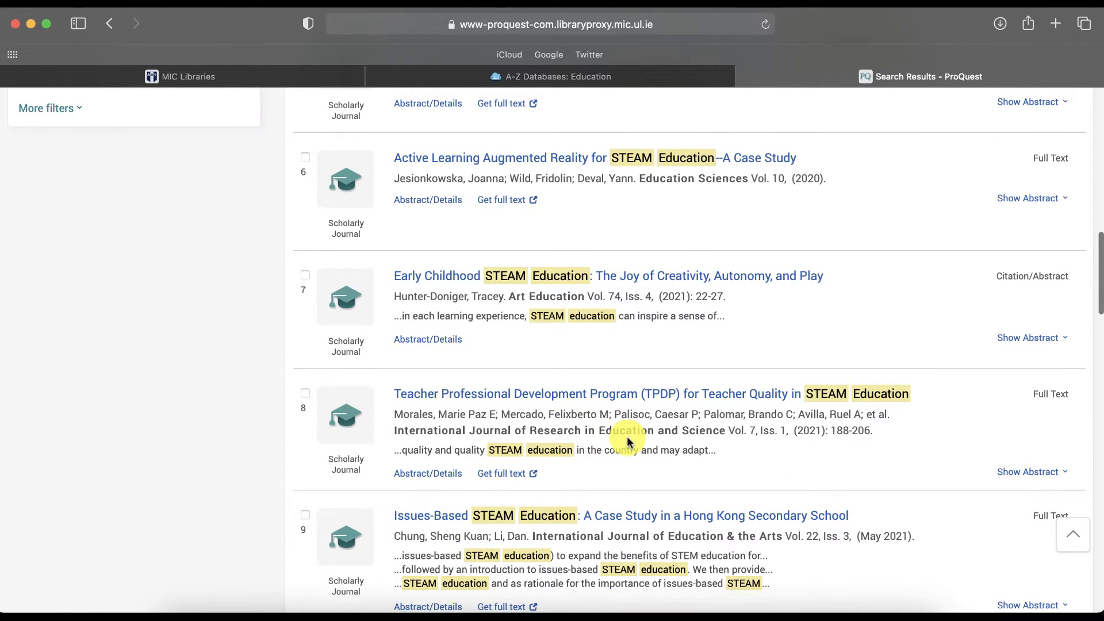
scroll(627, 436, "up", 15)
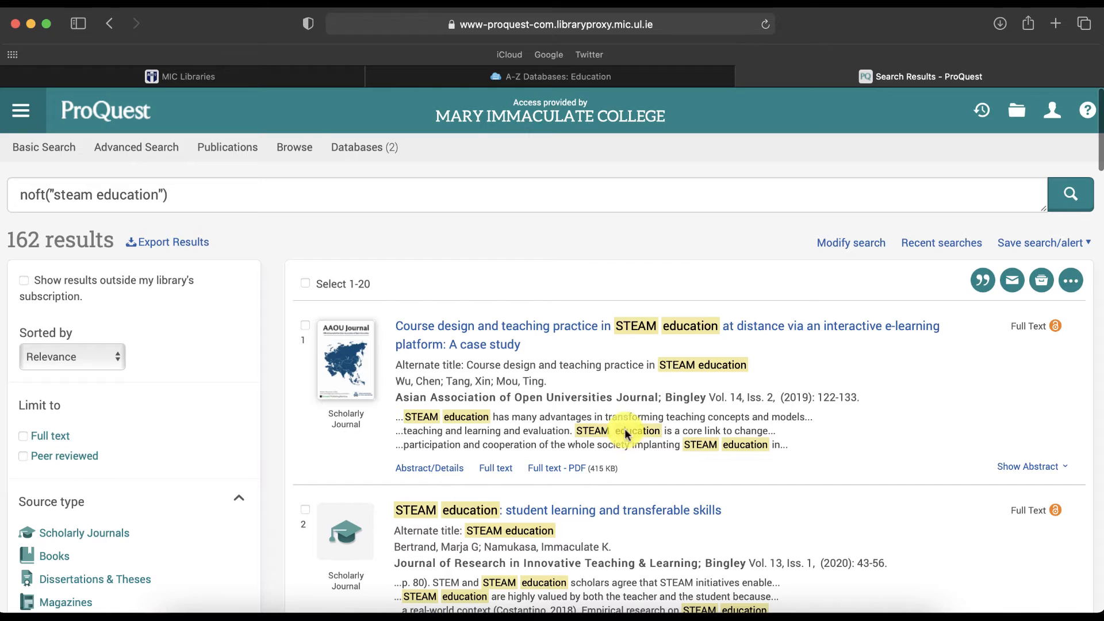
Return to Advanced Search and exclude university with NOT in the second row, searching Anywhere except full text — NOFT
left_click(151, 148)
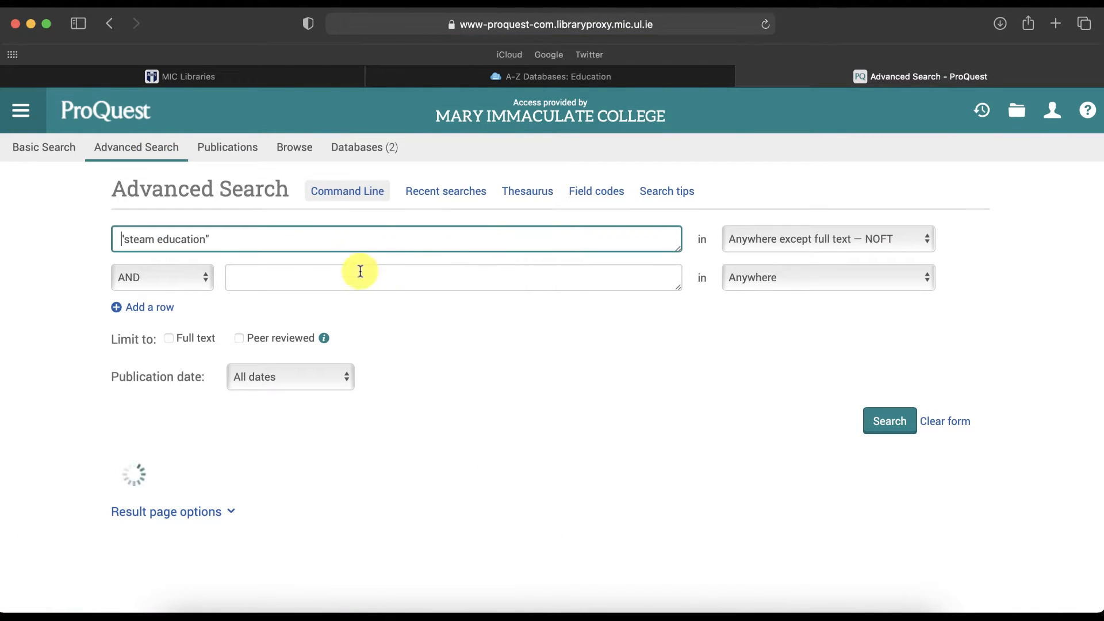
left_click(199, 279)
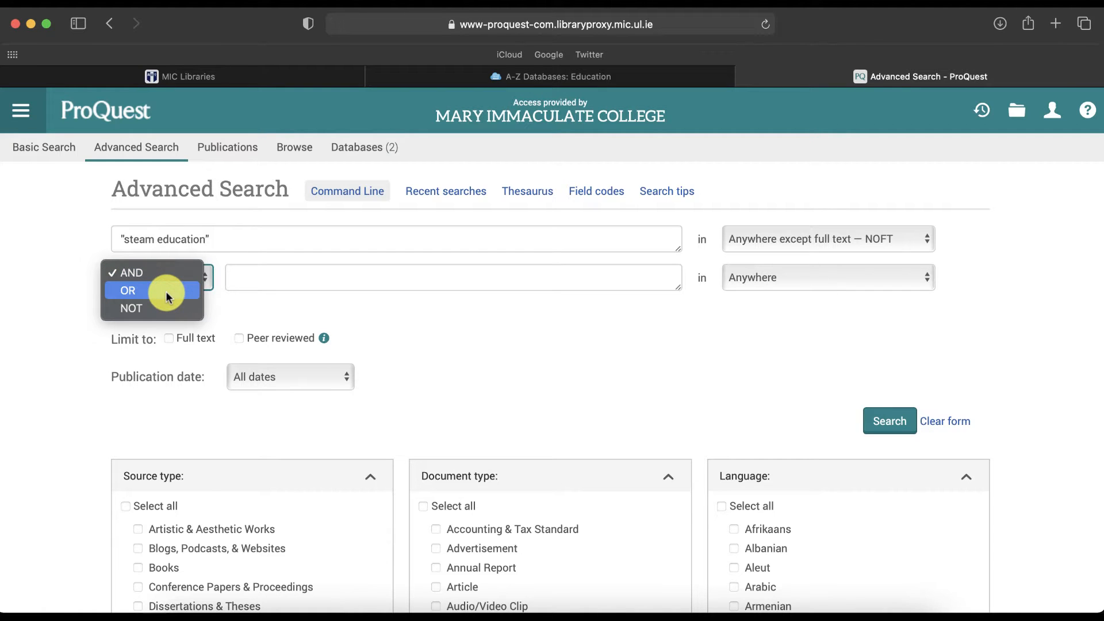
left_click(155, 308)
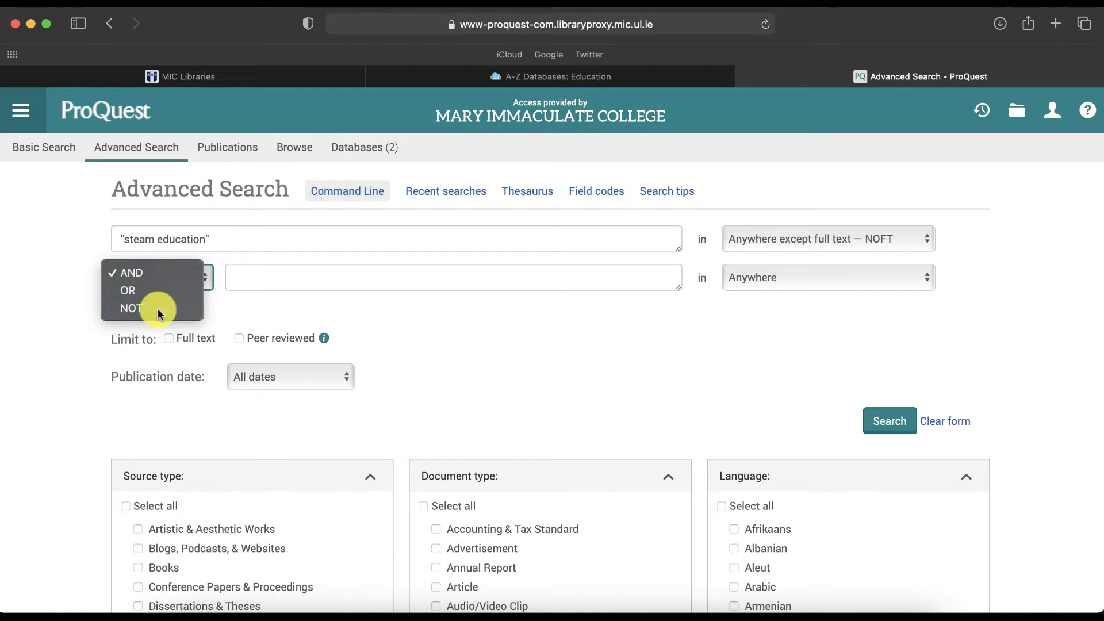
left_click(341, 282)
type("university")
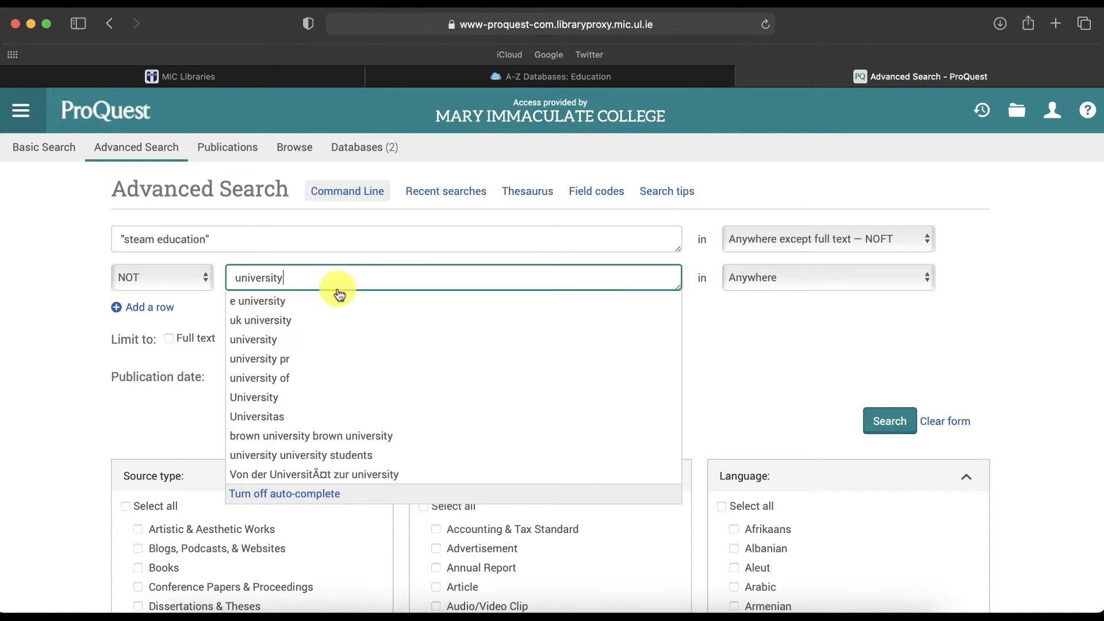
left_click(54, 301)
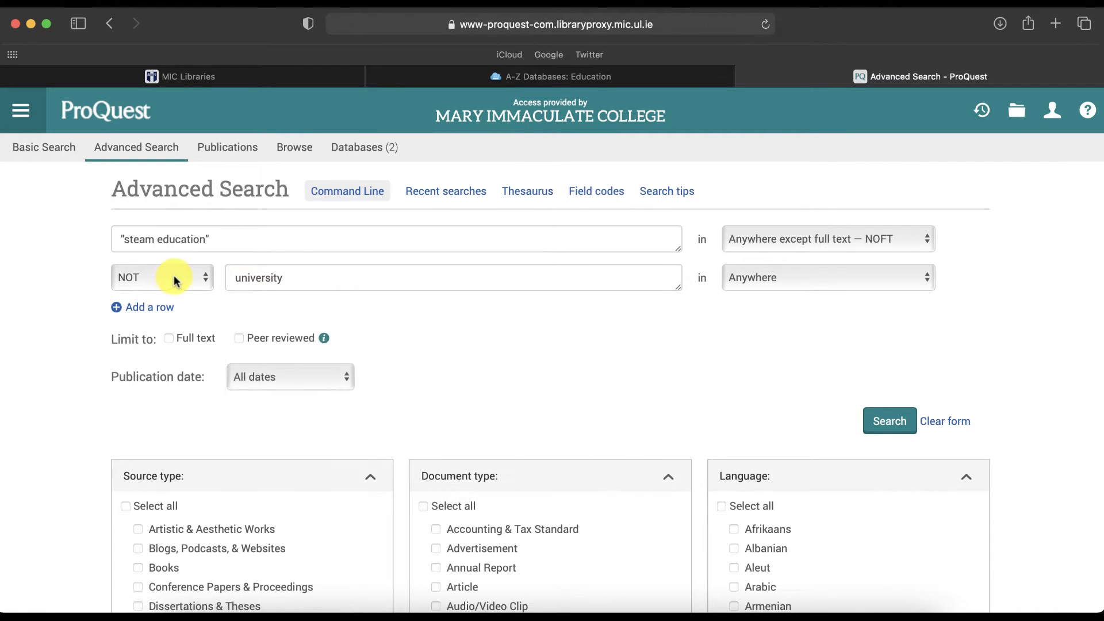
left_click(821, 287)
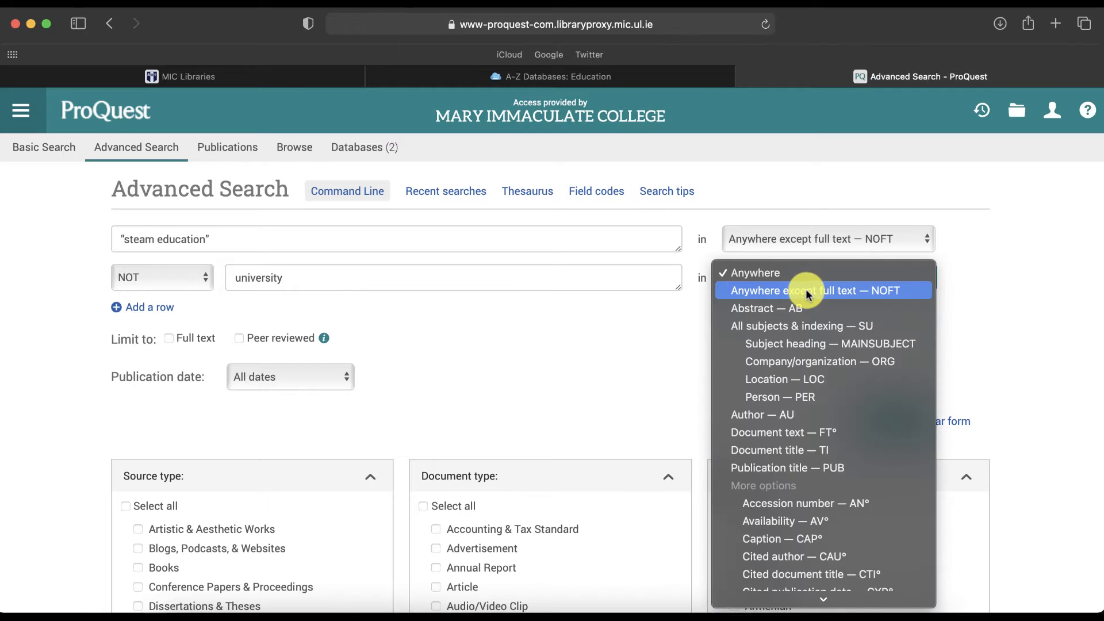
left_click(821, 291)
Add a third search row that excludes "third level" with NOT in Anywhere except full text — NOFT
left_click(151, 308)
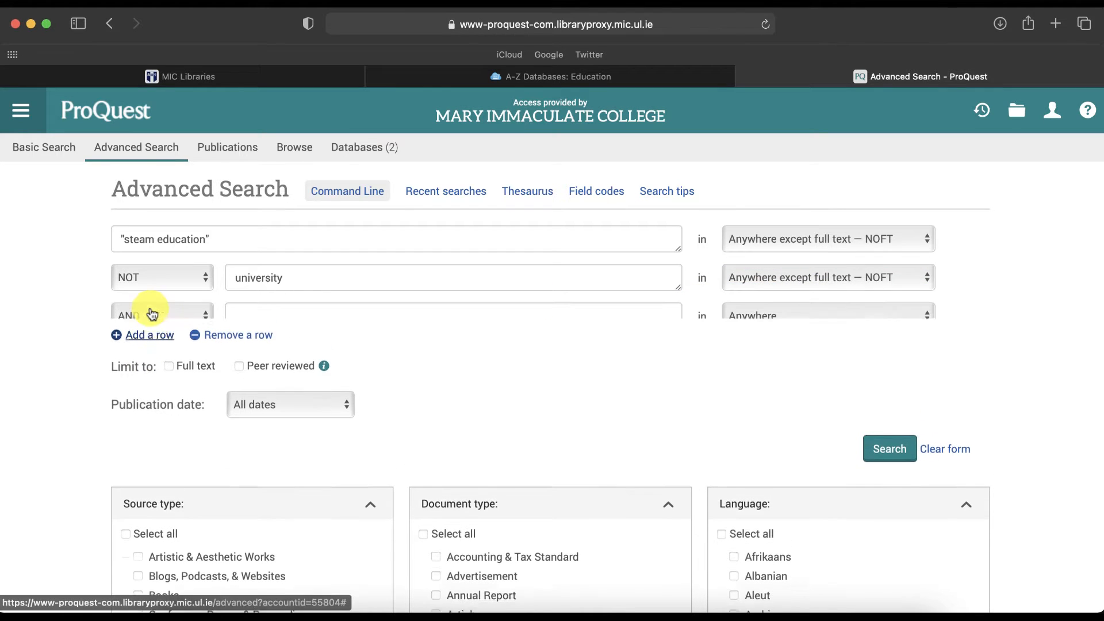
left_click(162, 317)
left_click(164, 345)
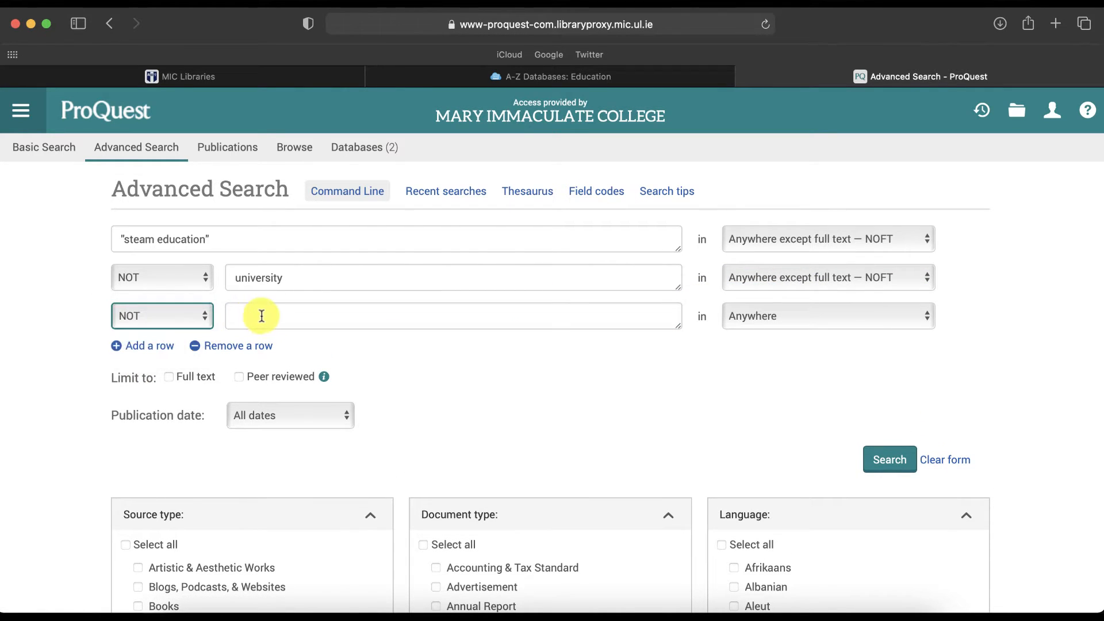
left_click(270, 316)
type("\"\"")
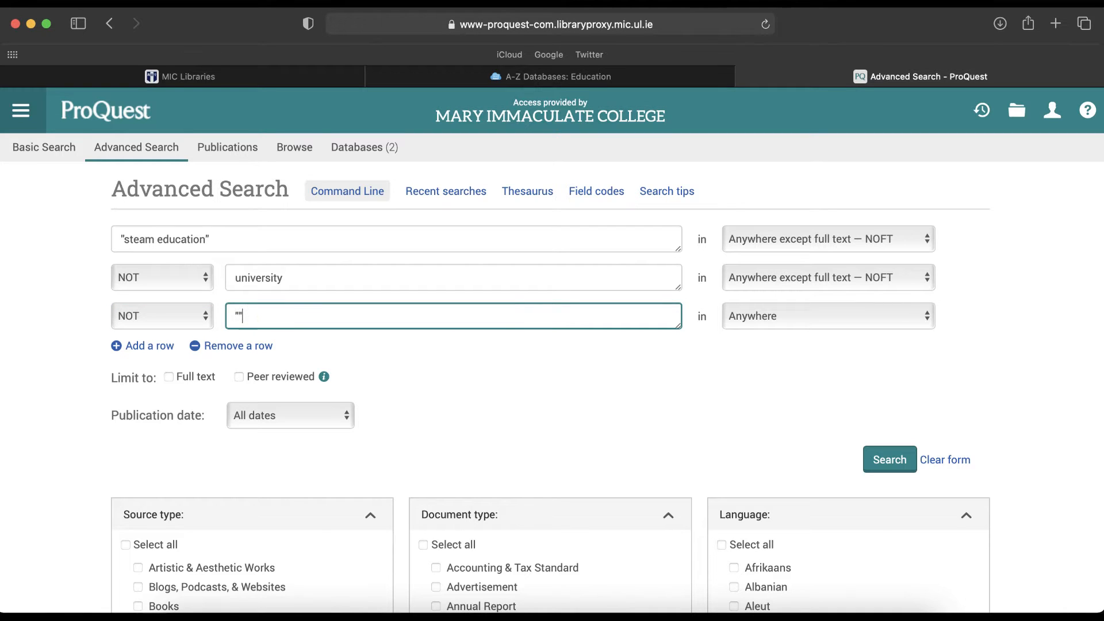
type("third level")
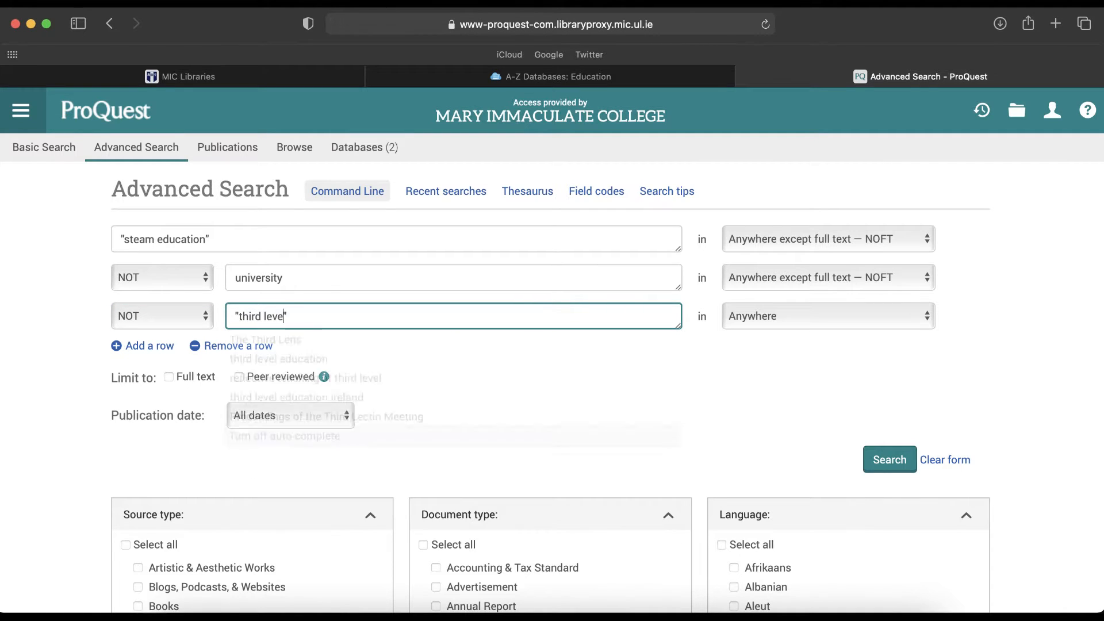
left_click(784, 321)
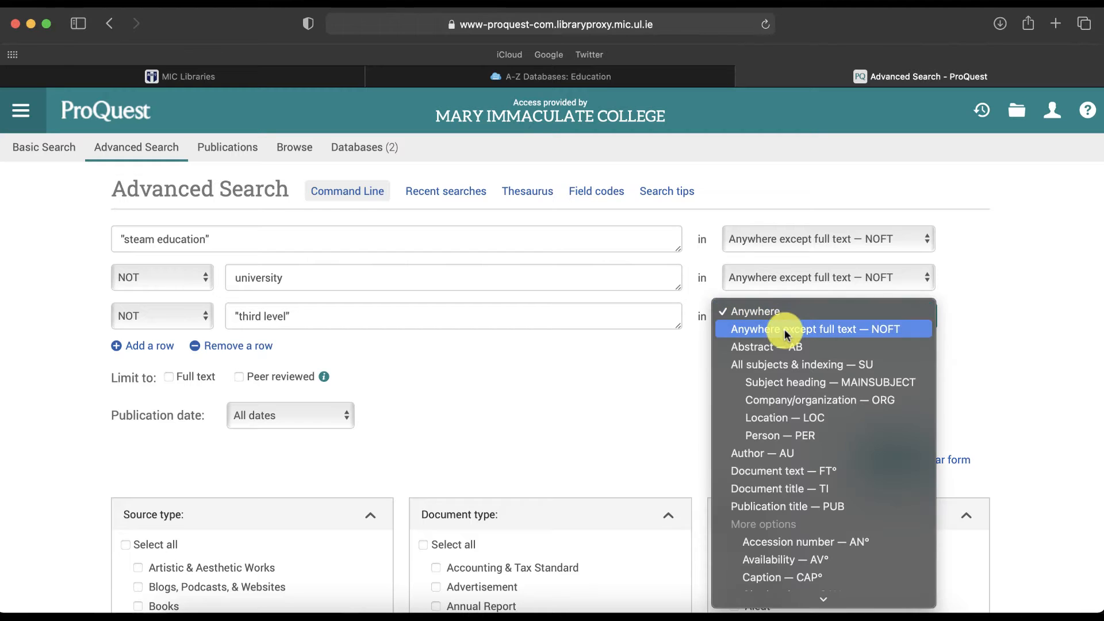
left_click(785, 335)
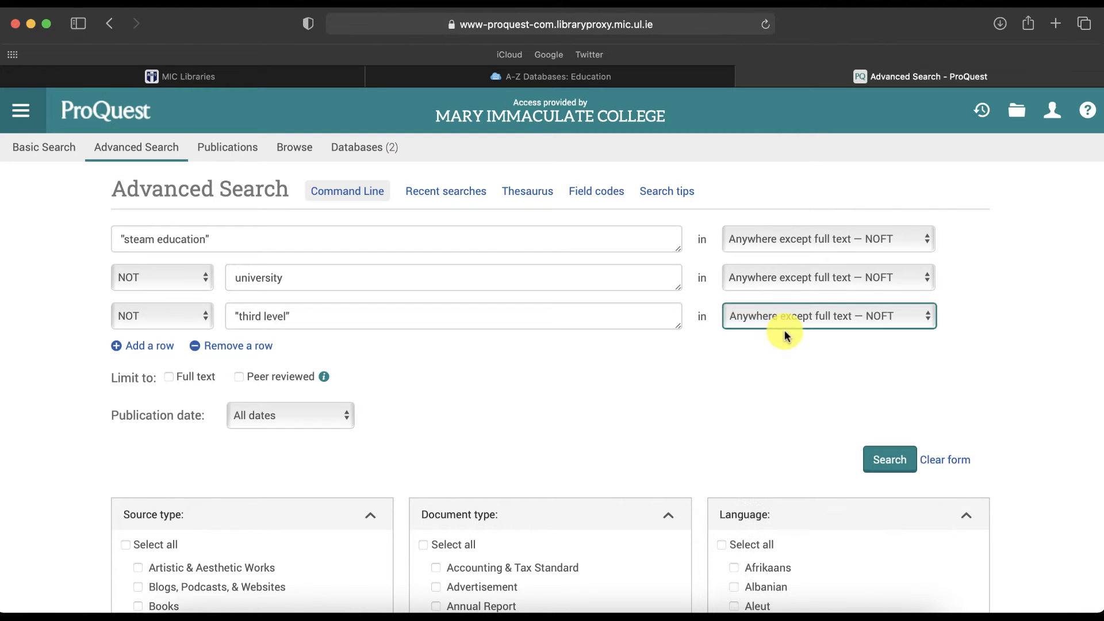
Add a fourth search row that excludes "higher education" with NOT in Anywhere except full text — NOFT
left_click(148, 347)
left_click(151, 353)
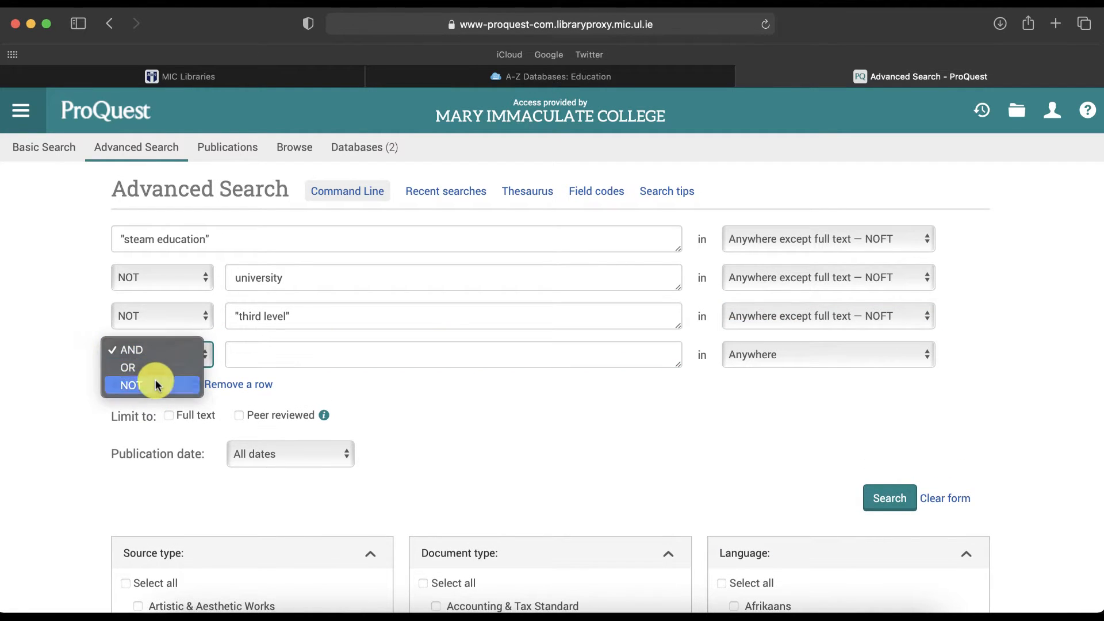
left_click(154, 379)
left_click(271, 348)
type("\"")
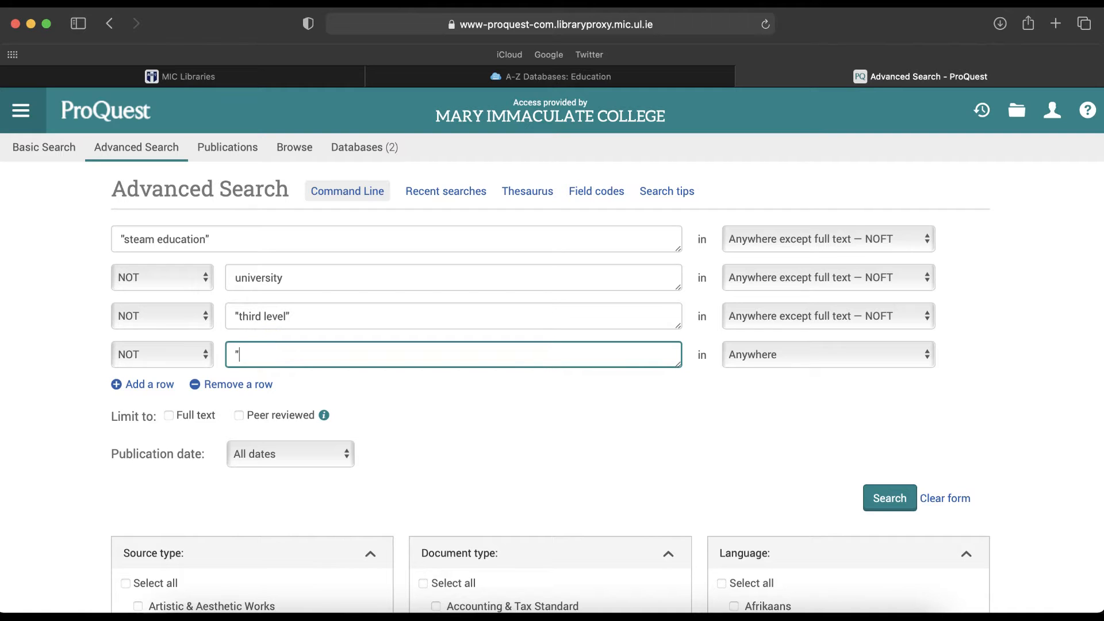
type("higher ed\"")
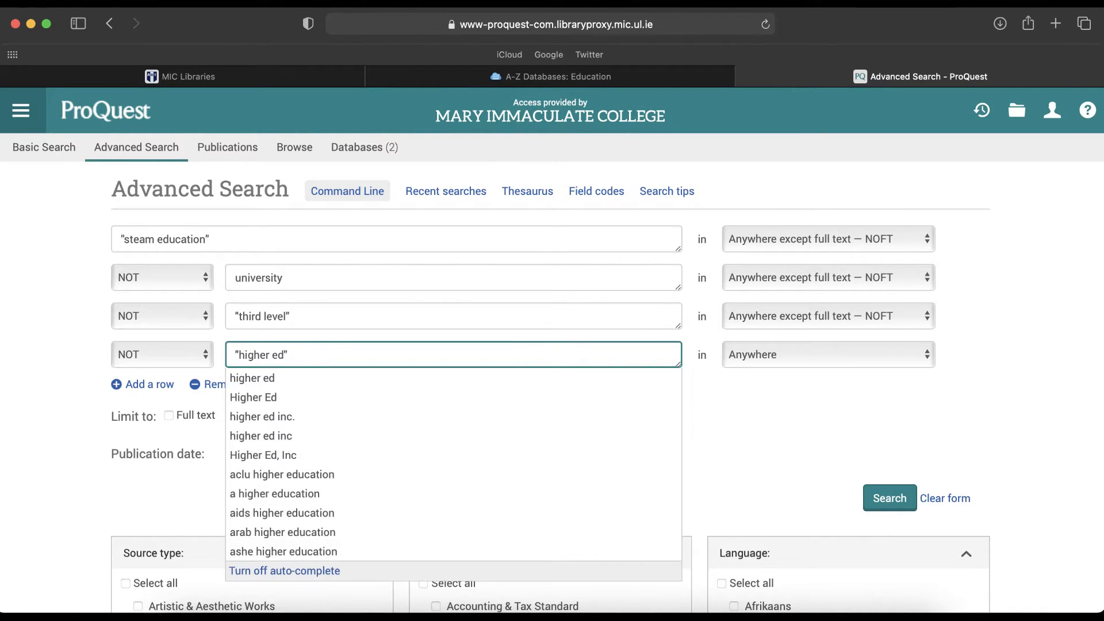
type("ucation")
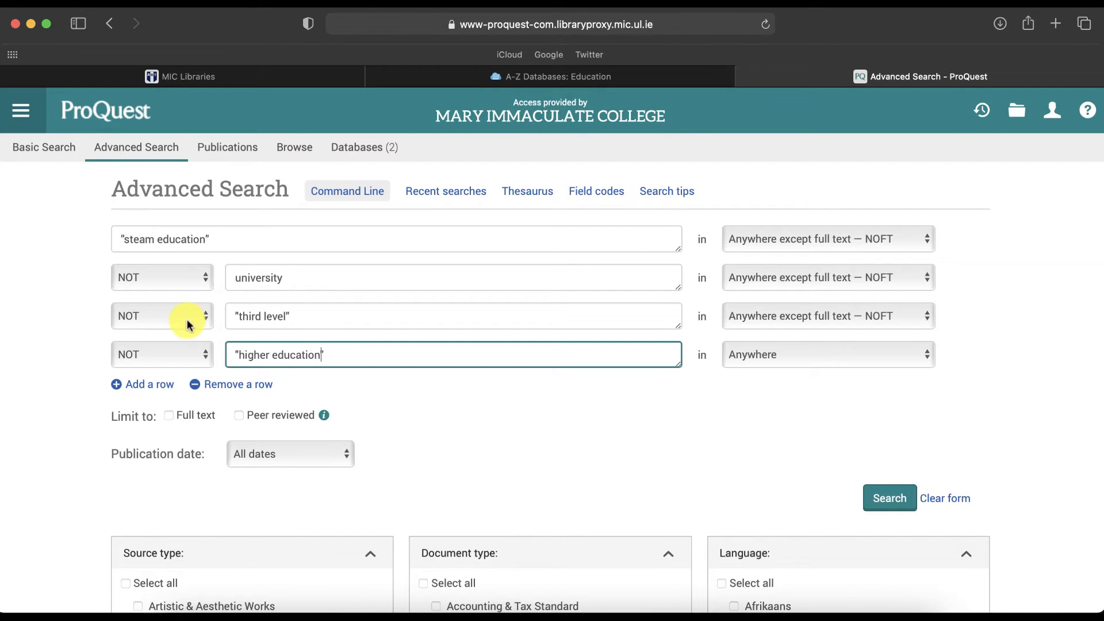
left_click(50, 298)
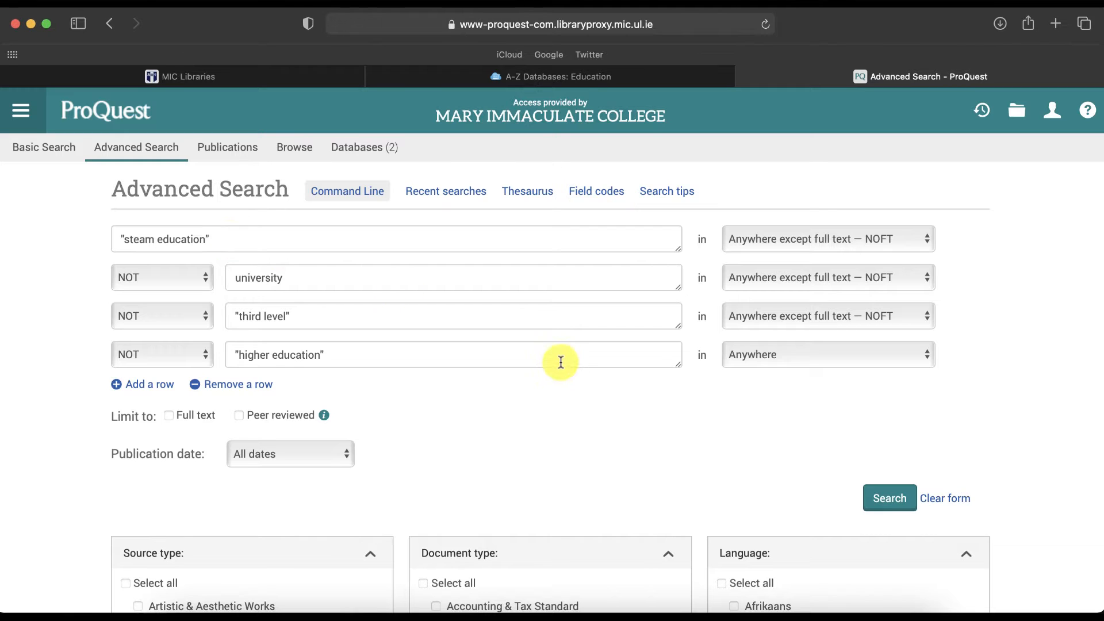
left_click(784, 361)
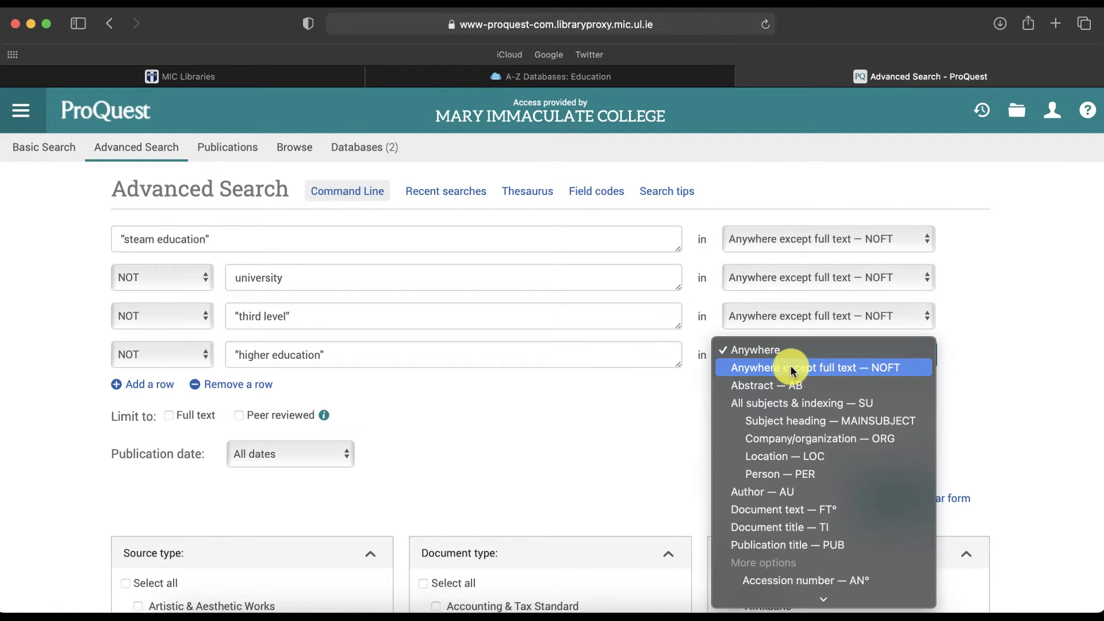
left_click(785, 367)
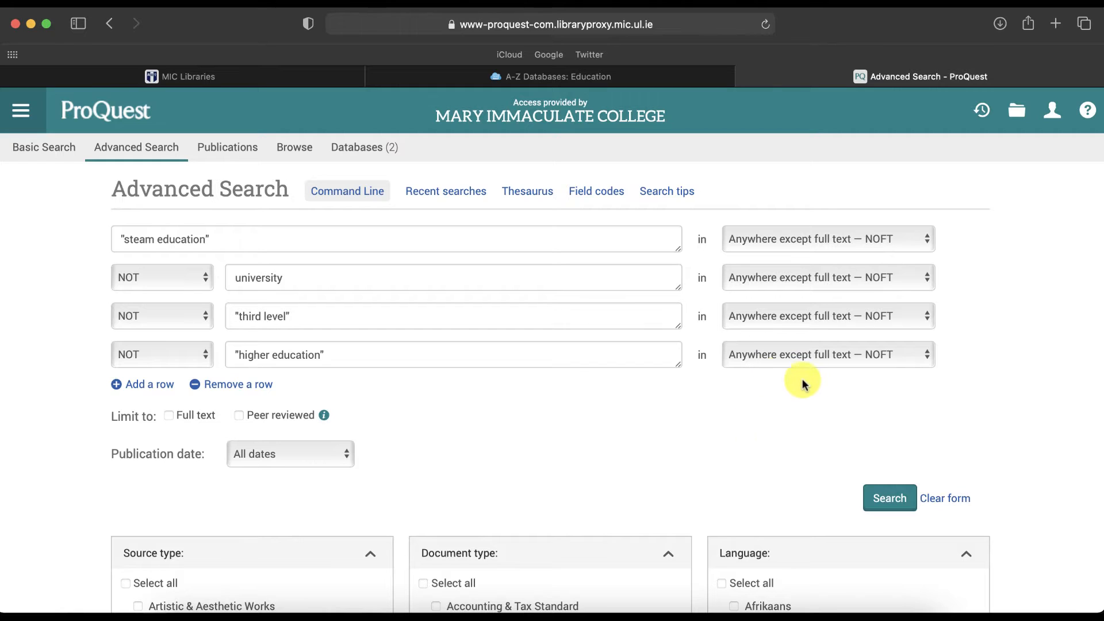
Run the search, limit the results to Full text and look through them
left_click(884, 500)
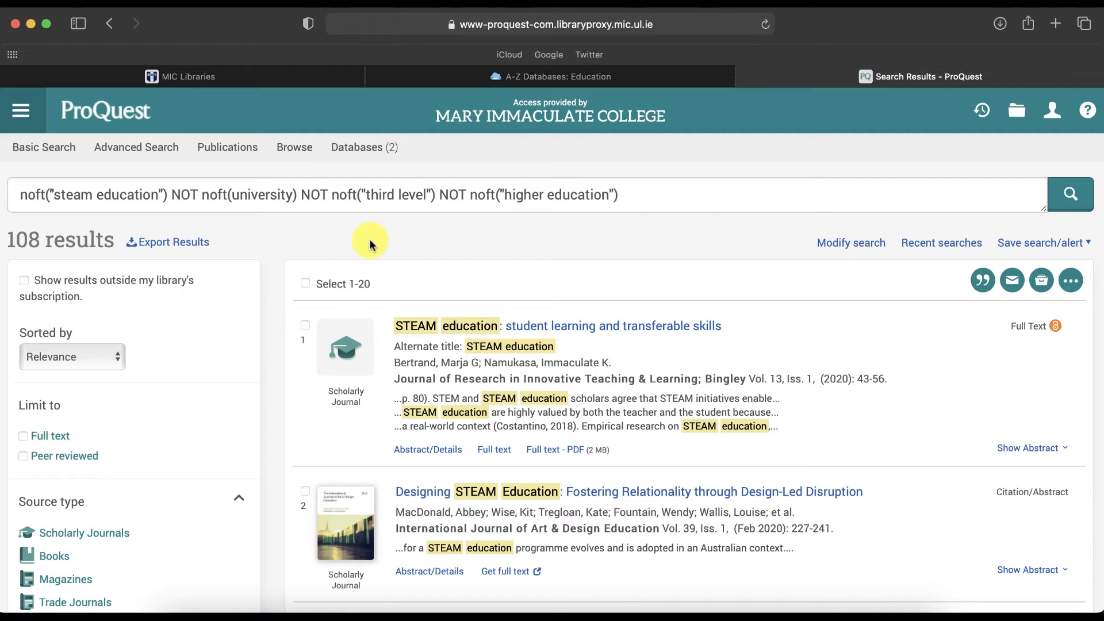
scroll(369, 239, "down", 3)
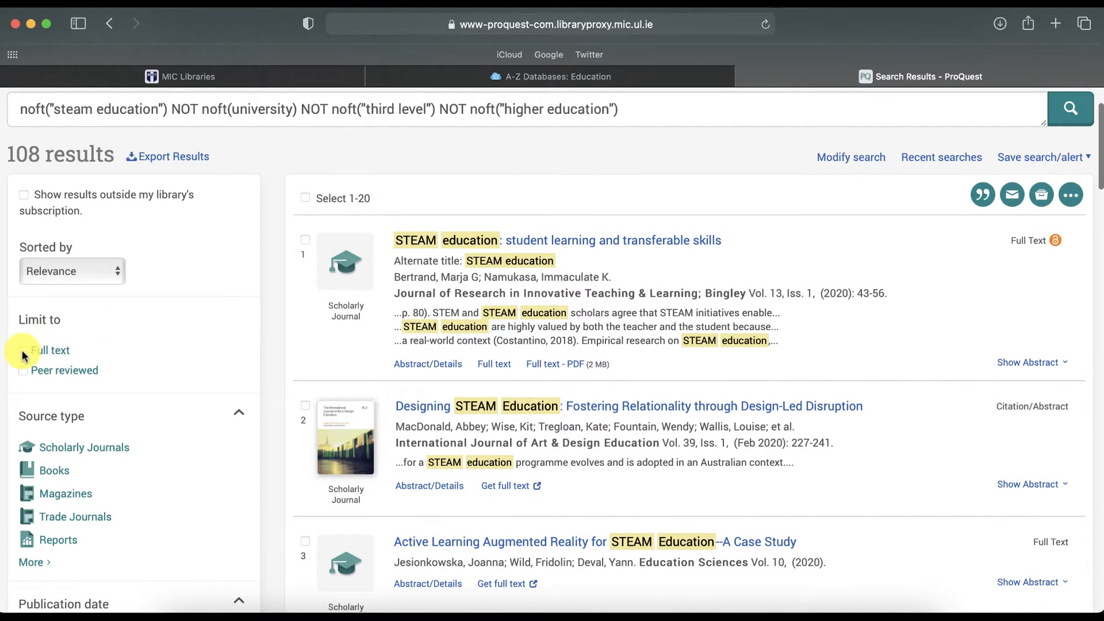
left_click(23, 351)
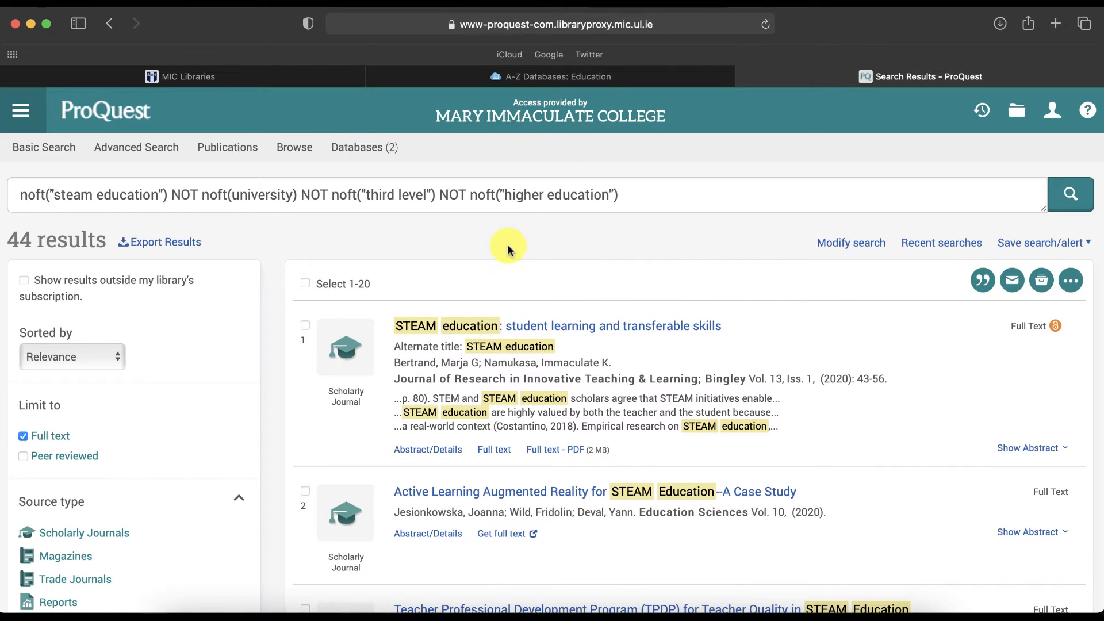
double_click(25, 239)
left_click_drag(41, 240, 270, 224)
left_click(367, 247)
scroll(426, 251, "down", 5)
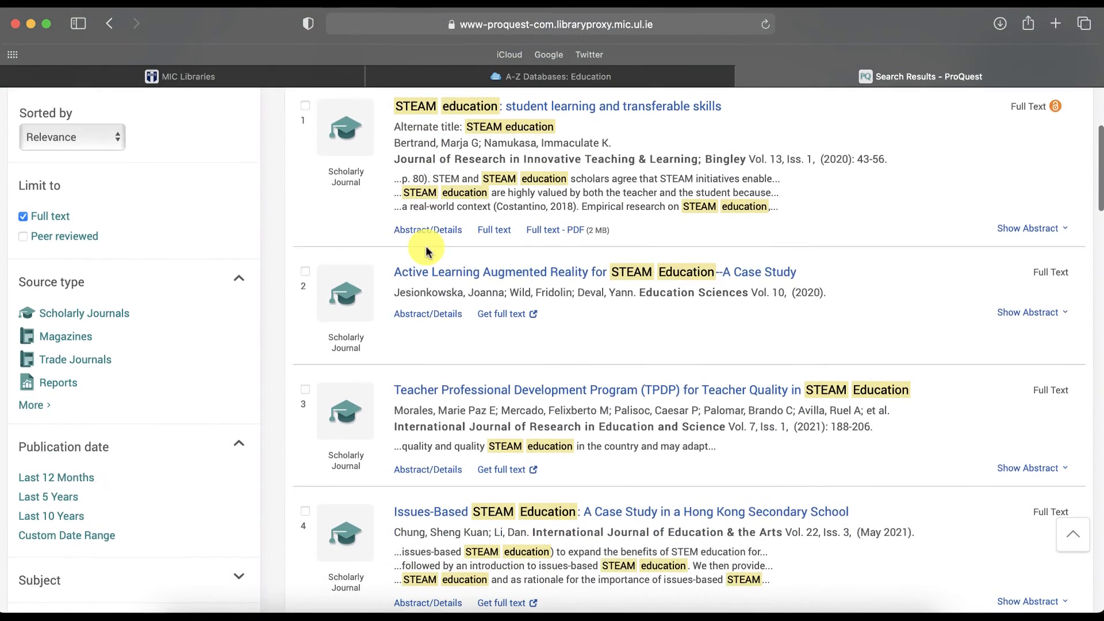
Filter the results by source type to include only Scholarly Journals
left_click(38, 406)
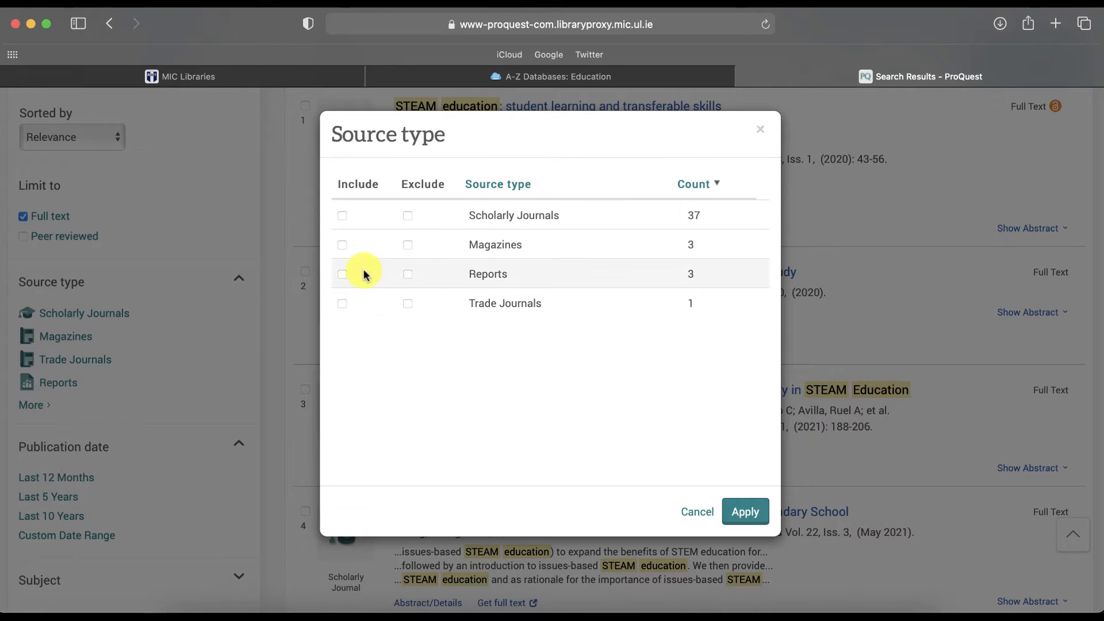
left_click(342, 217)
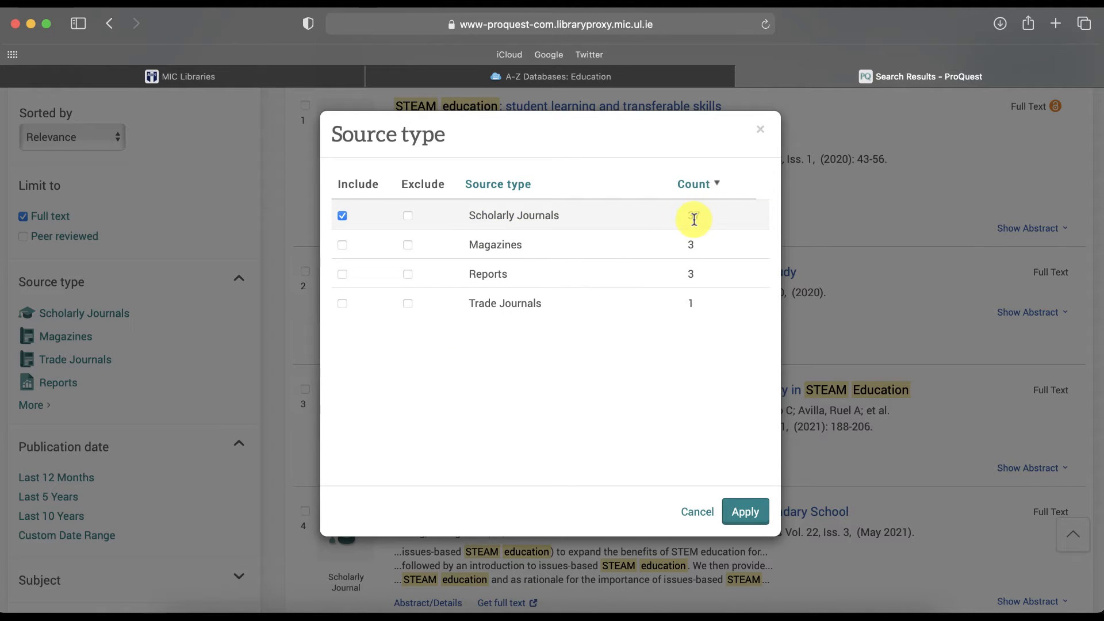
left_click(741, 513)
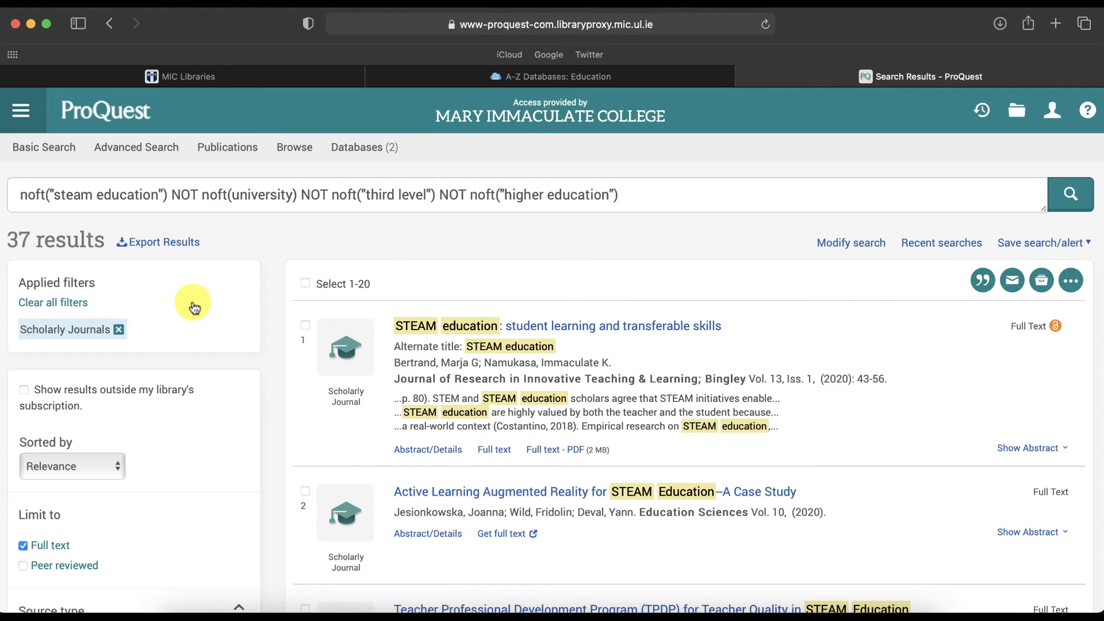
Apply a custom publication date range from 2010-01-01 to 2021-09-30 to the results
scroll(190, 301, "down", 8)
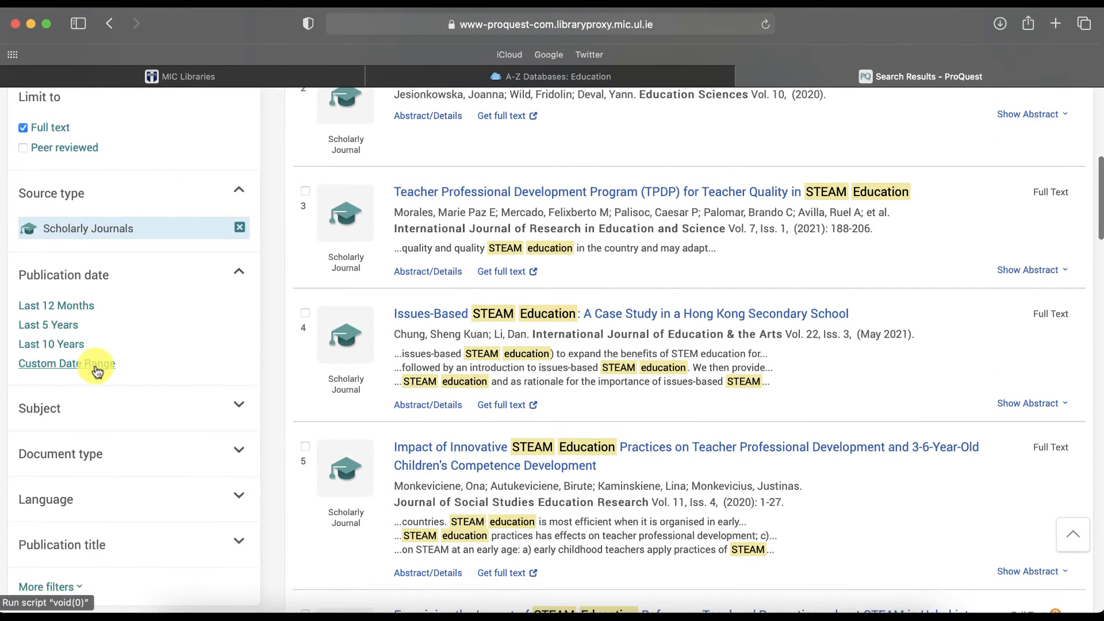
left_click(122, 366)
left_click(75, 418)
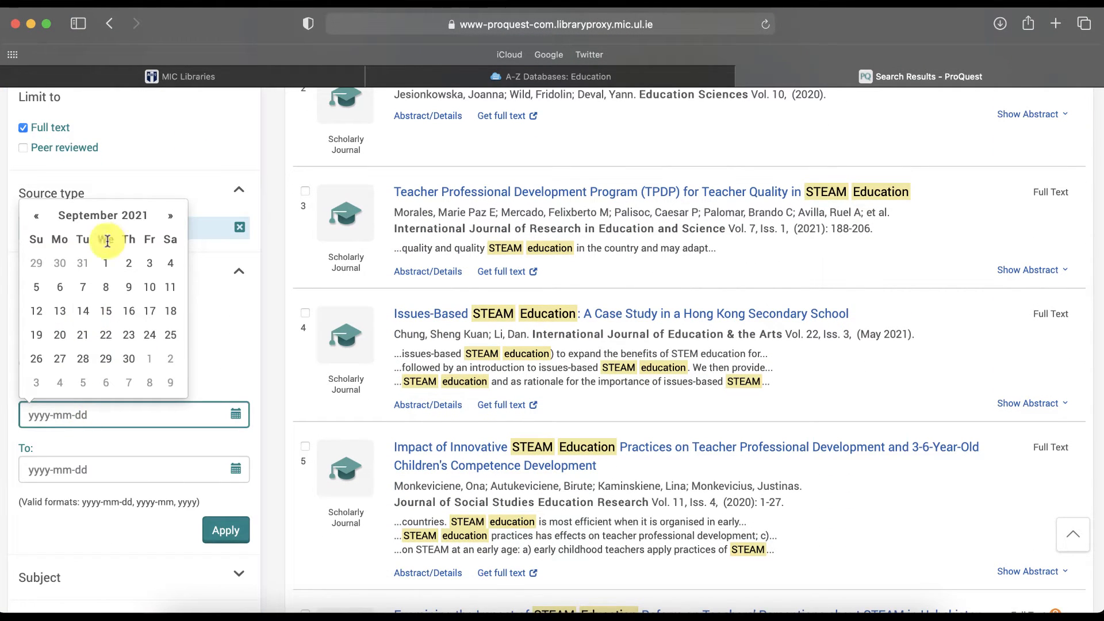
left_click(36, 215)
left_click(36, 215)
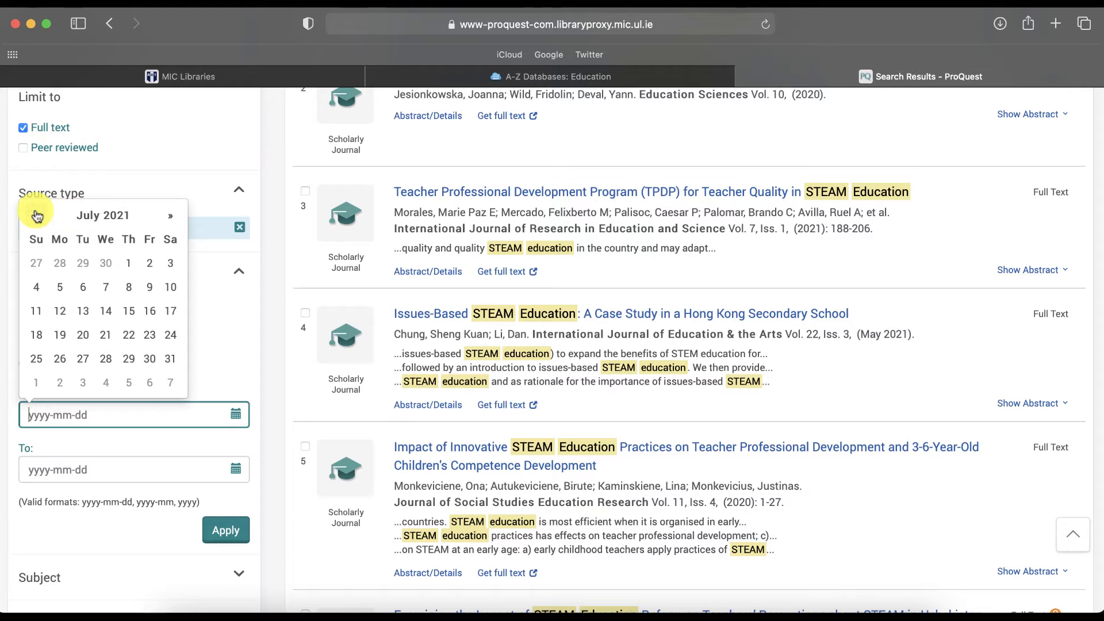
scroll(105, 283, "up", 1)
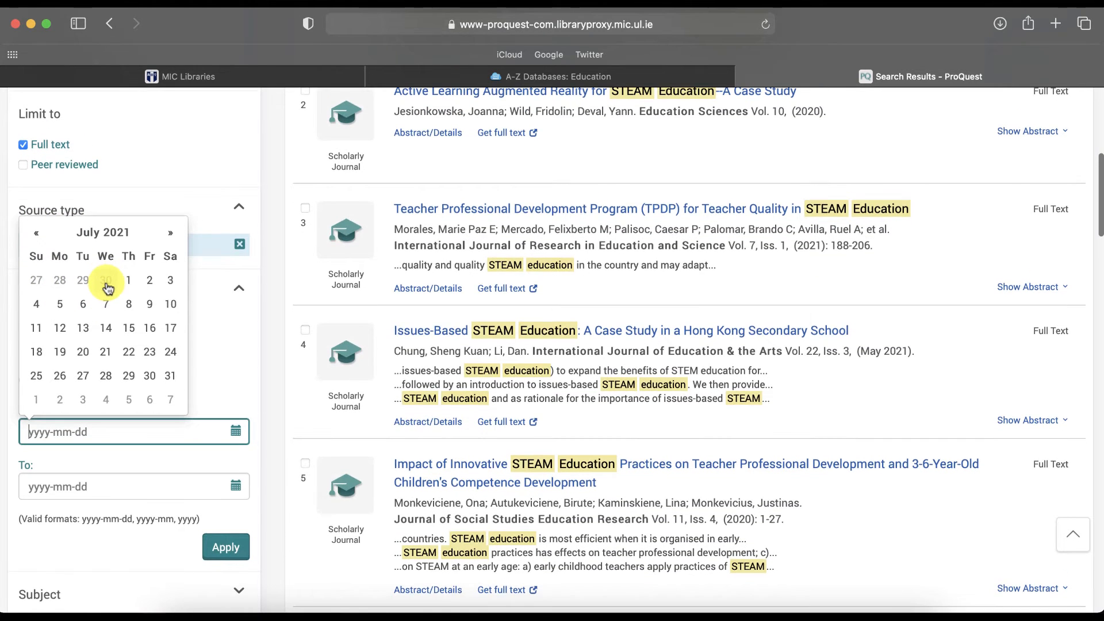
type("2010")
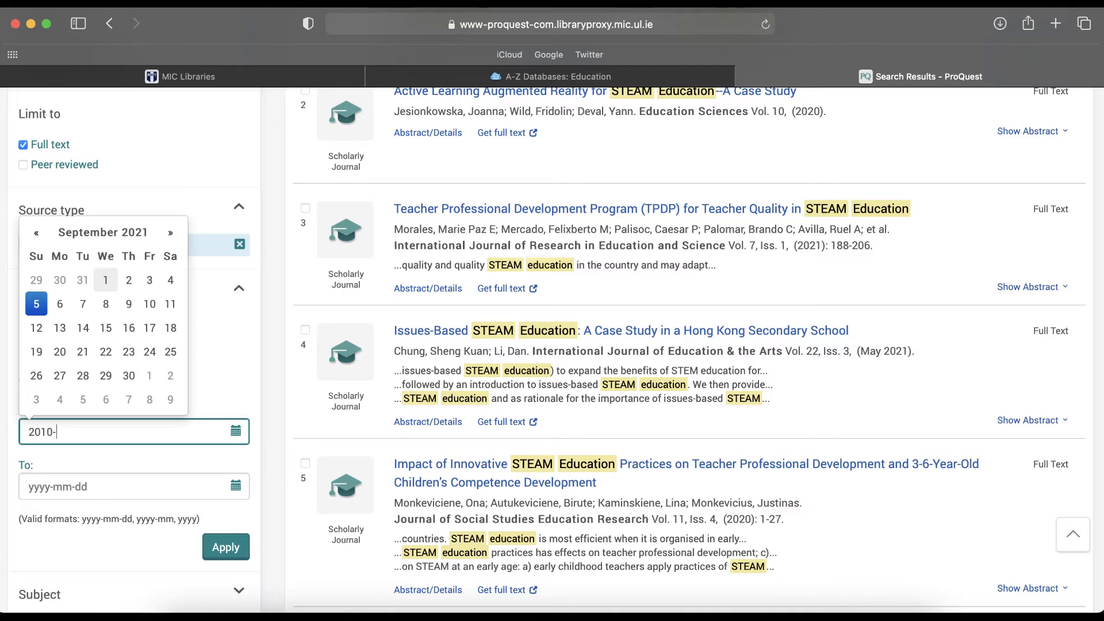
type("-01-01")
left_click(98, 487)
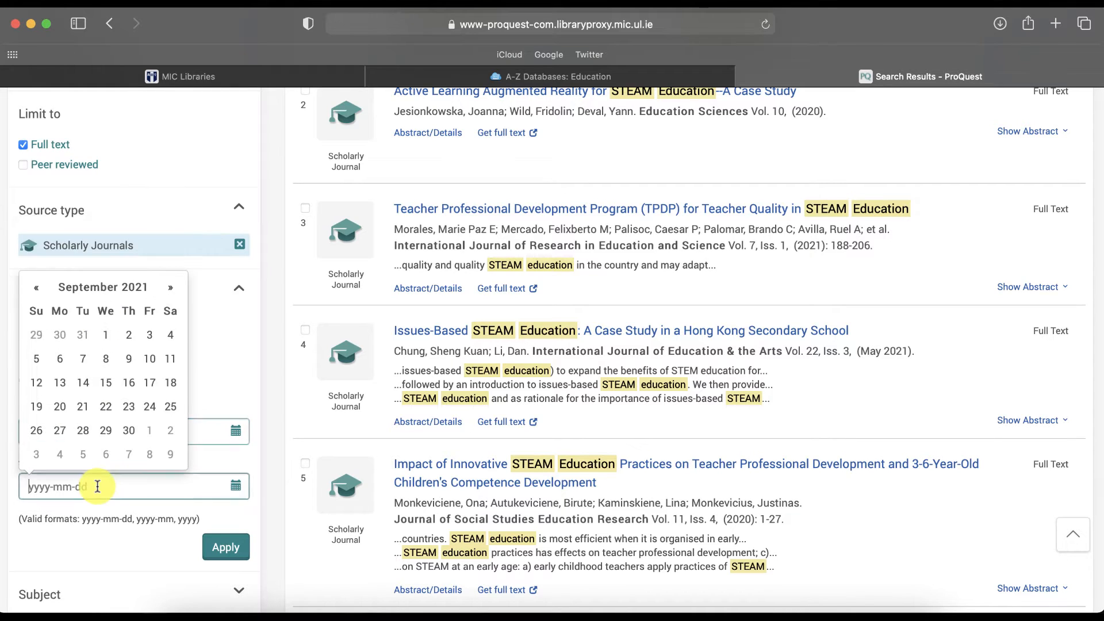
left_click(129, 435)
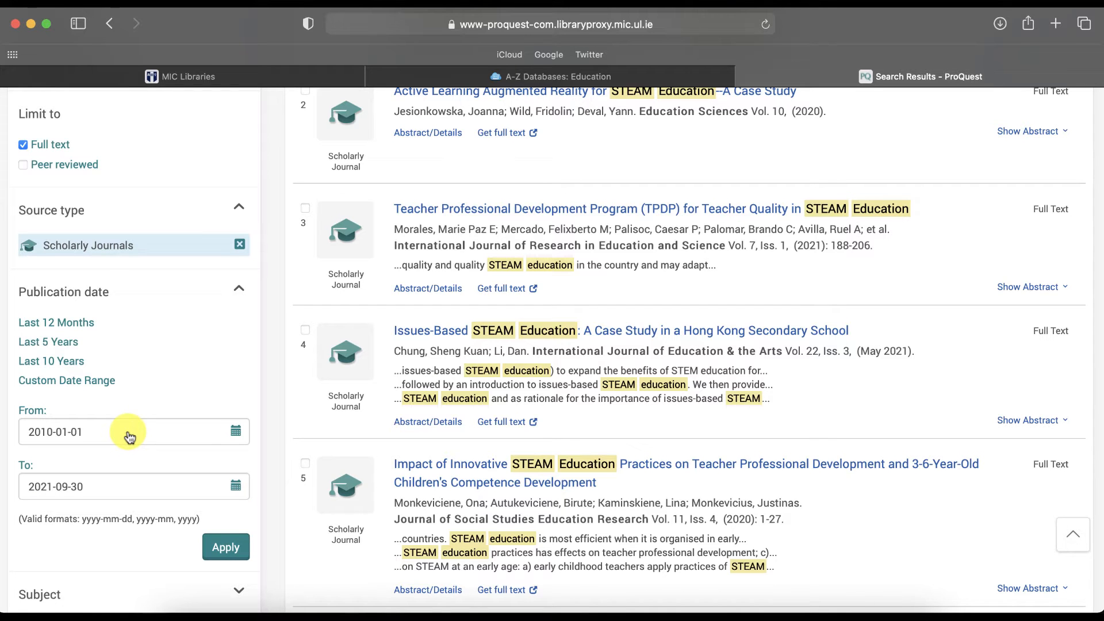
left_click(218, 543)
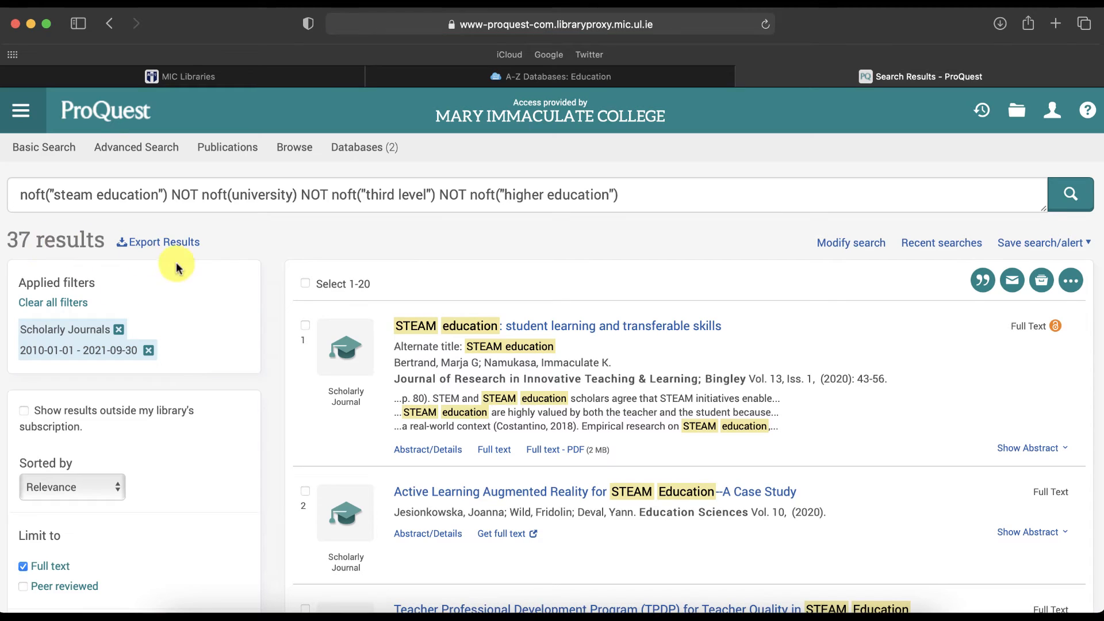
Filter the results by language to English
scroll(189, 337, "down", 15)
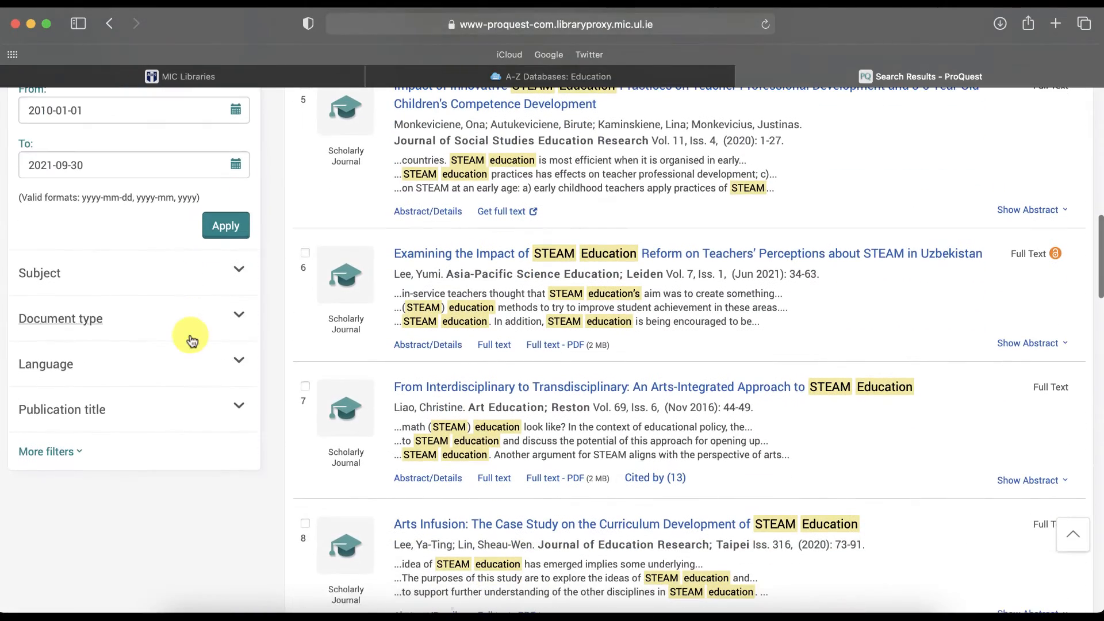
left_click(148, 364)
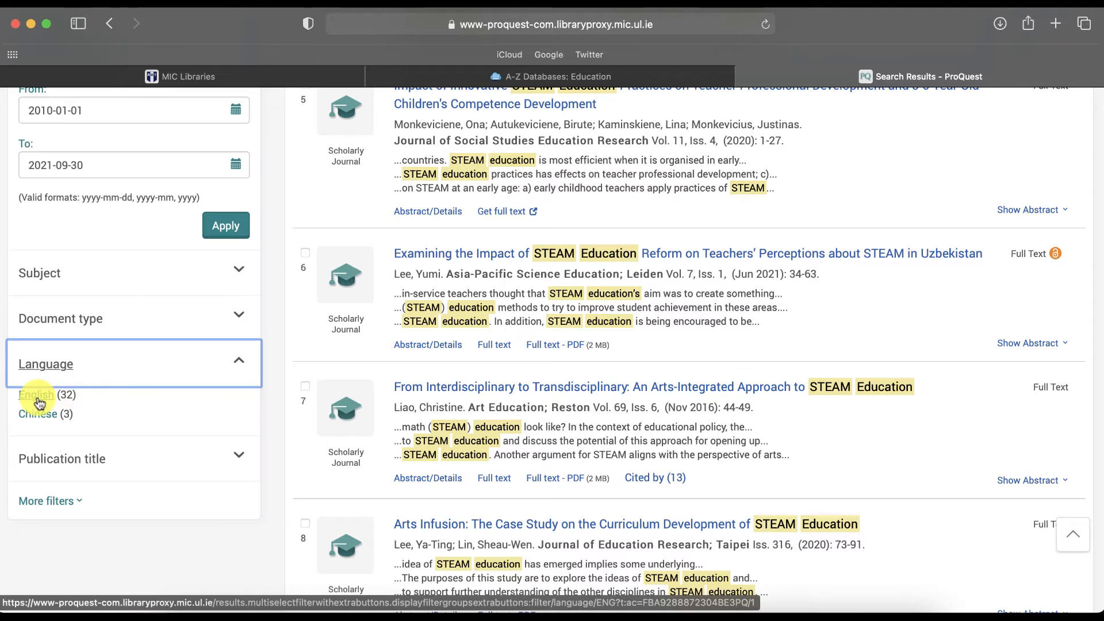
left_click(42, 397)
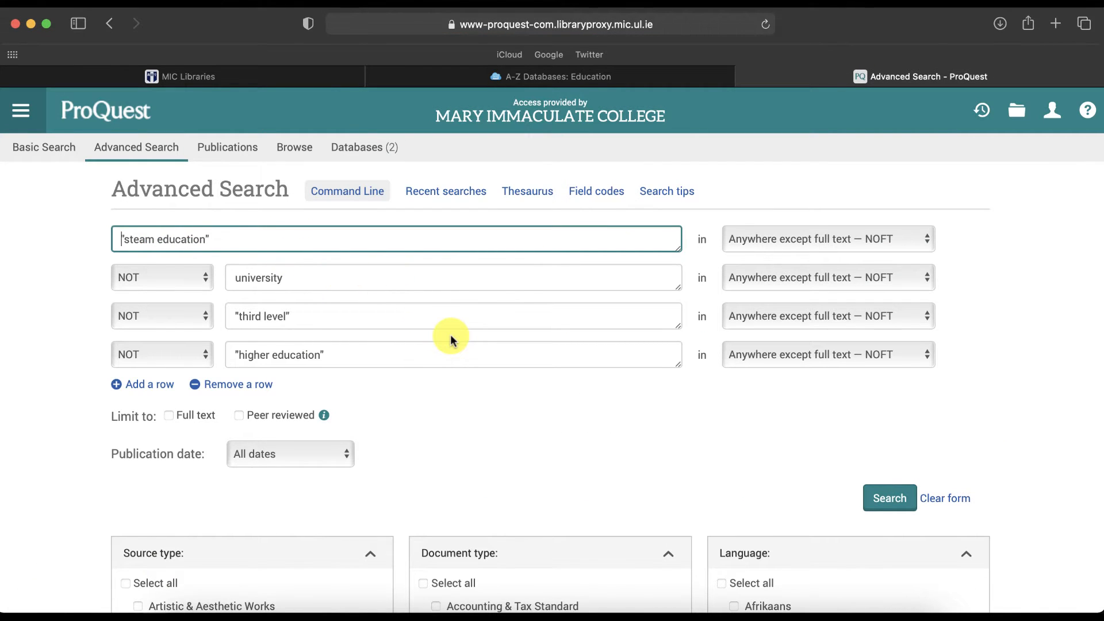
Remove the third and fourth search rows, then empty the second row and set its operator to OR
left_click(229, 384)
left_click(229, 350)
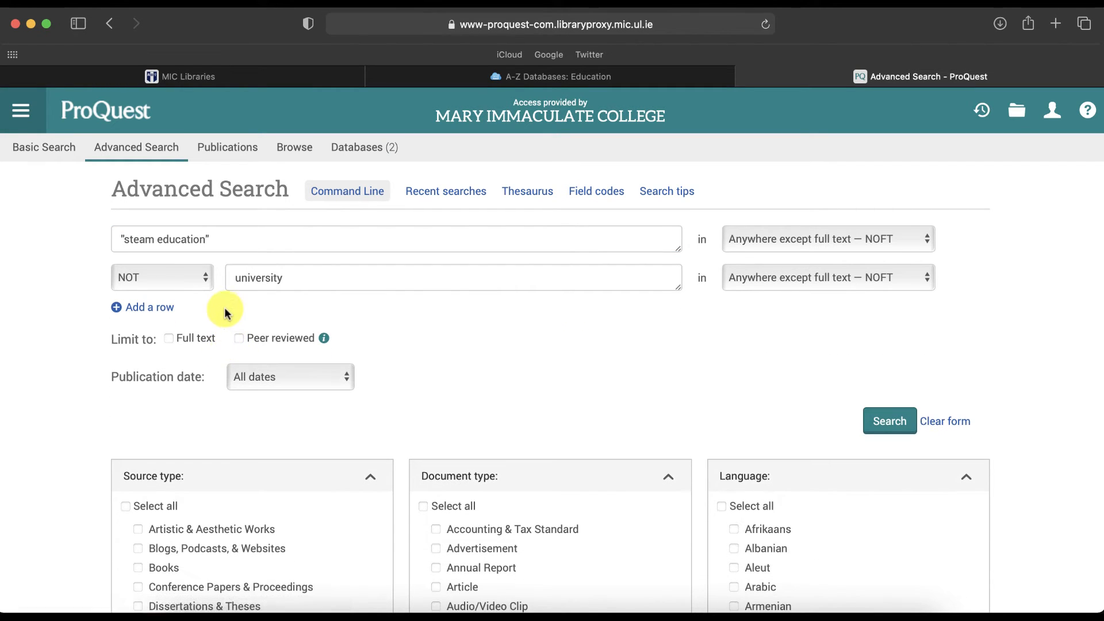
double_click(257, 279)
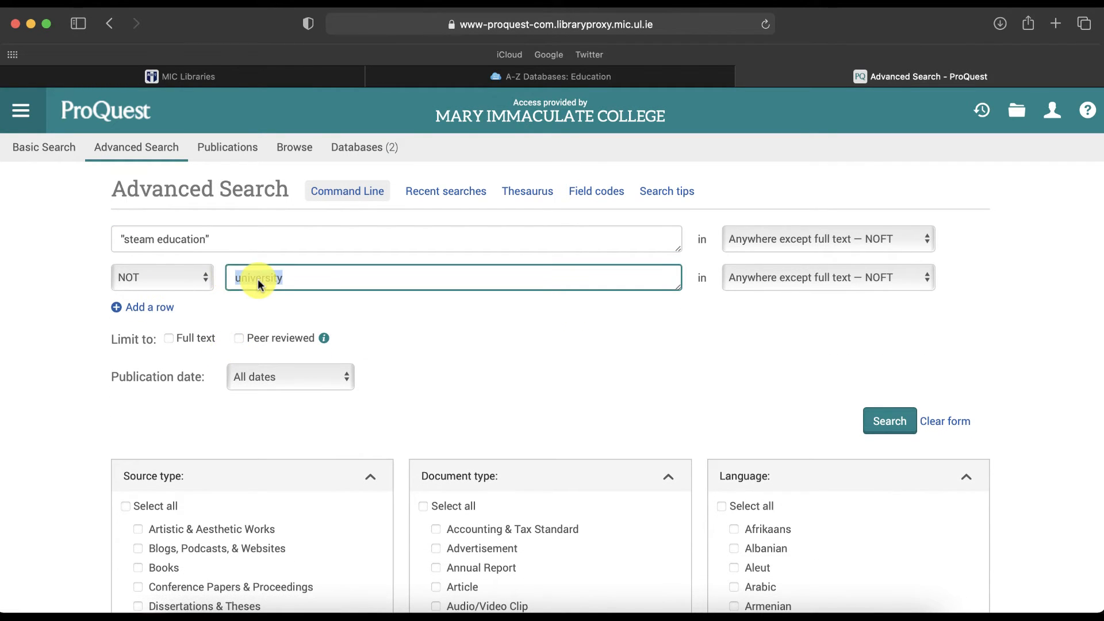
key("BackSpace")
left_click(195, 270)
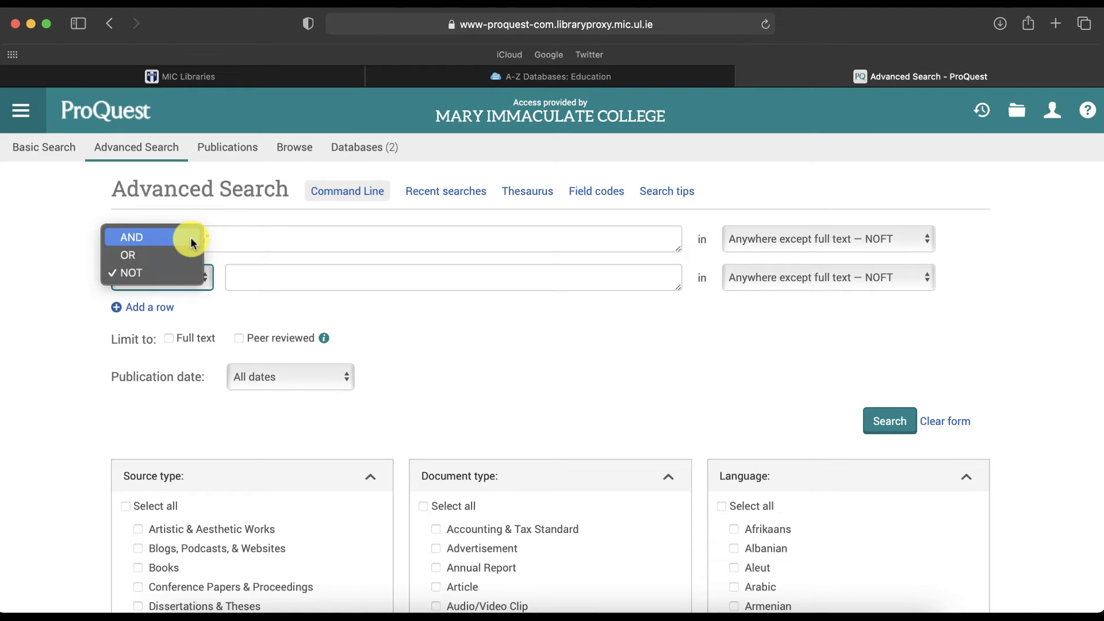
left_click(191, 254)
Select the "steam education" term and consult the early-childhood Population terms in the Systematic Reviews document in Word before returning to Safari
left_click(257, 239)
triple_click(258, 239)
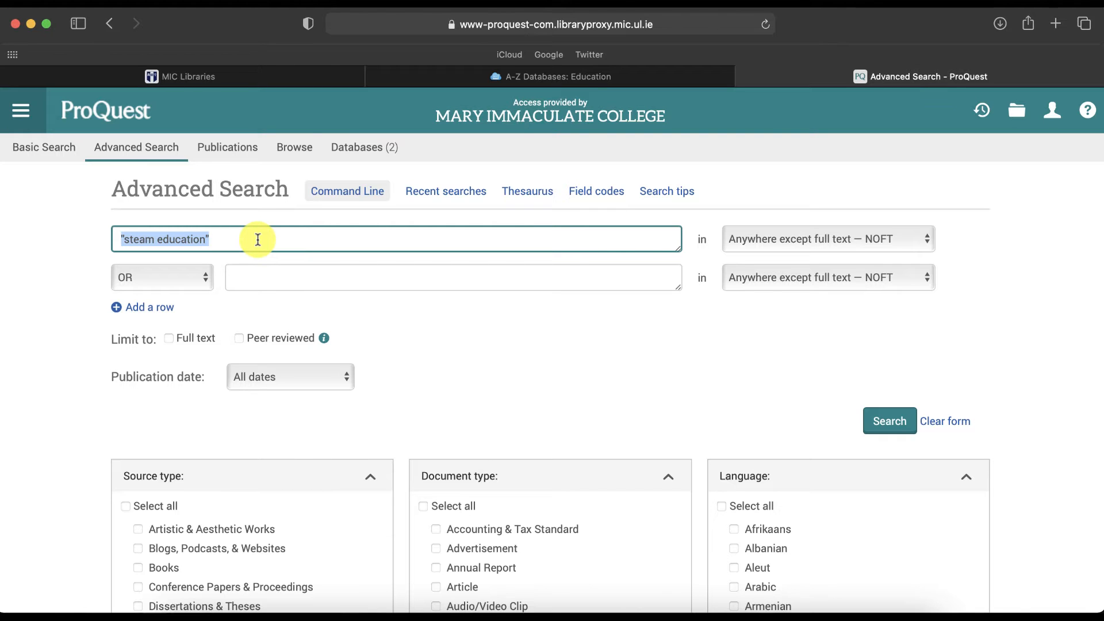
left_click(782, 606)
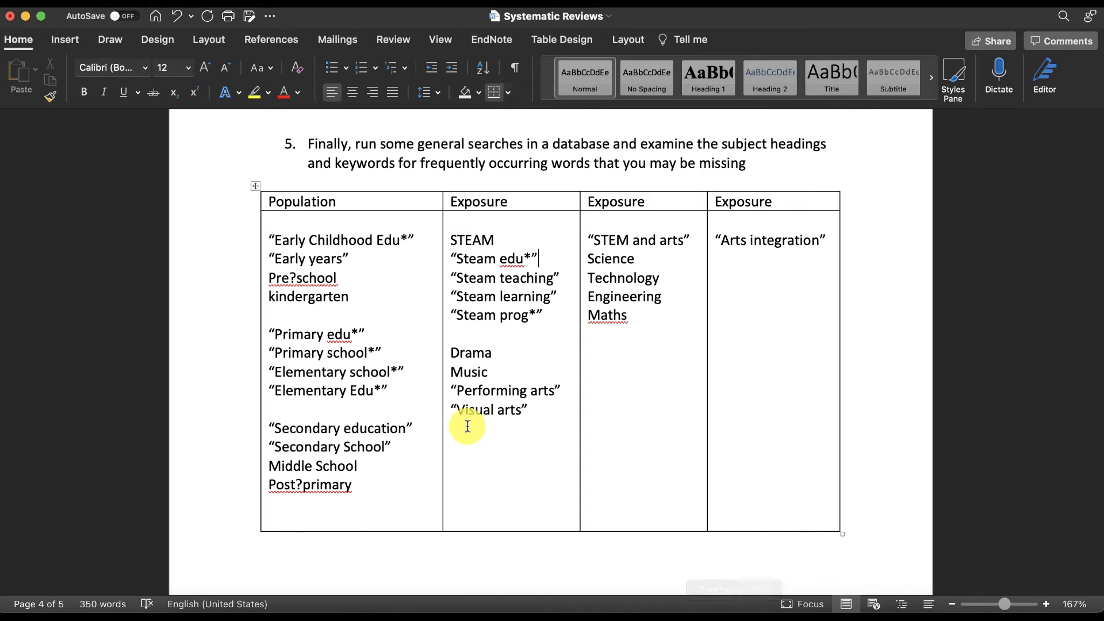
left_click_drag(353, 293, 264, 232)
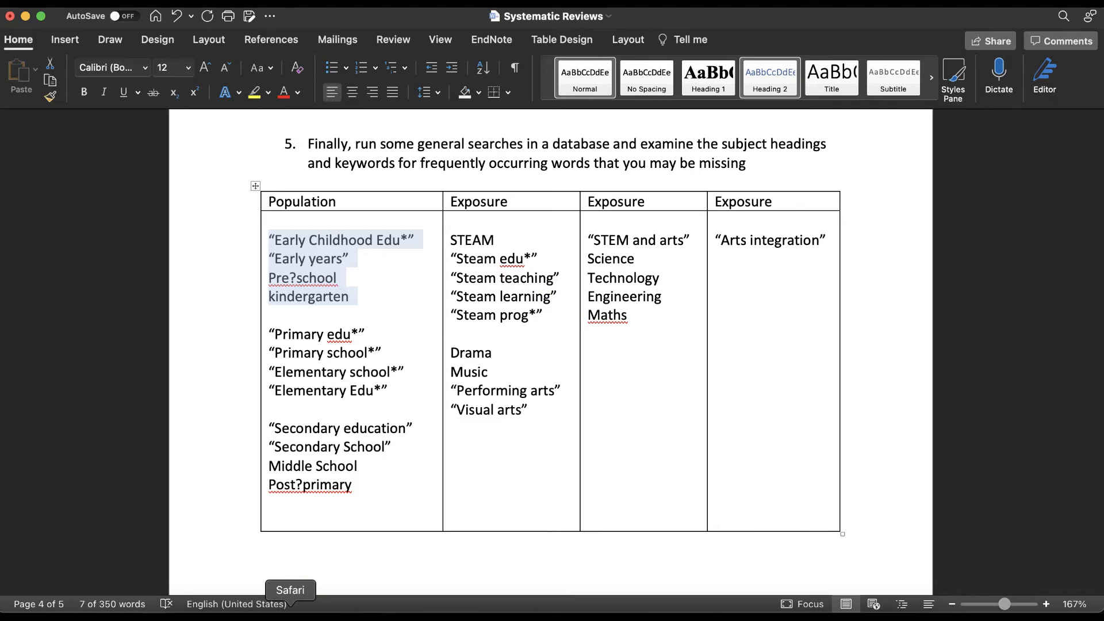
left_click(290, 611)
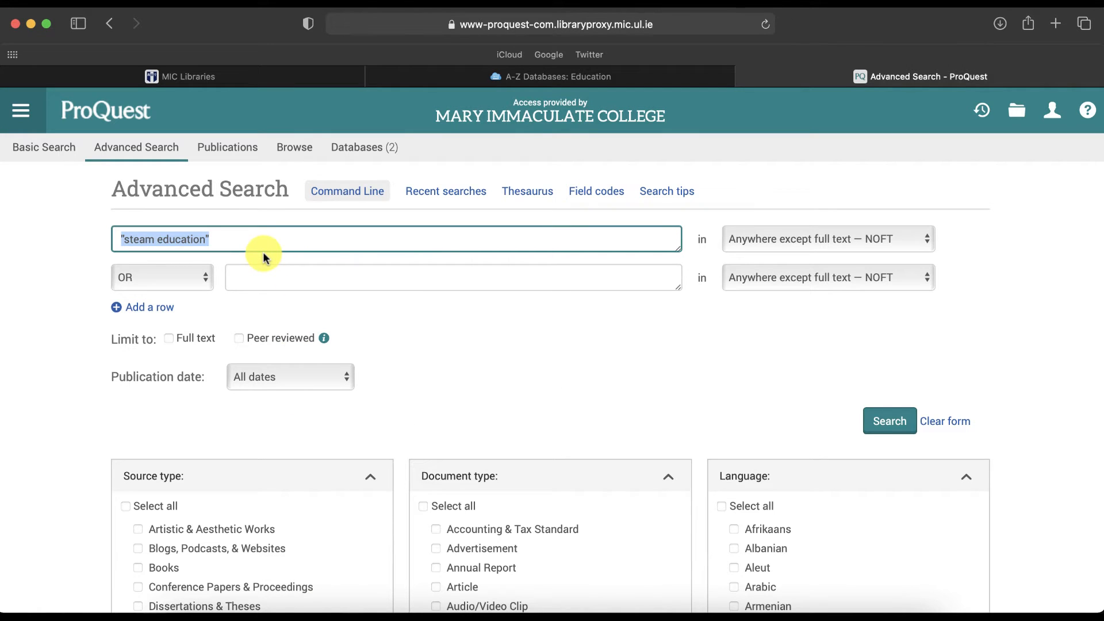
Replace the first row's search term with ("primary education") in parentheses and quotation marks
type("9")
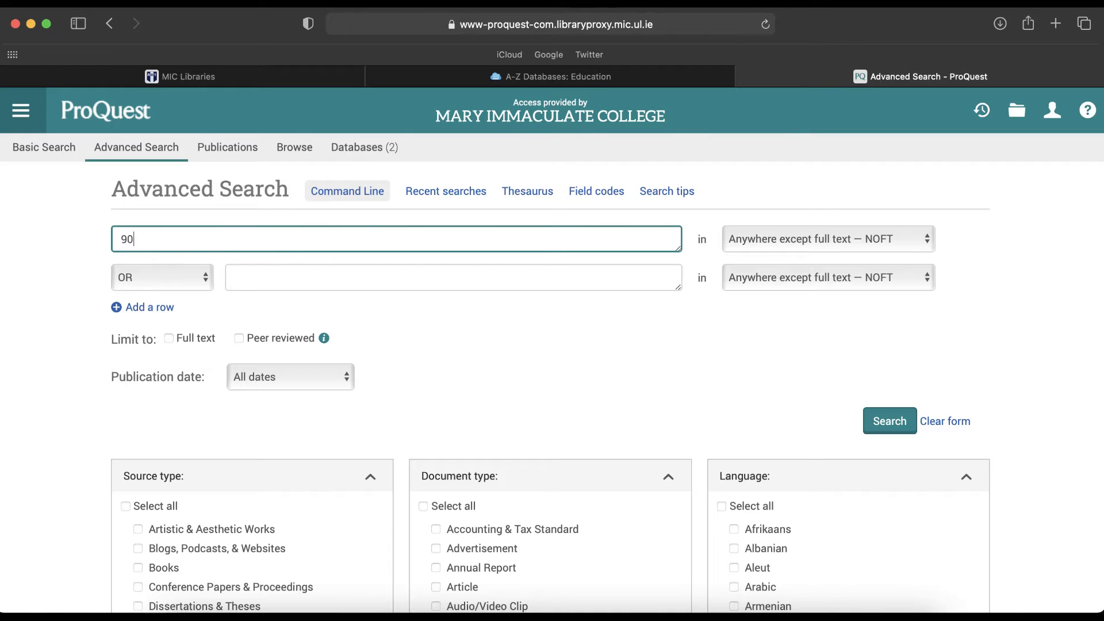
key("BackSpace")
type("()")
type("\"\"")
type("primar")
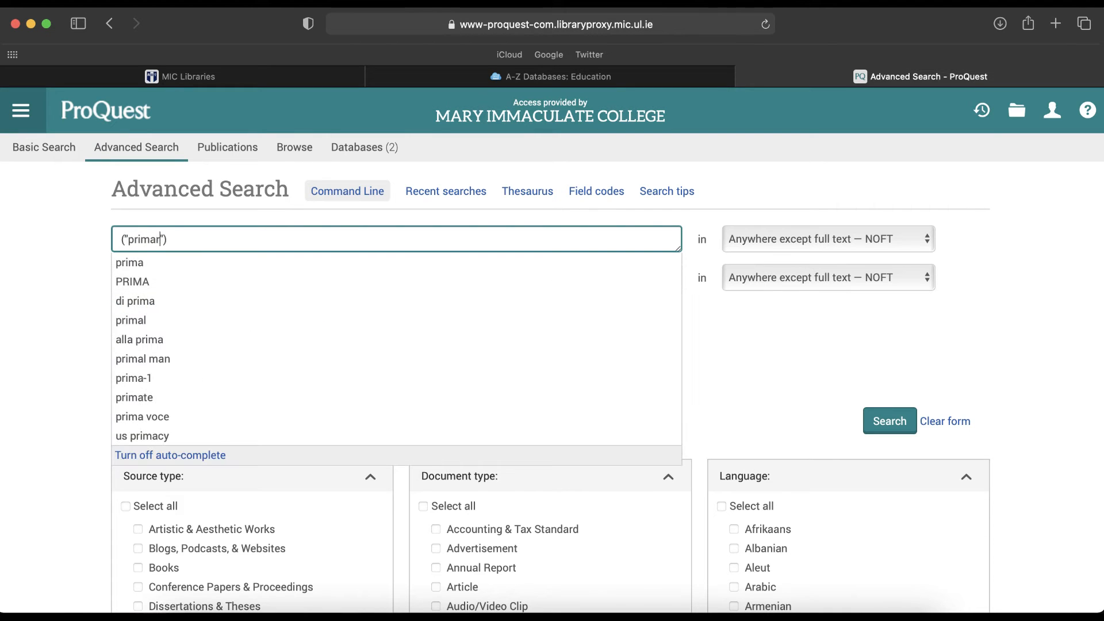
type("y education")
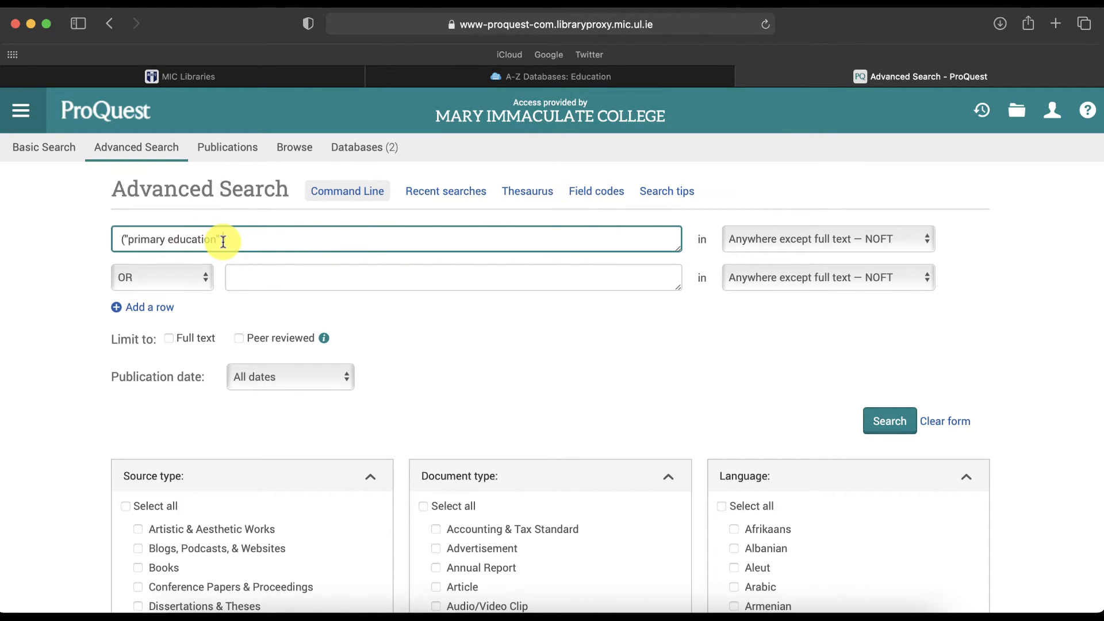
Add OR "primary school" after "primary education" inside the first row's parentheses
type(" OR \"\"")
key("Left")
type("primary sc")
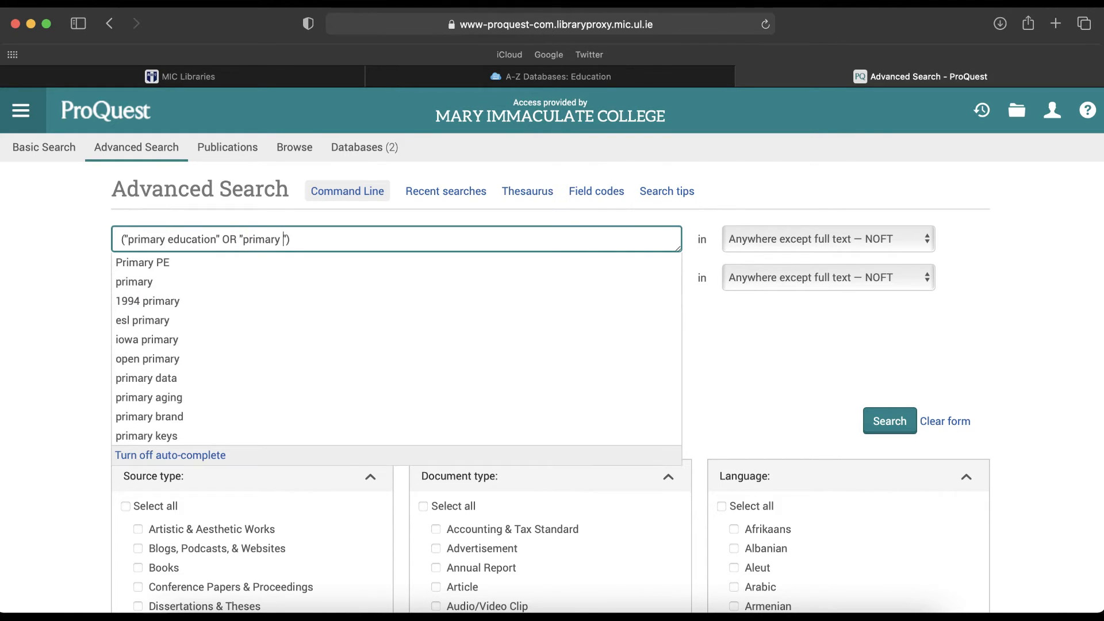
type("hool")
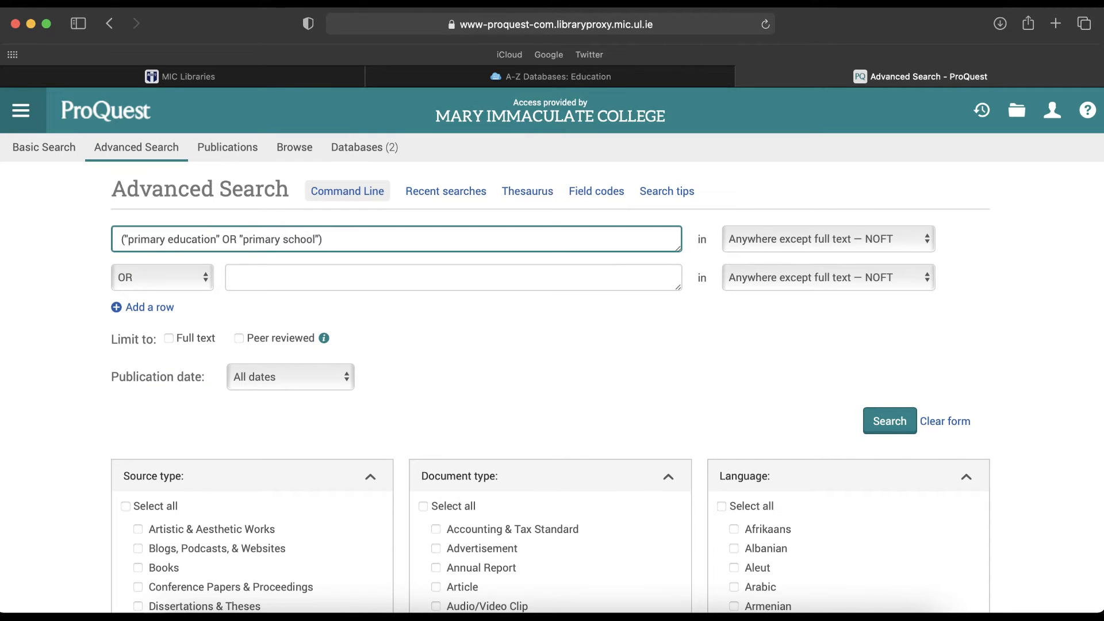
Extend the parenthesised group in the first row with OR kindergarten OR pre?school
key("Right")
type("OR")
type(" kindergarteb")
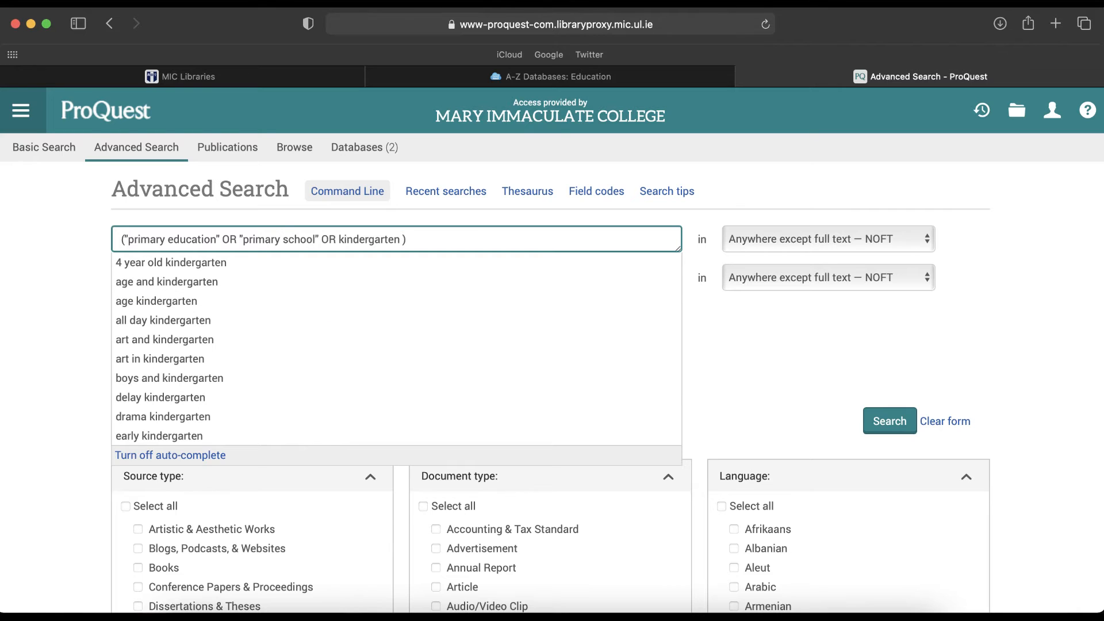
type(" OR ")
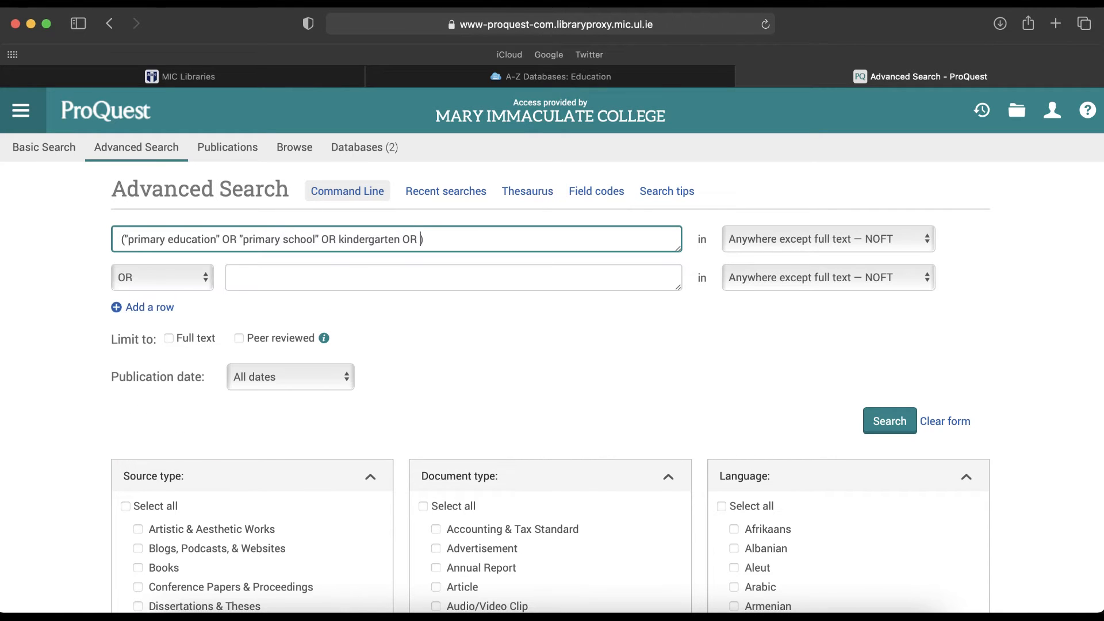
type("pre?school")
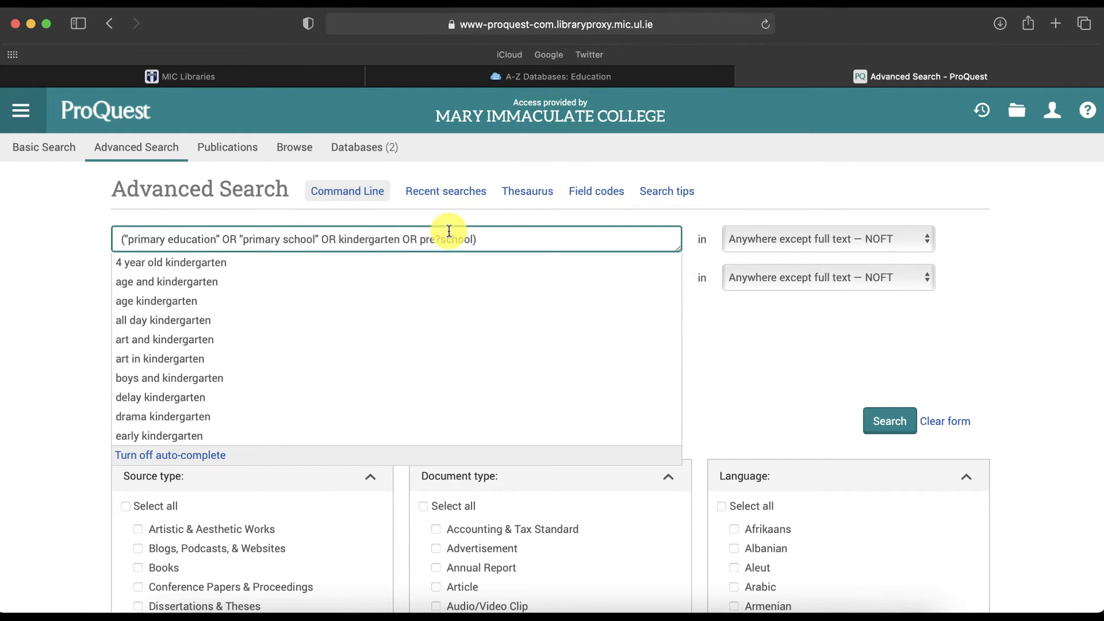
left_click(25, 239)
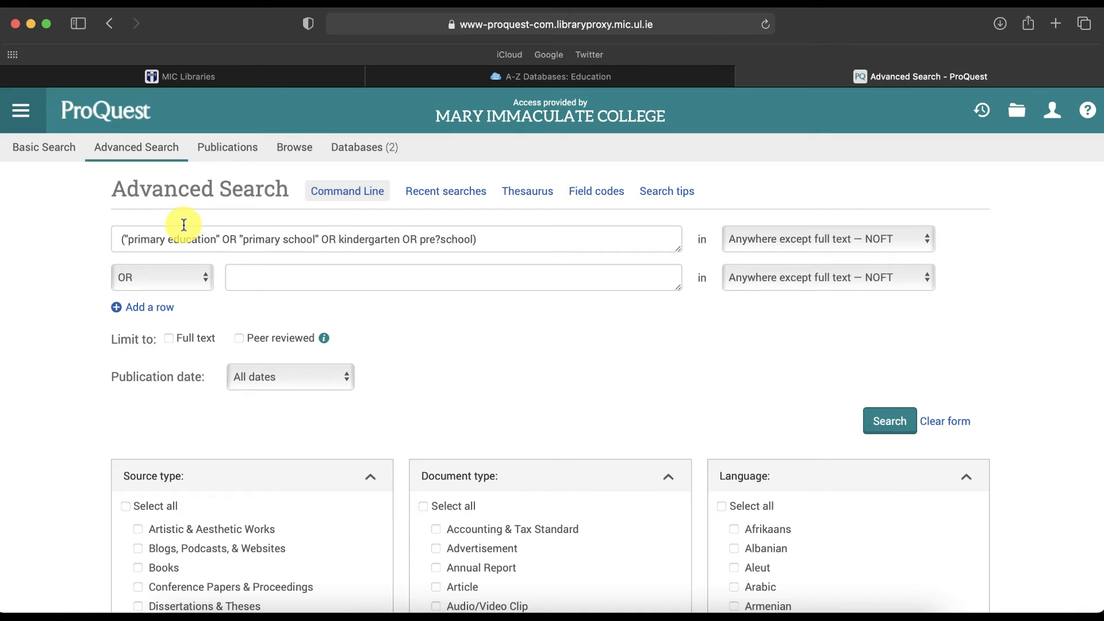
left_click(803, 240)
left_click(802, 236)
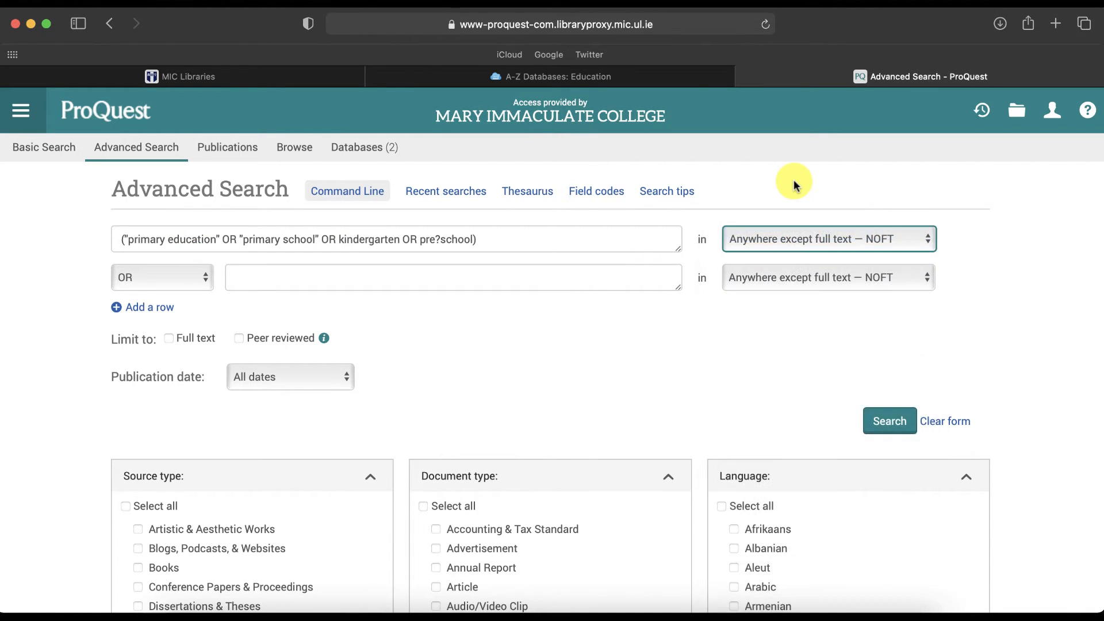
Append AND after the first row's parenthesised group, and consult the Exposure terms in the Systematic Reviews document in Word before returning to Safari
left_click(528, 233)
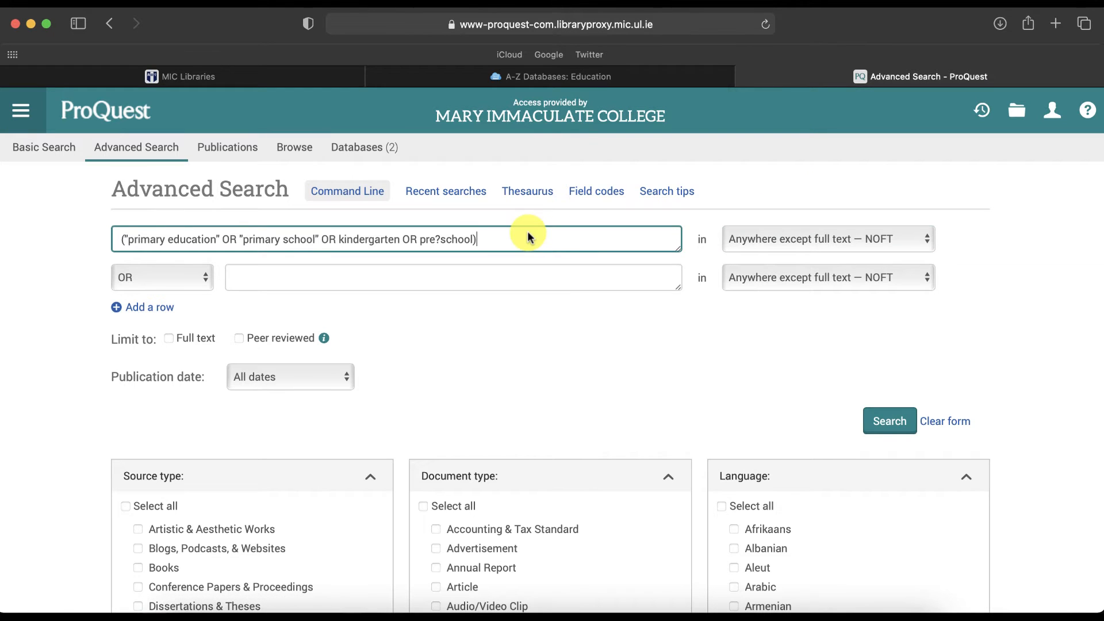
type("AN")
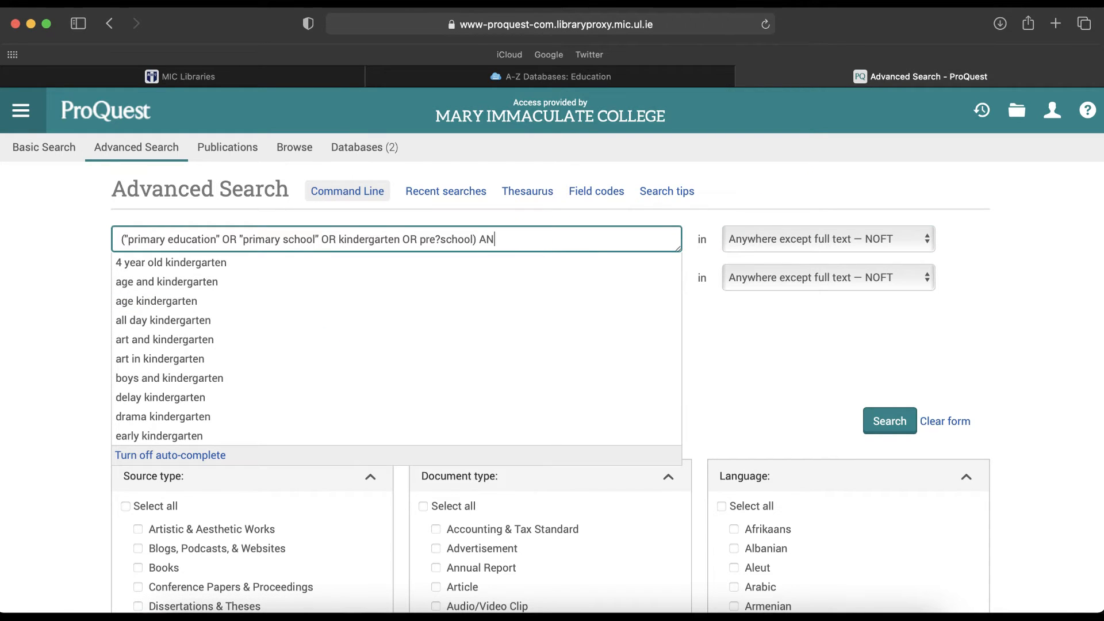
type("D")
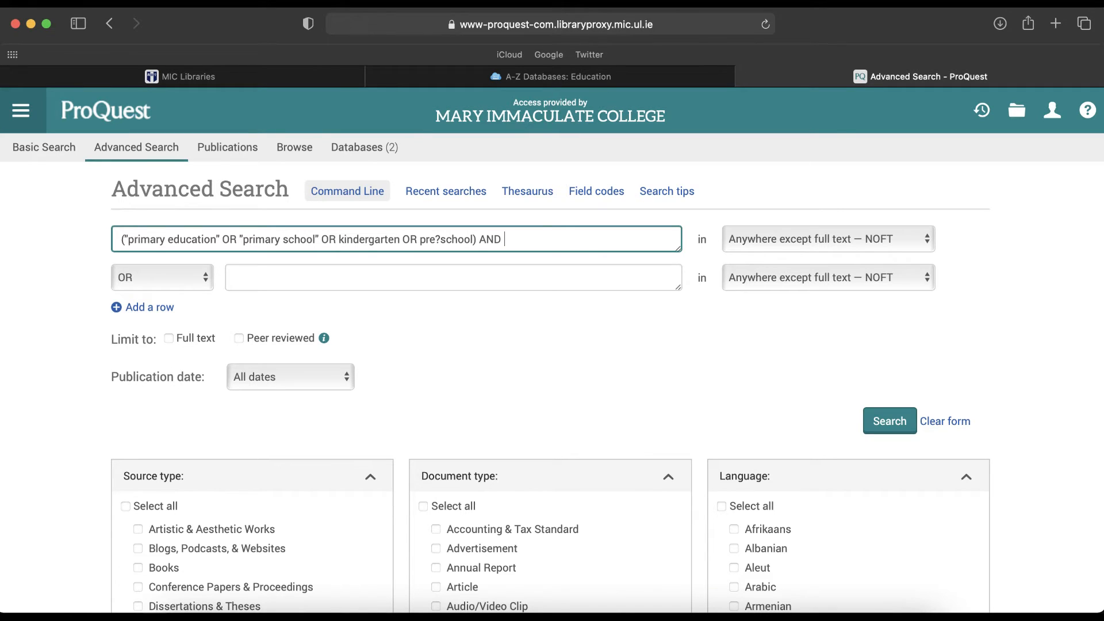
left_click(785, 608)
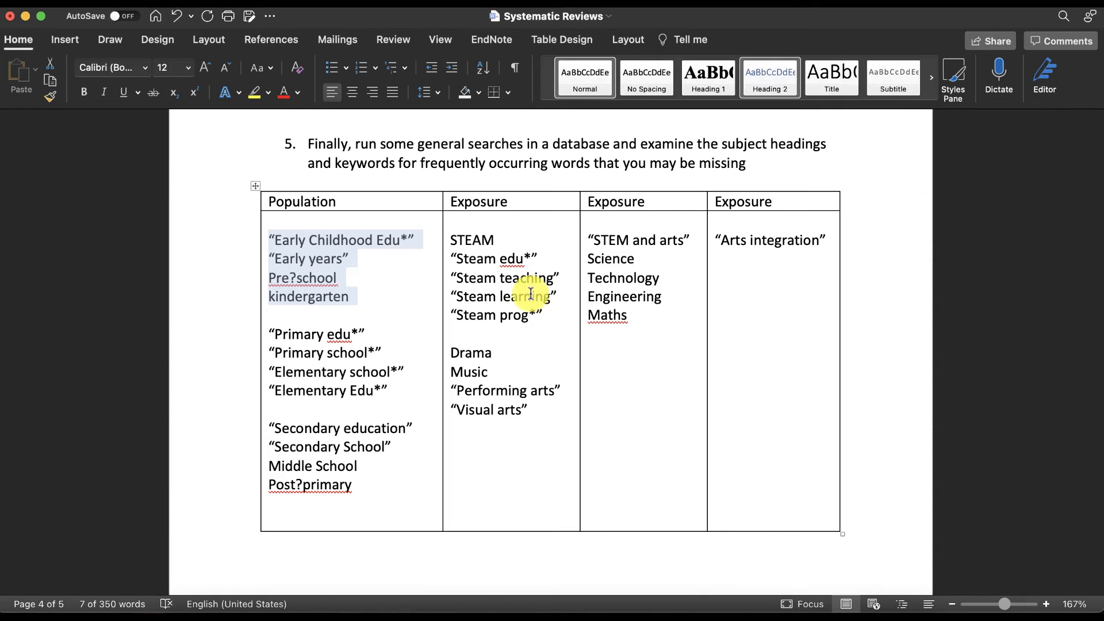
left_click(610, 241)
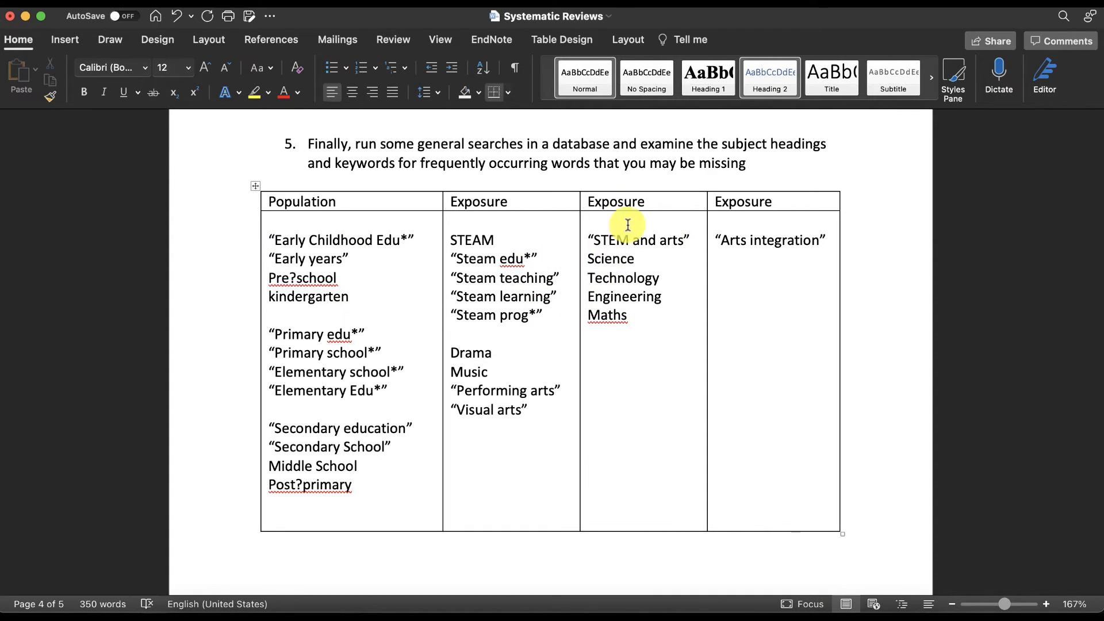
left_click(294, 608)
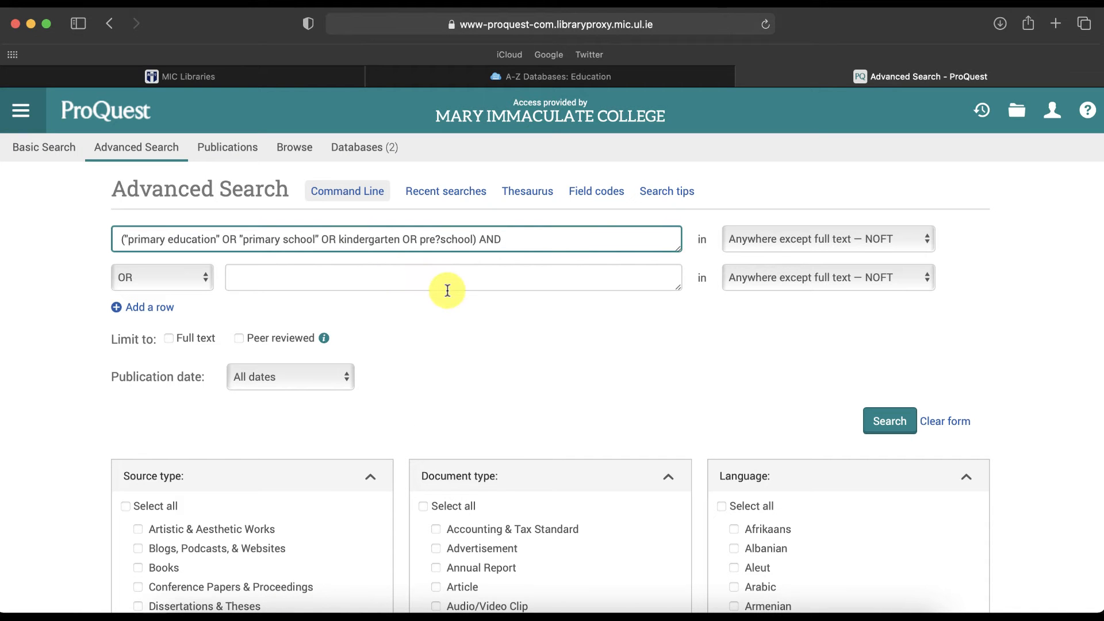
Complete the first row's search expression with stem AND arts after the population group
type("ste")
key("BackSpace")
key("BackSpace")
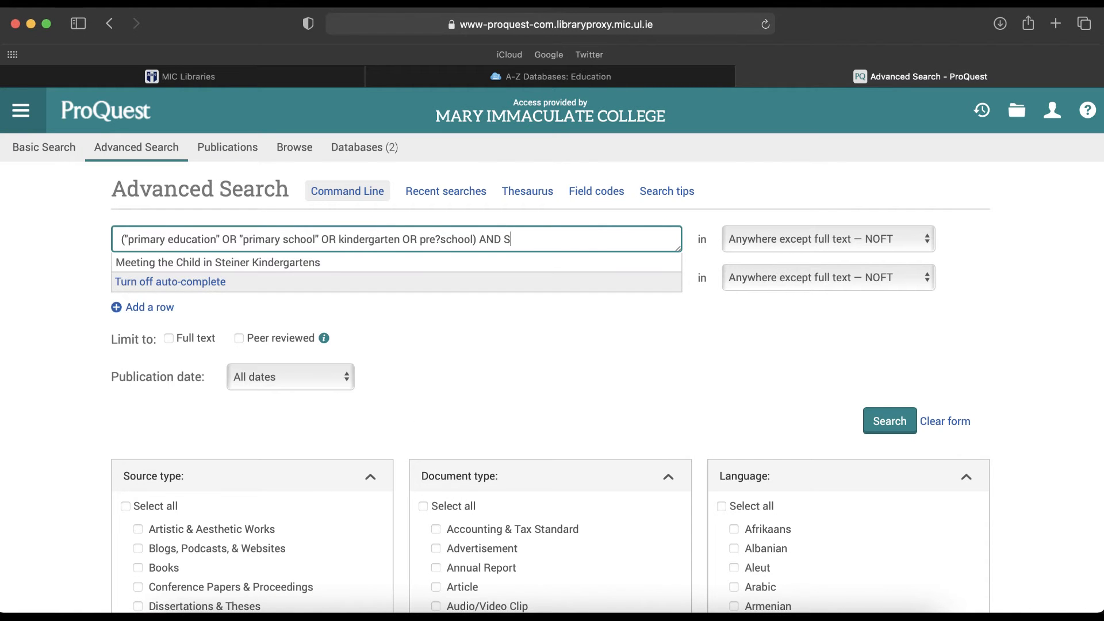
type("tem AND")
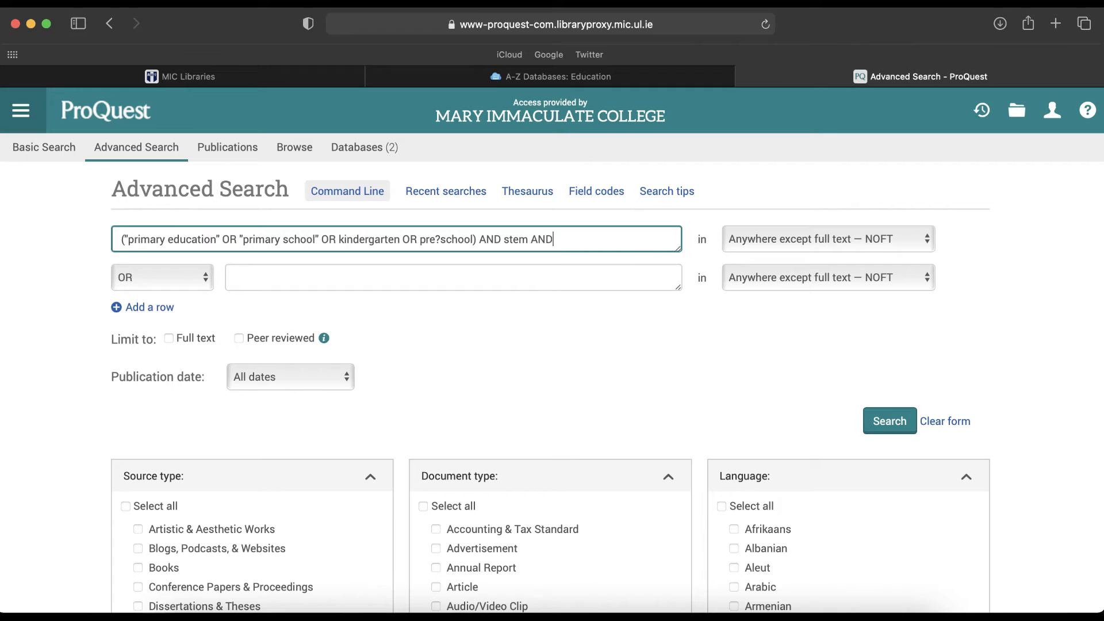
type(" arts")
left_click(506, 375)
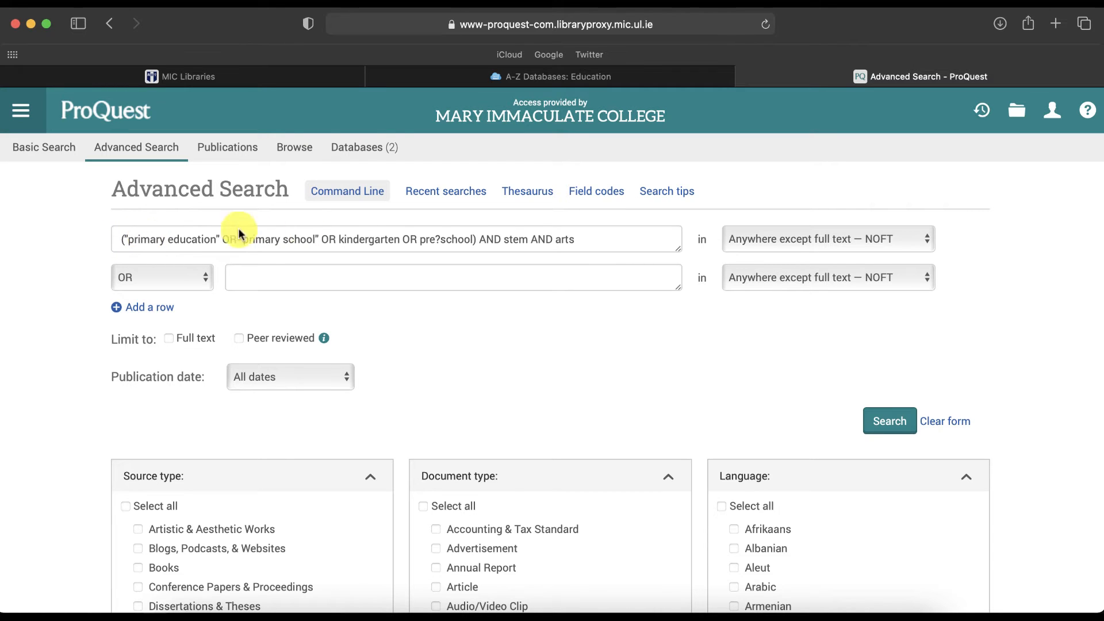
Try enclosing stem AND arts in parentheses and wrapping the whole first-row expression in an outer pair
left_click_drag(473, 239, 125, 238)
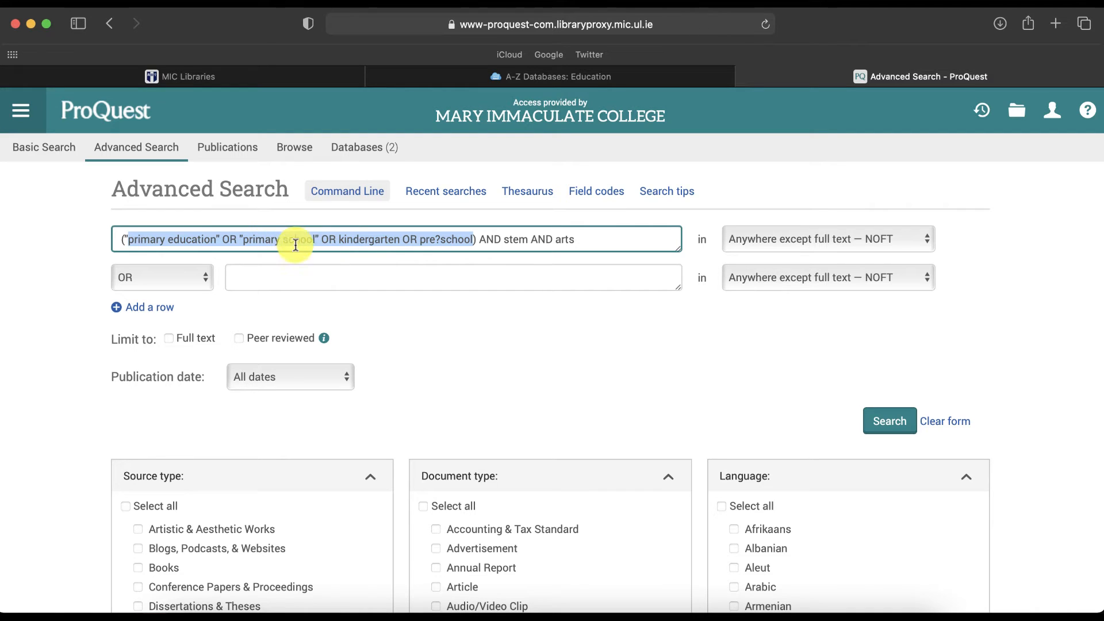
left_click(314, 253)
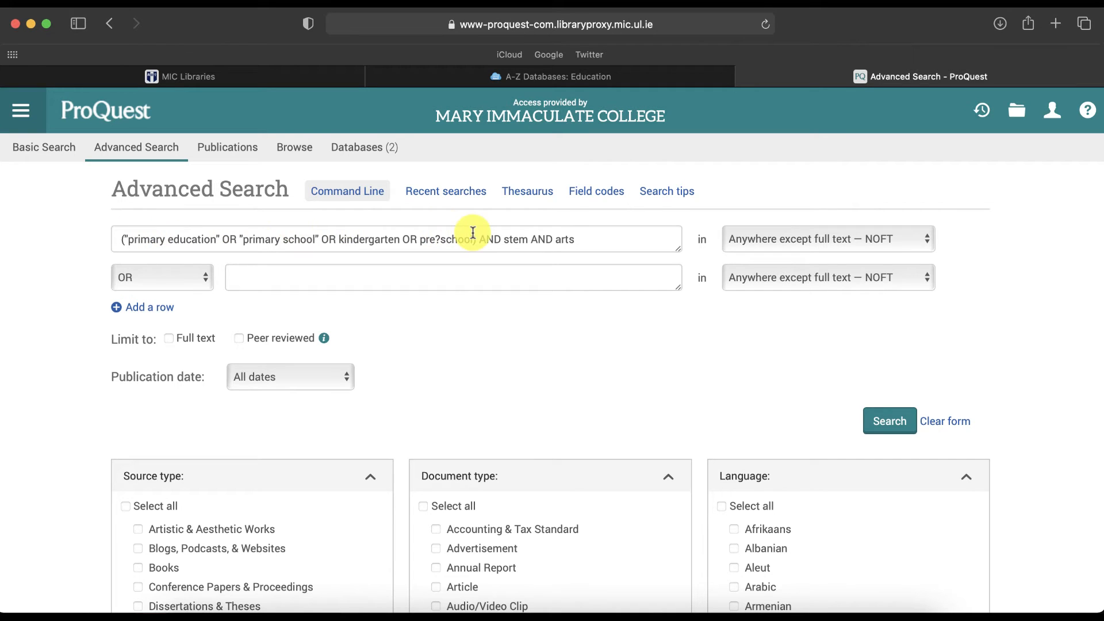
left_click(505, 240)
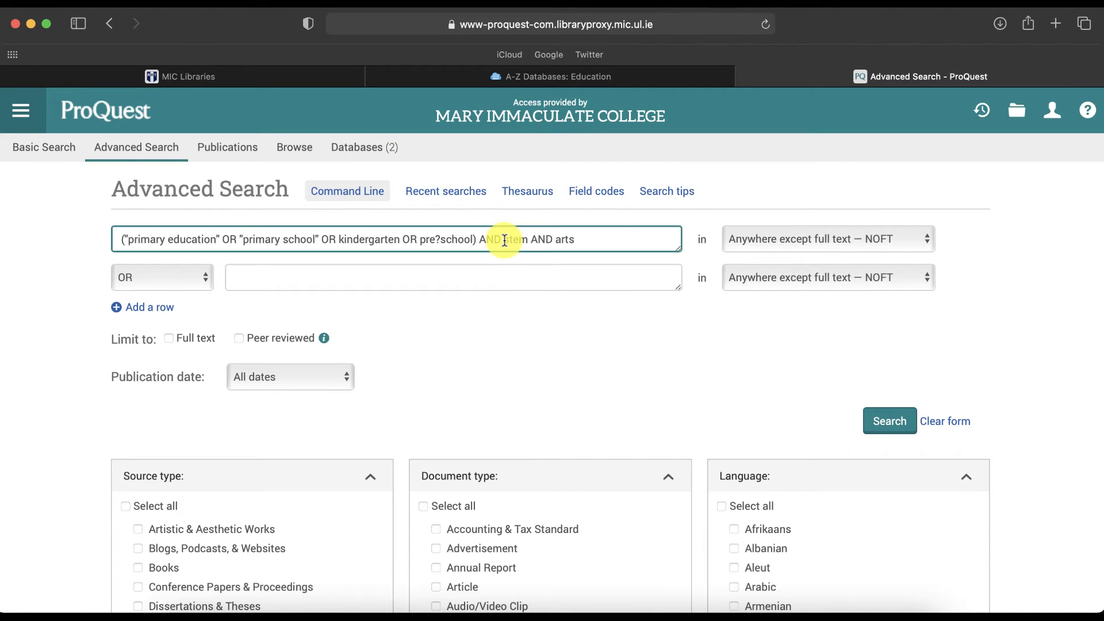
type("(")
left_click(584, 243)
type("))")
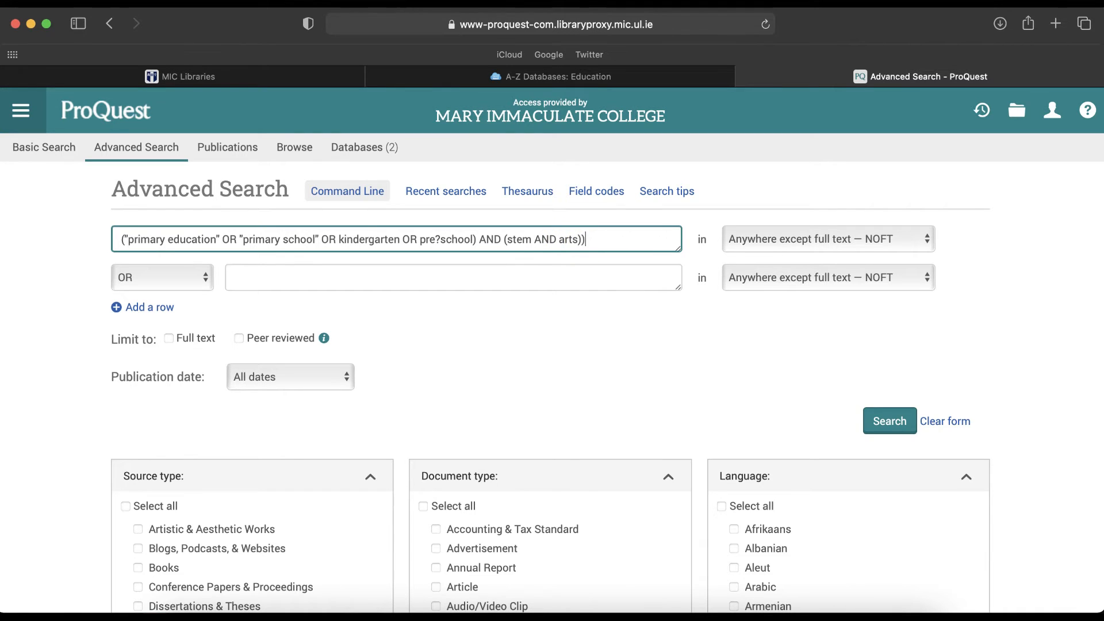
left_click(121, 241)
type("((")
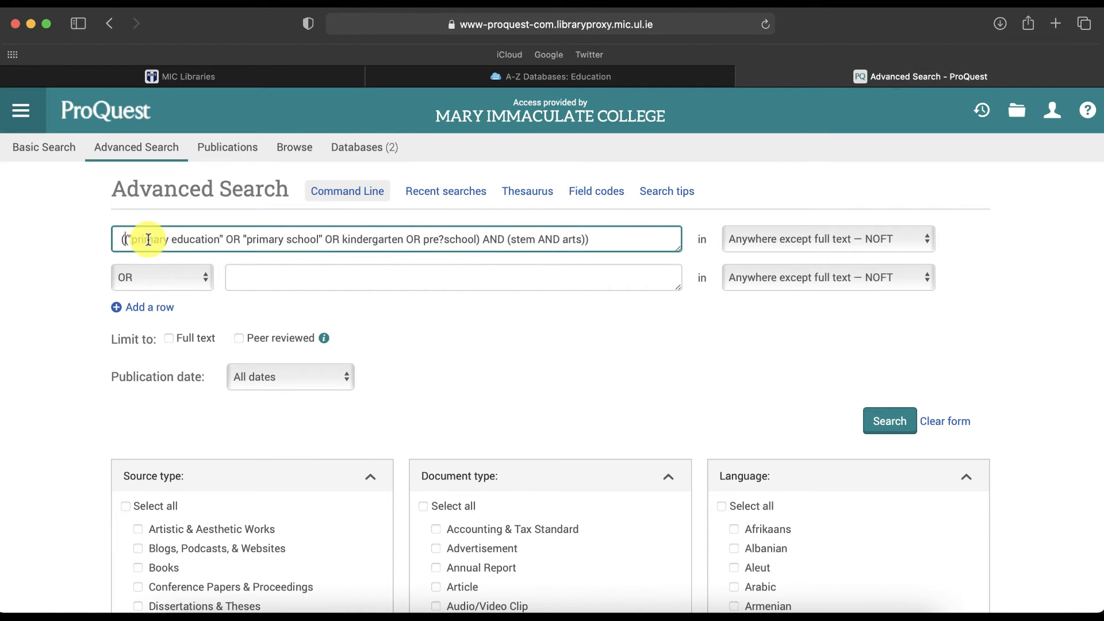
Remove the outer parentheses and the pair around stem AND arts from the first row's expression
key("BackSpace")
left_click(596, 237)
key("BackSpace")
key("BackSpace")
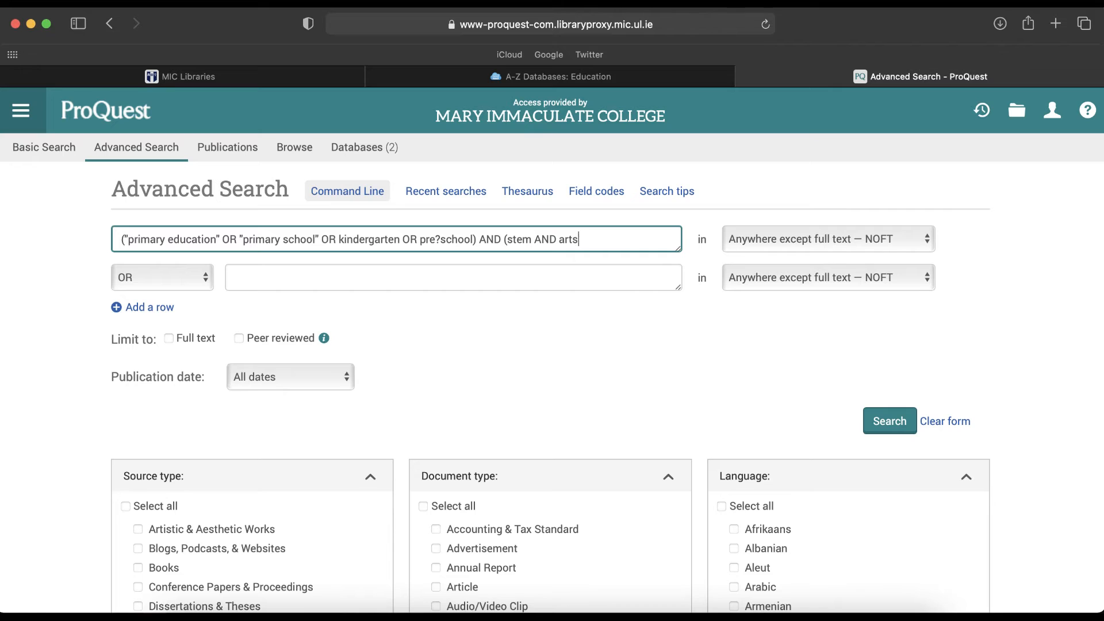
key("Left")
key("Left")
key("Left")
key("Left")
key("Left")
key("Left")
key("Left")
key("Left")
key("Left")
key("Left")
key("Left")
key("Left")
key("Left")
key("Left")
key("BackSpace")
left_click(610, 338)
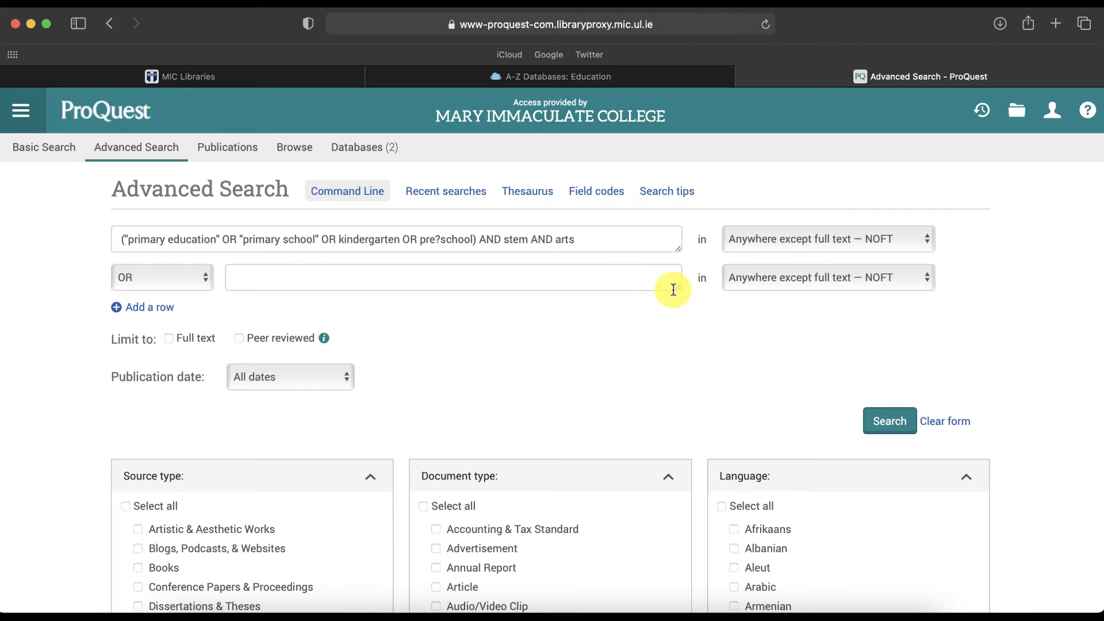
Set the first row's search field to Document title — TI and the second row's to Subject heading — MAINSUBJECT
left_click(800, 237)
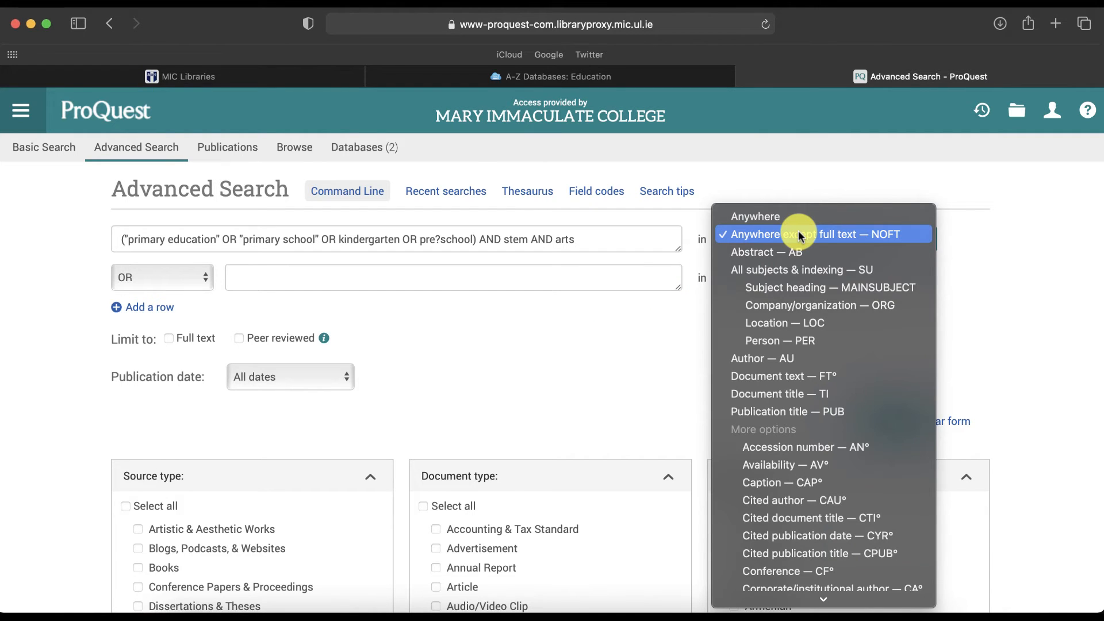
scroll(813, 431, "down", 3)
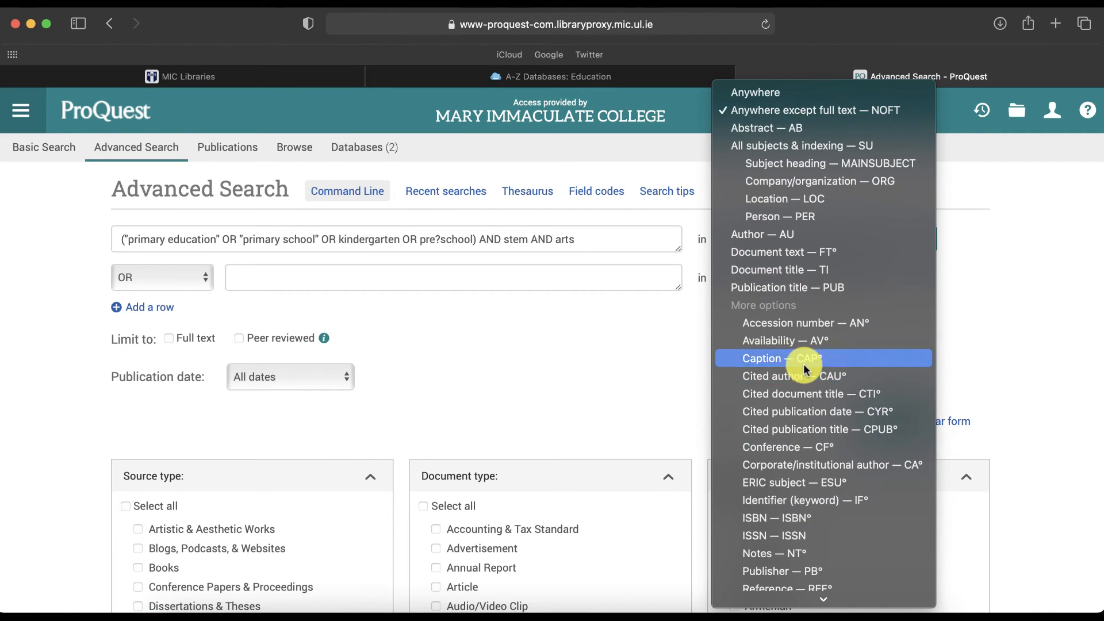
scroll(798, 489, "down", 2)
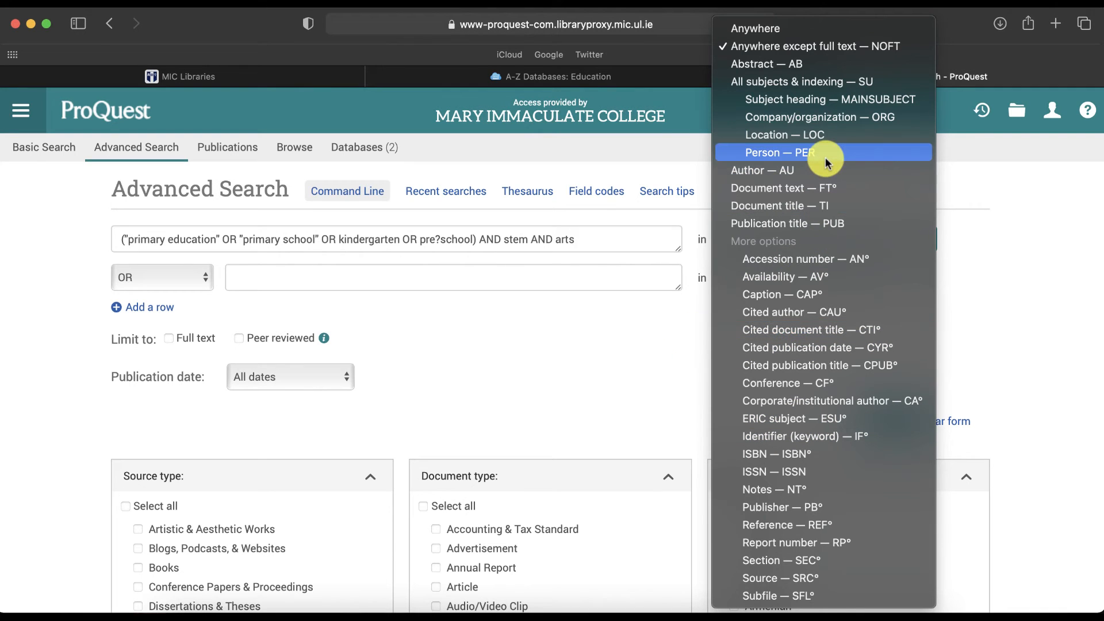
left_click(809, 207)
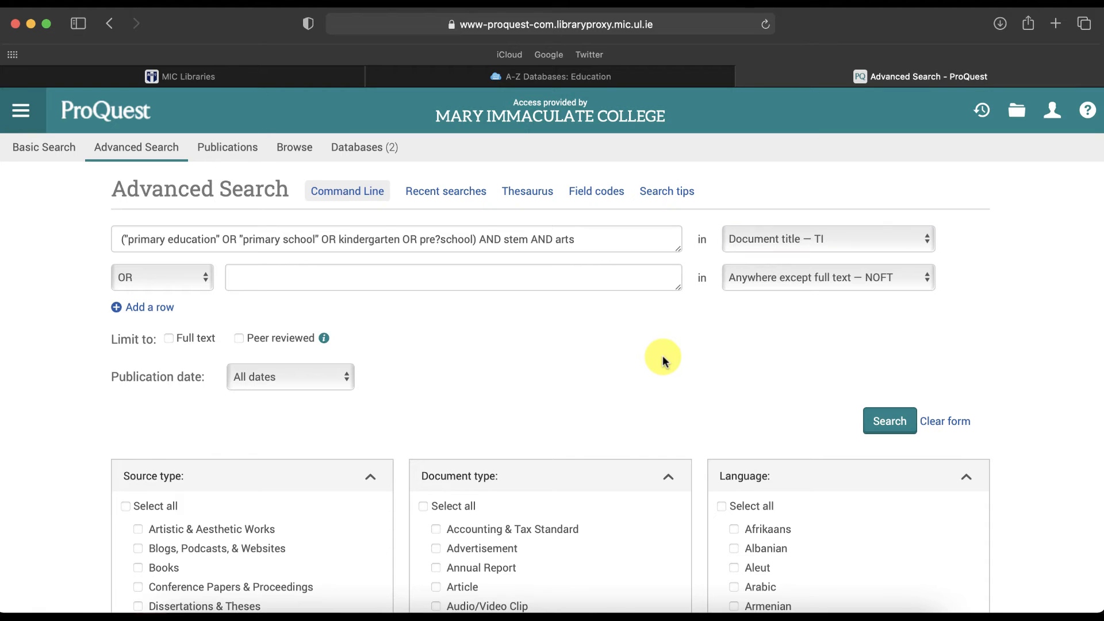
left_click(843, 278)
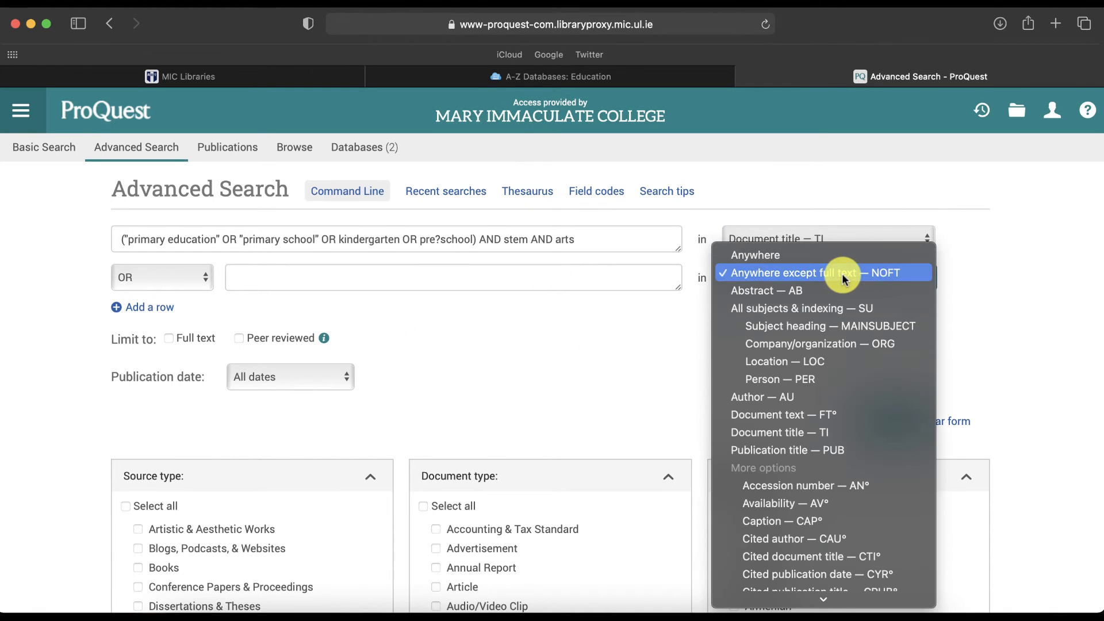
left_click(830, 336)
Add a third search row and set its search field to Abstract — AB
left_click(156, 330)
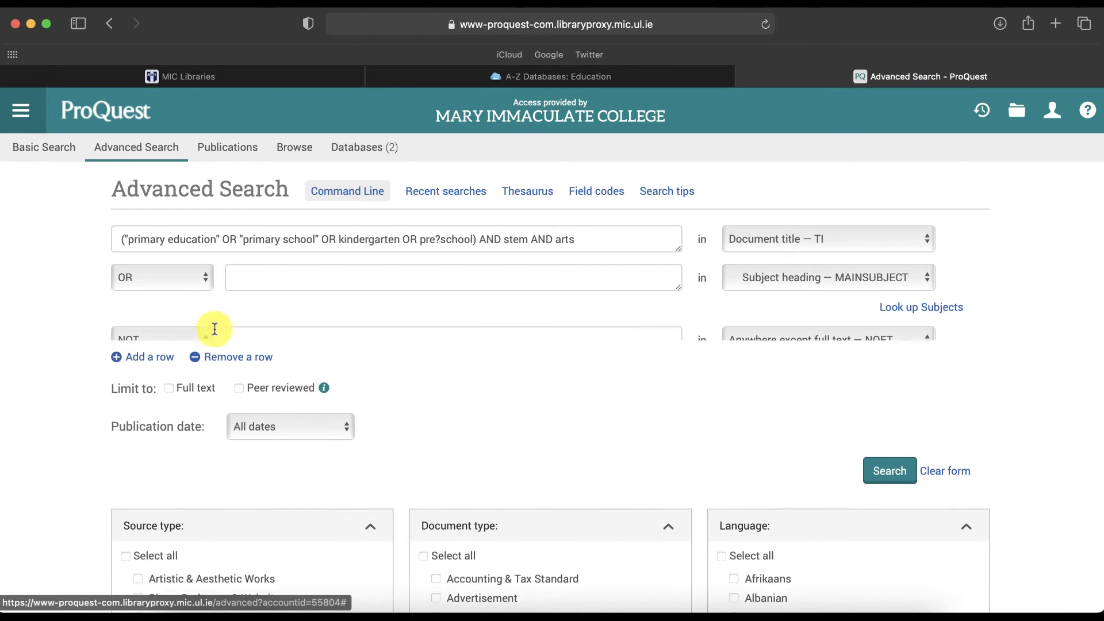
left_click(828, 339)
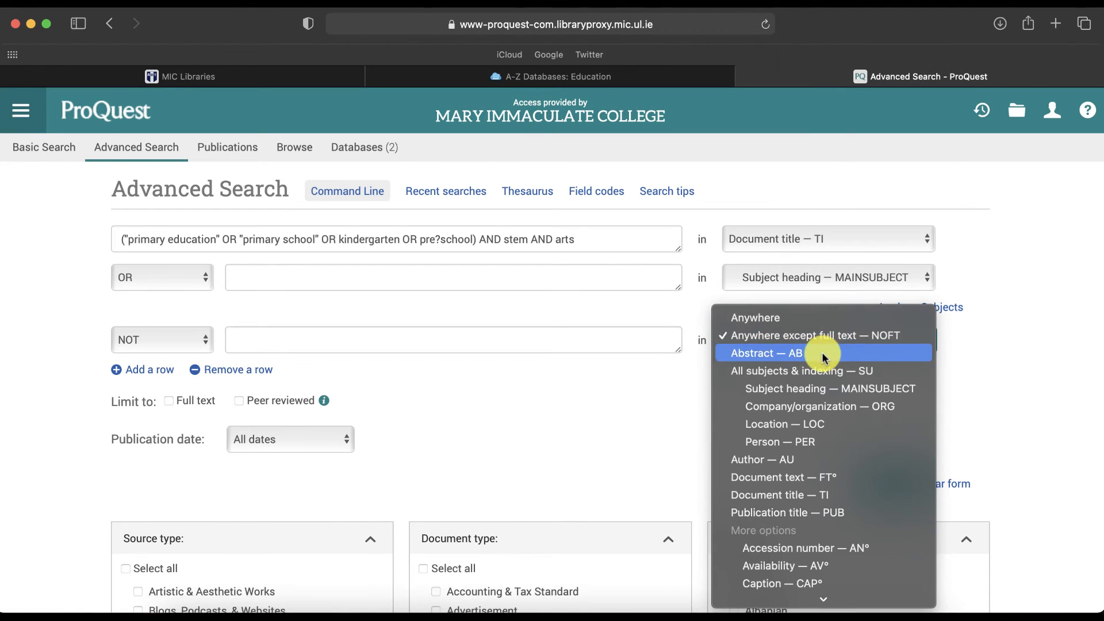
left_click(824, 355)
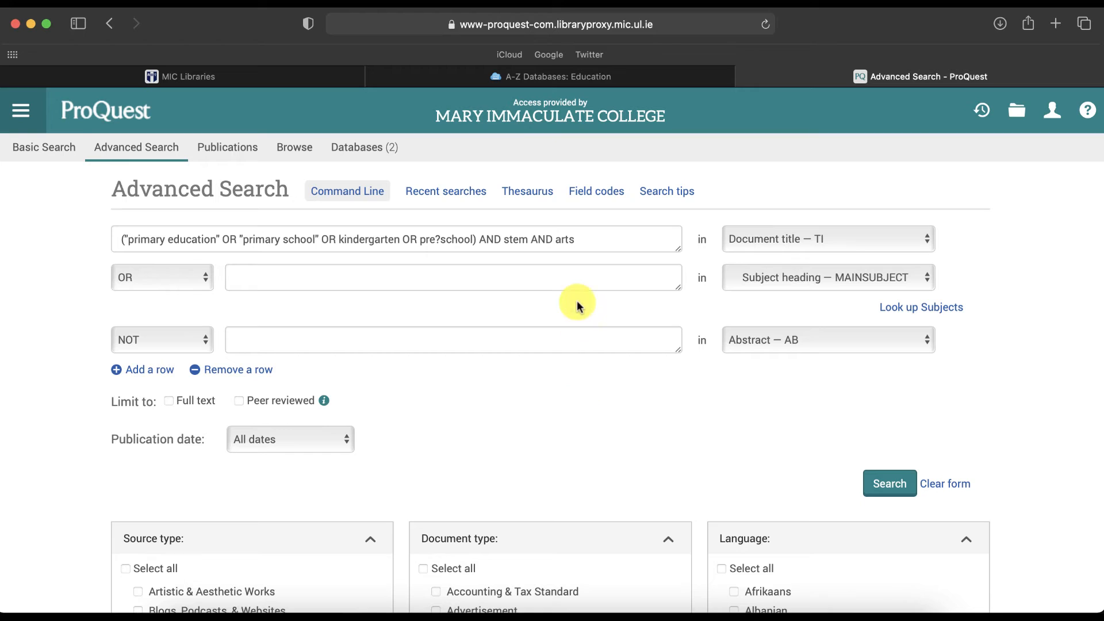
Copy the first row's entire search expression into the second row
left_click_drag(592, 240, 128, 242)
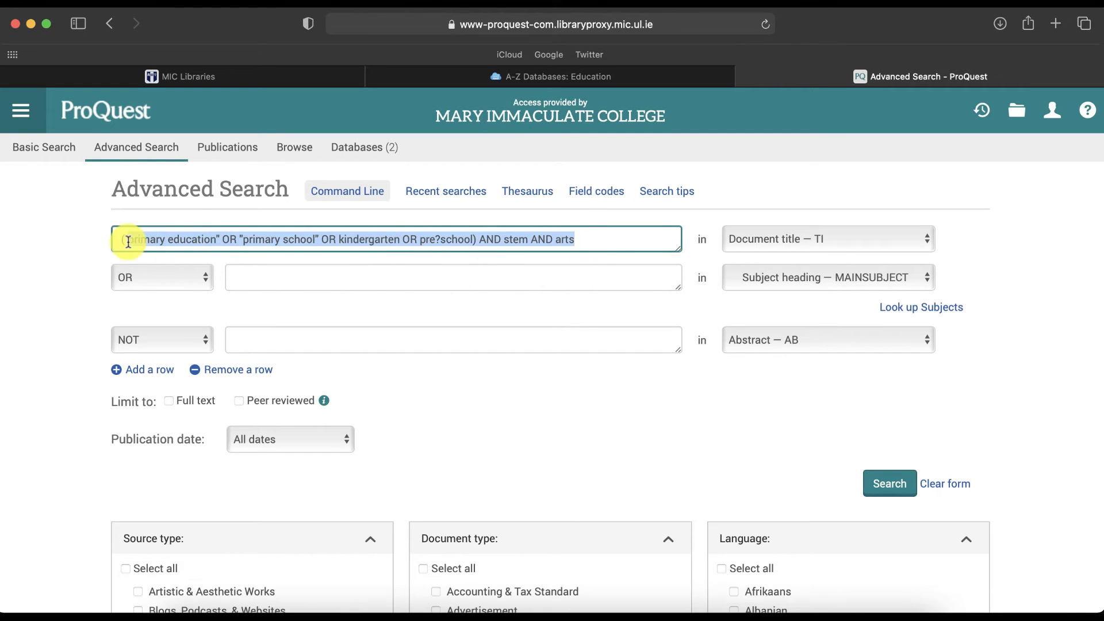
left_click(266, 277)
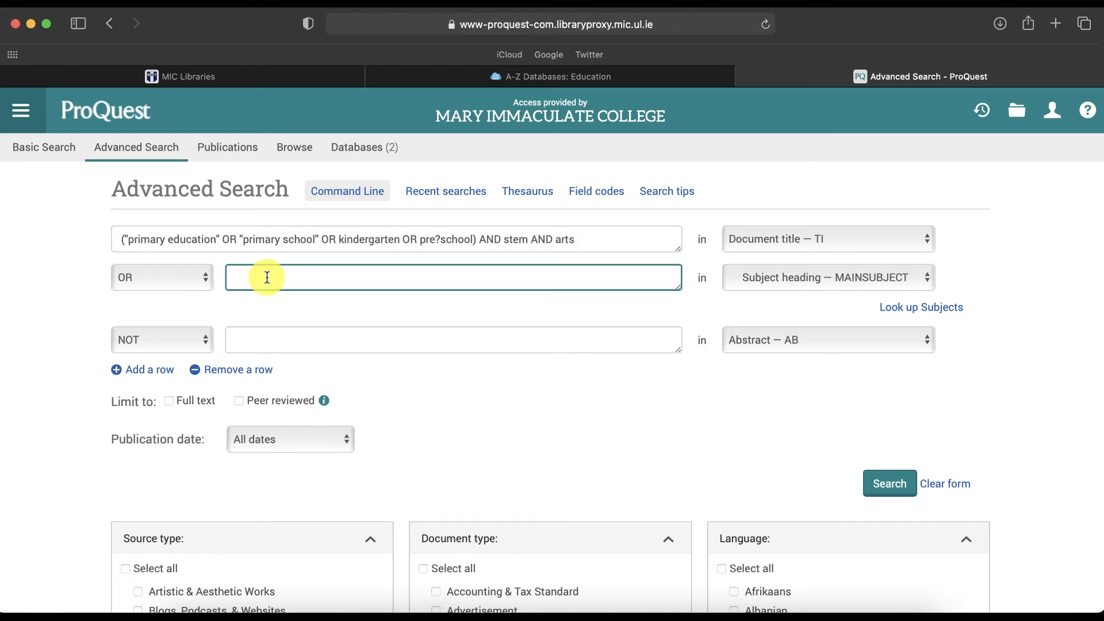
left_click(294, 242)
key("super+a")
key("super+c")
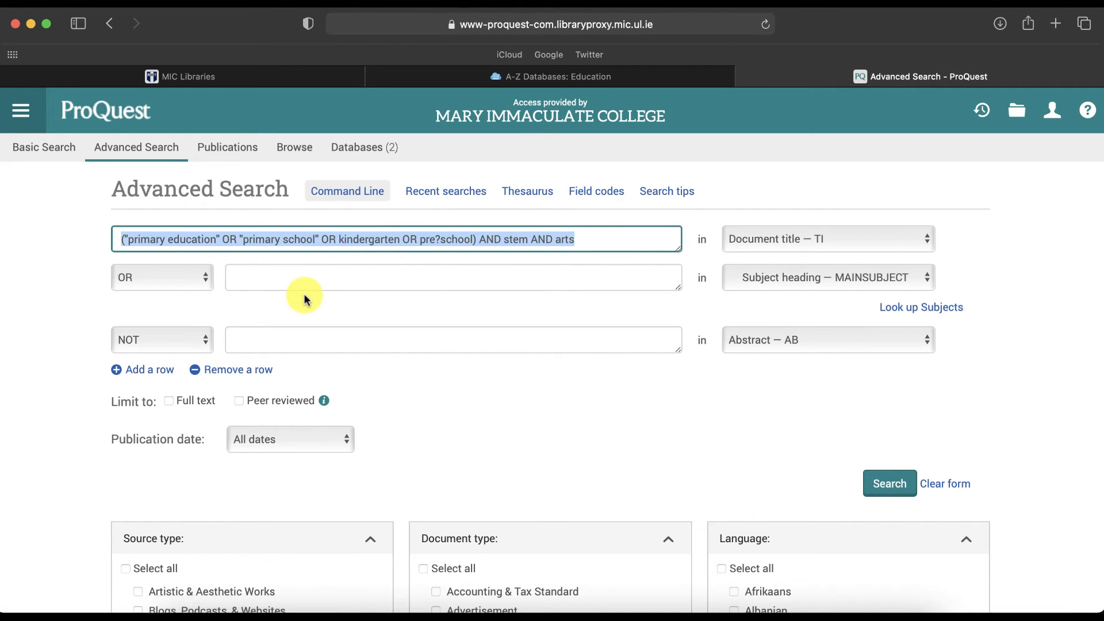
left_click(343, 279)
key("super+v")
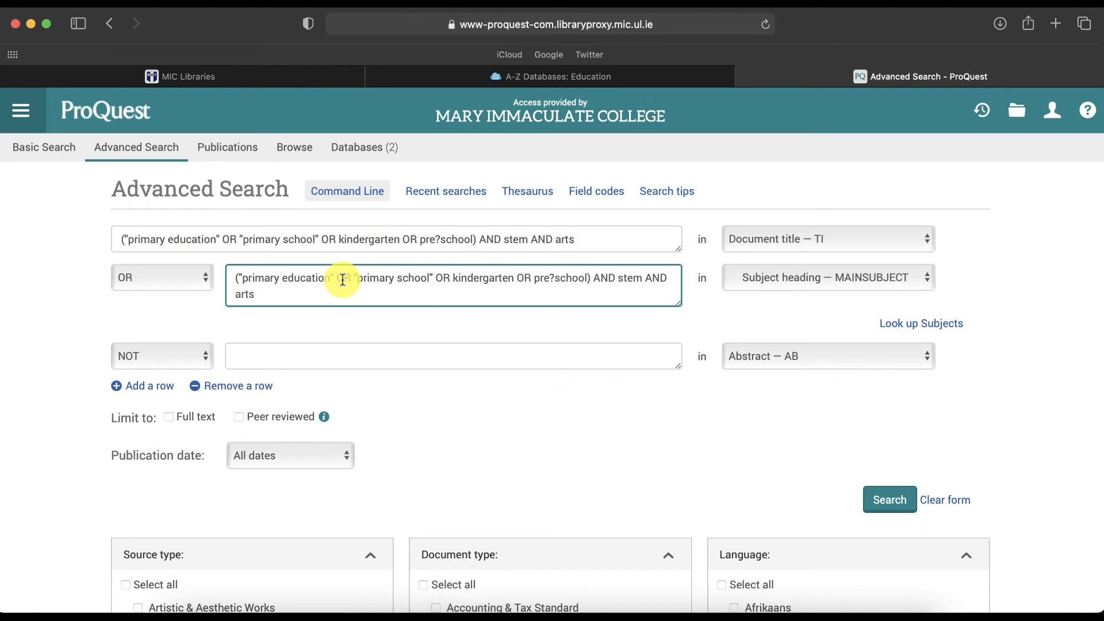
Paste the same search expression into the third row, join that row with OR and run the search
left_click(327, 344)
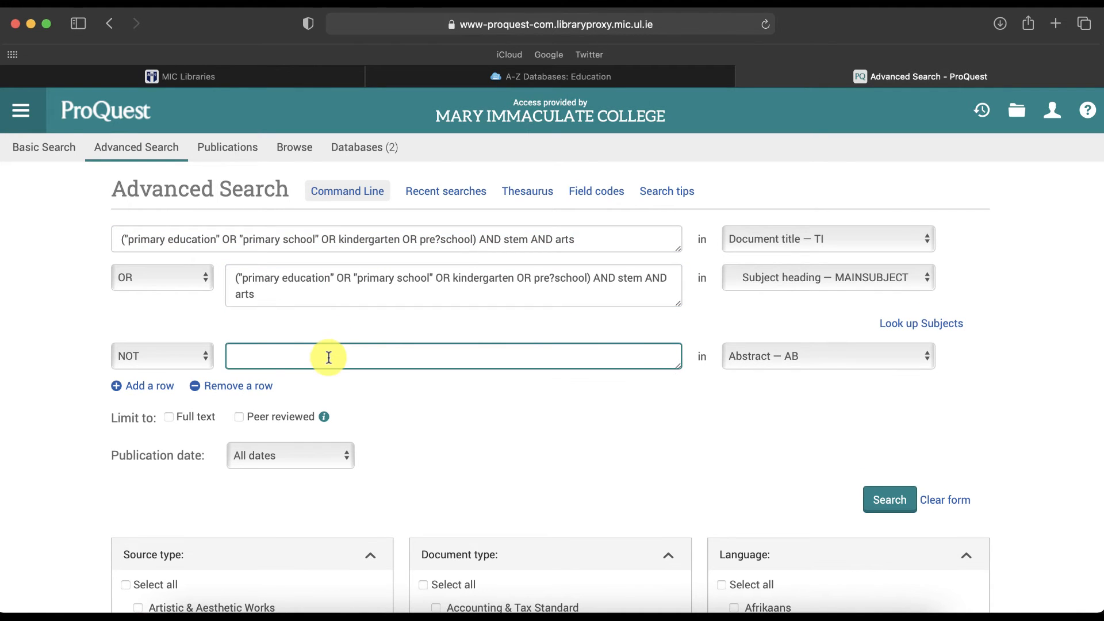
key("super+v")
left_click(165, 348)
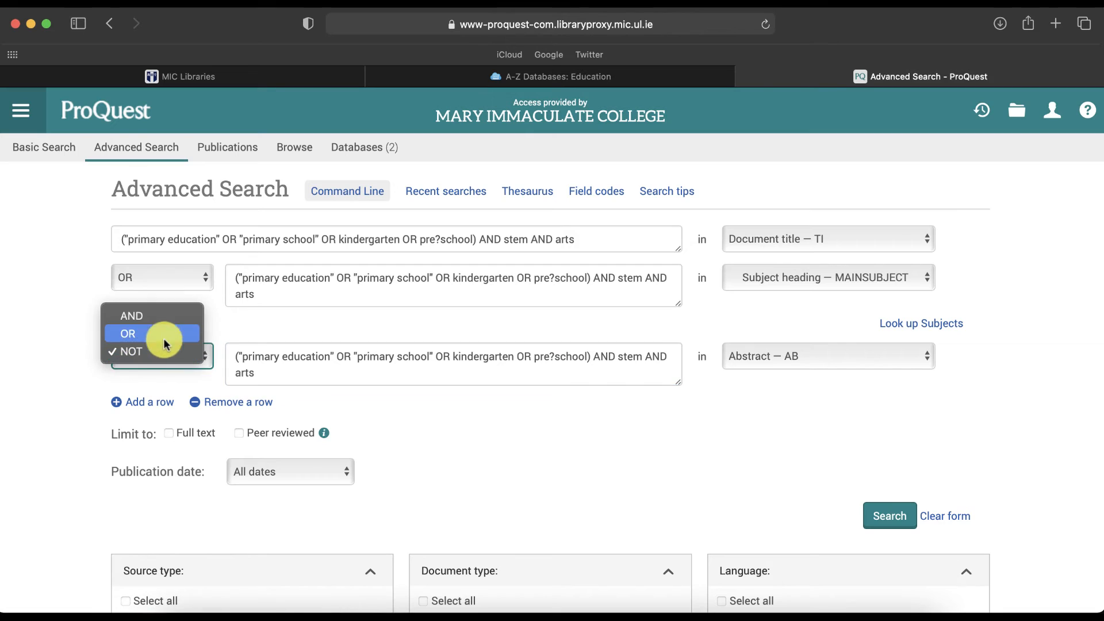
left_click(163, 337)
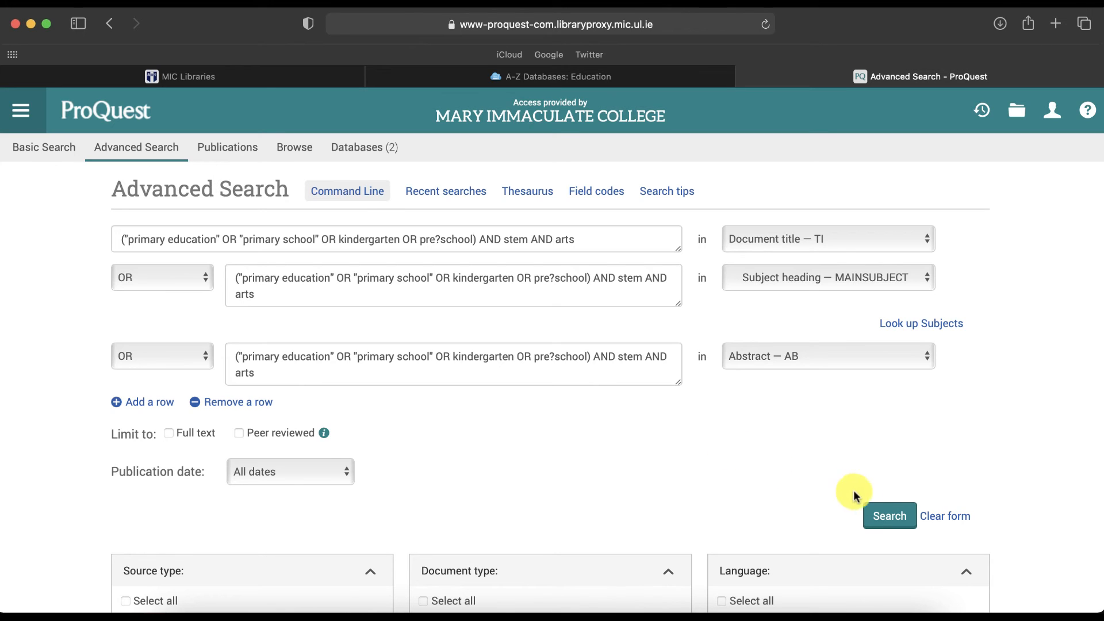
left_click(886, 514)
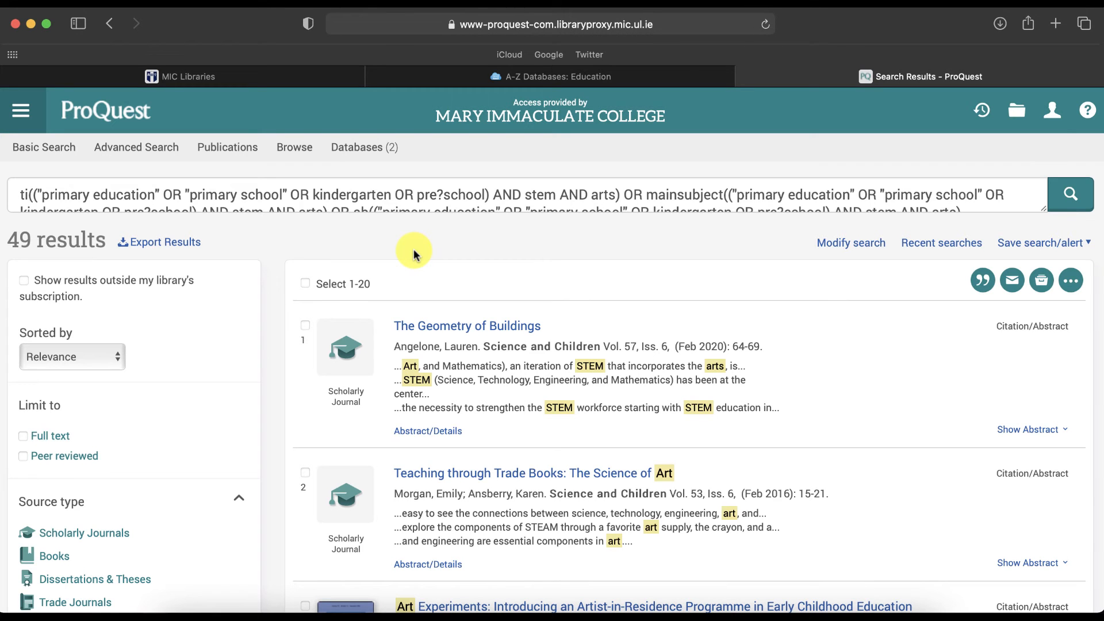
Examine the results for the stem AND arts search and the filters available for them
scroll(413, 249, "down", 3)
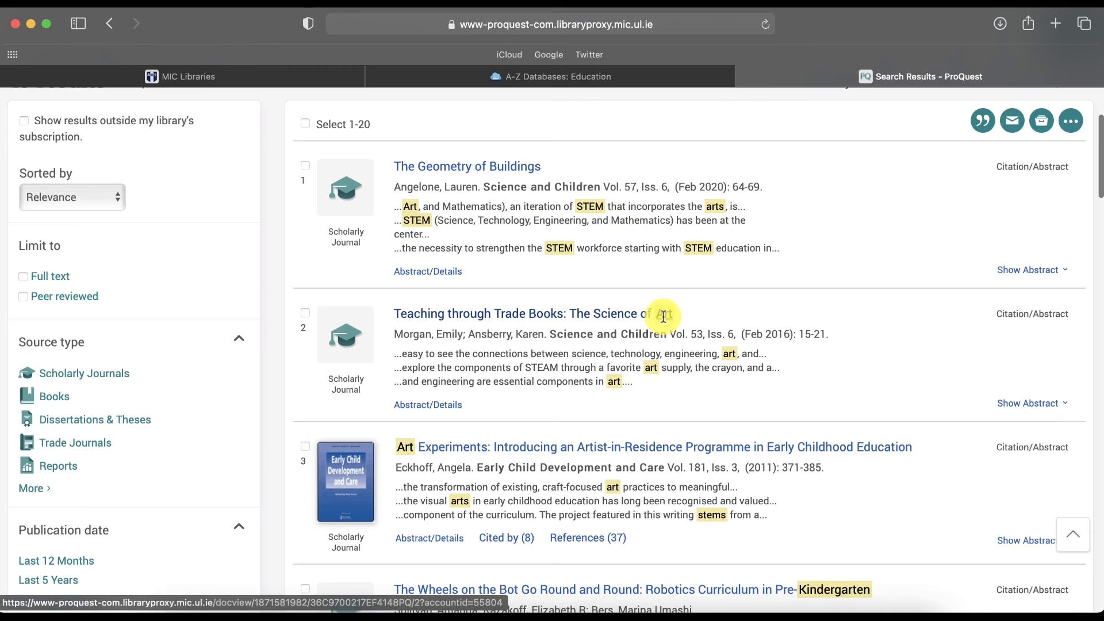
scroll(653, 348, "down", 3)
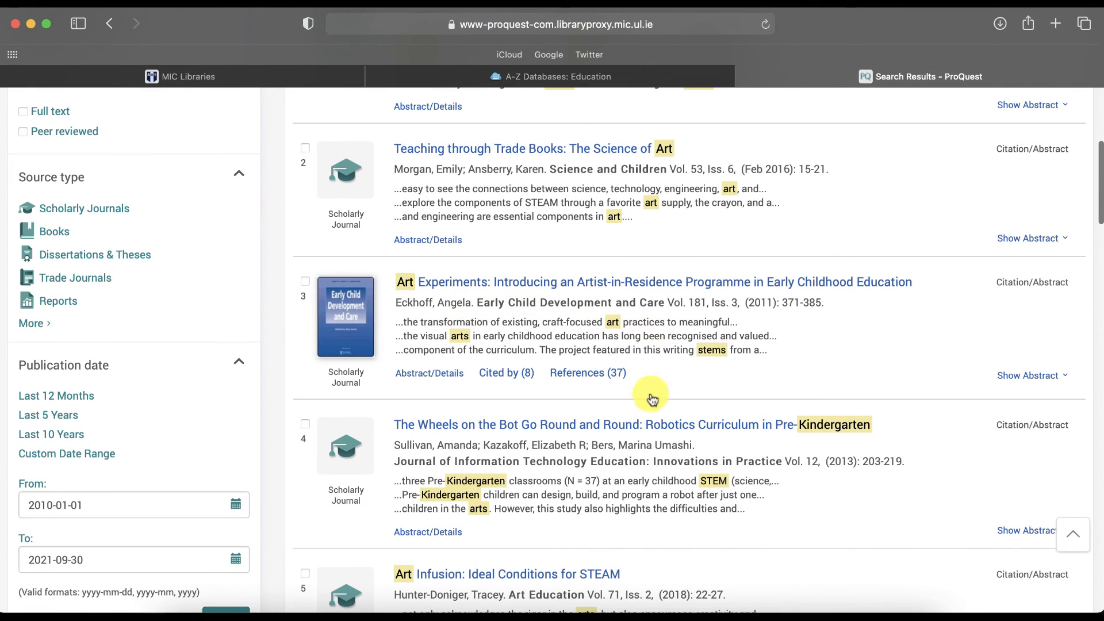
scroll(651, 394, "down", 2)
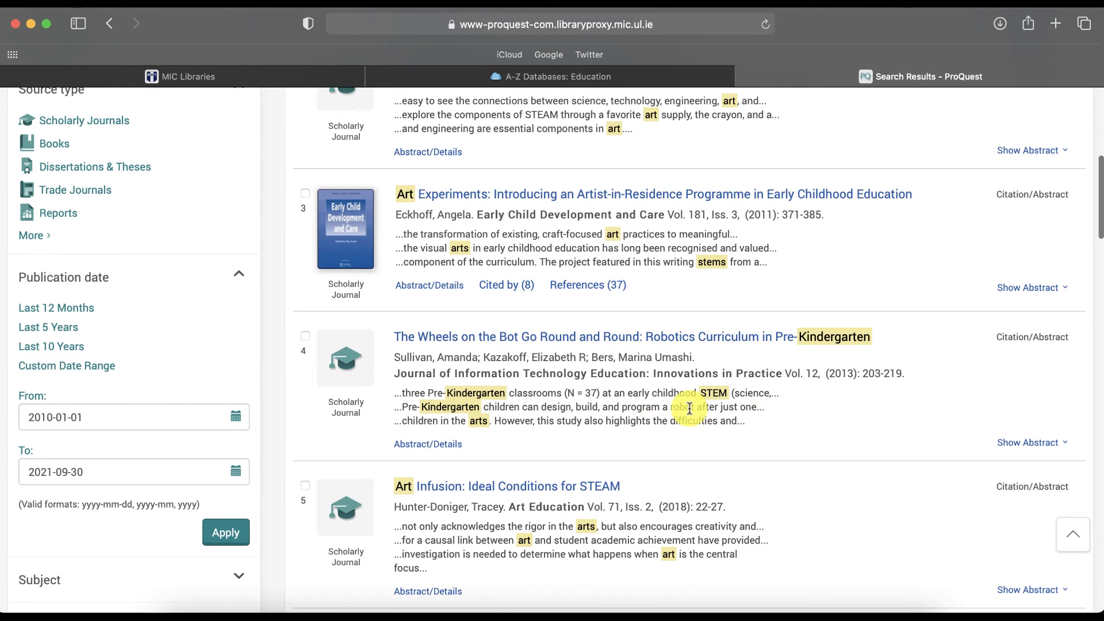
scroll(693, 437, "down", 3)
scroll(697, 411, "up", 10)
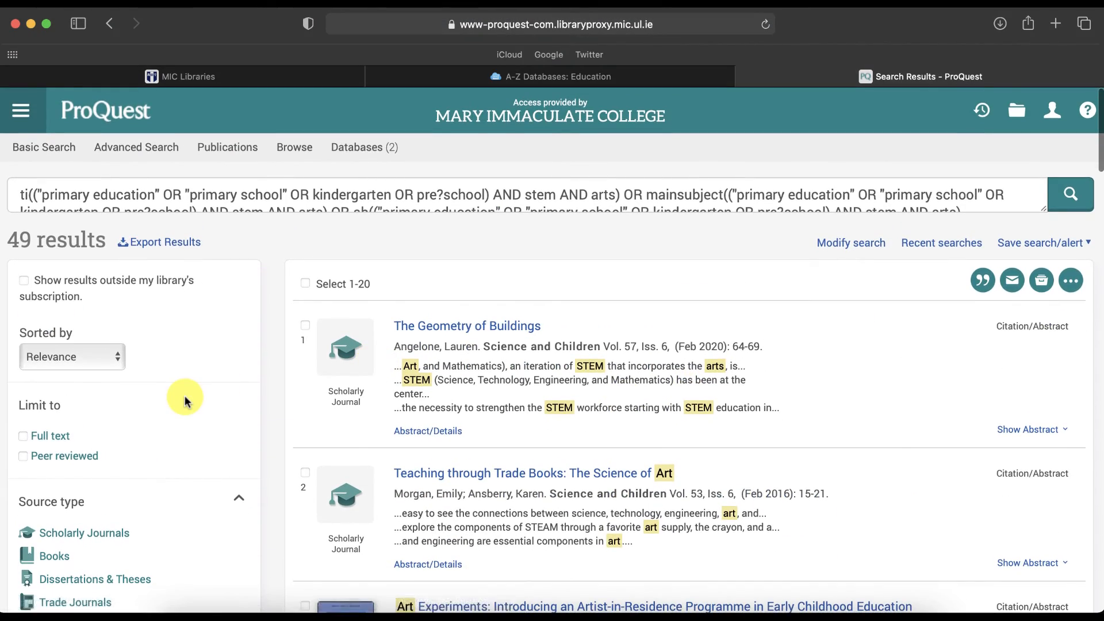
scroll(185, 400, "down", 3)
scroll(188, 379, "up", 2)
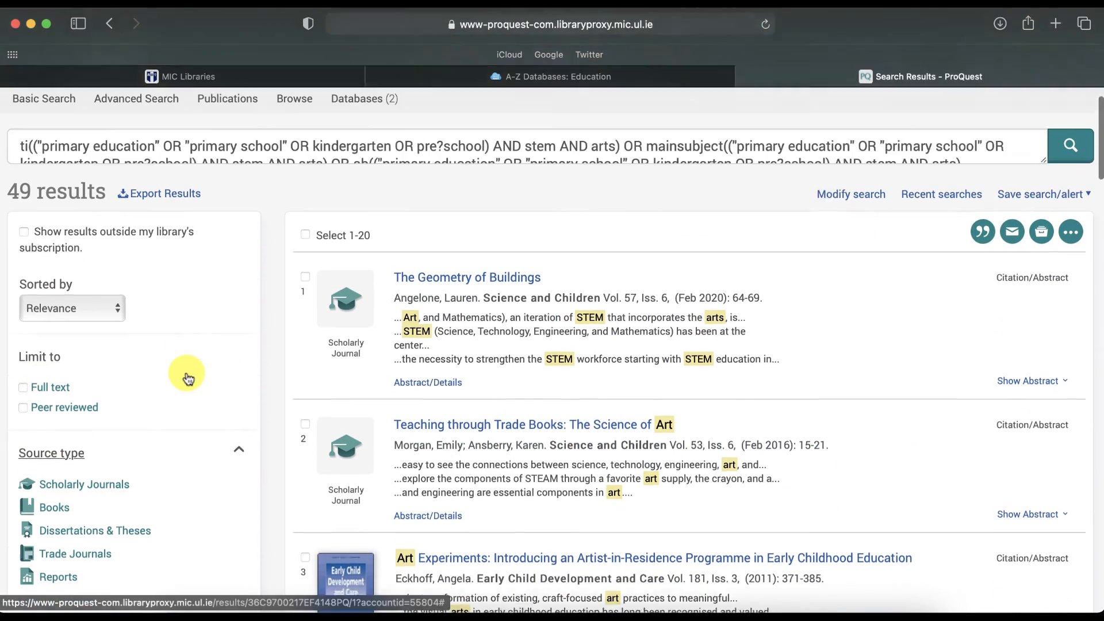
scroll(188, 378, "up", 2)
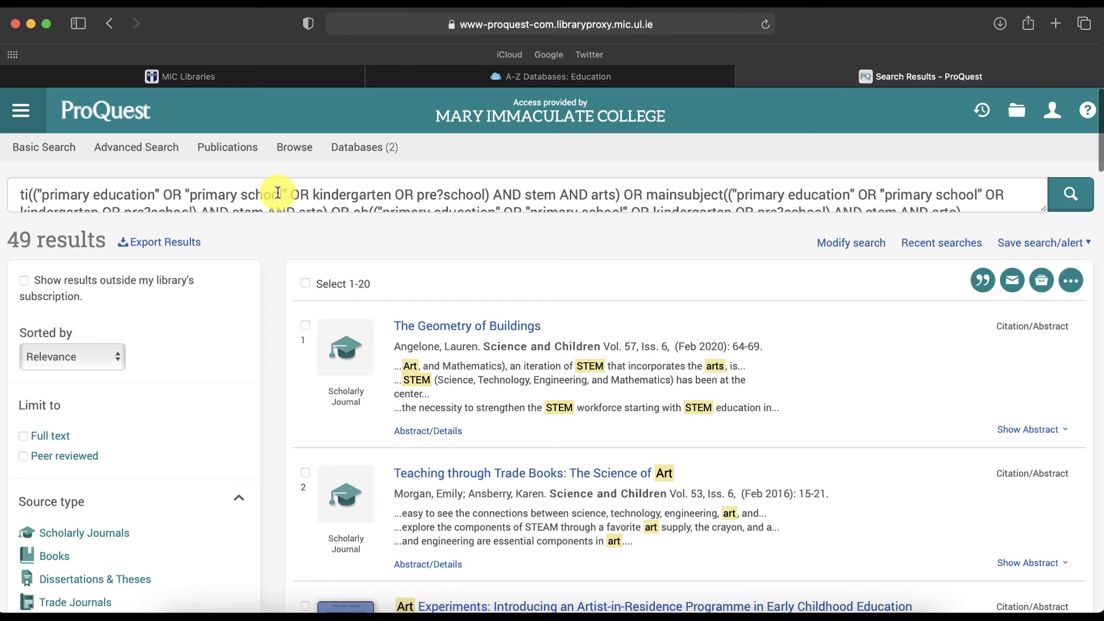
Return to the advanced search form and replace stem with technology and arts with art in the first row
left_click(151, 151)
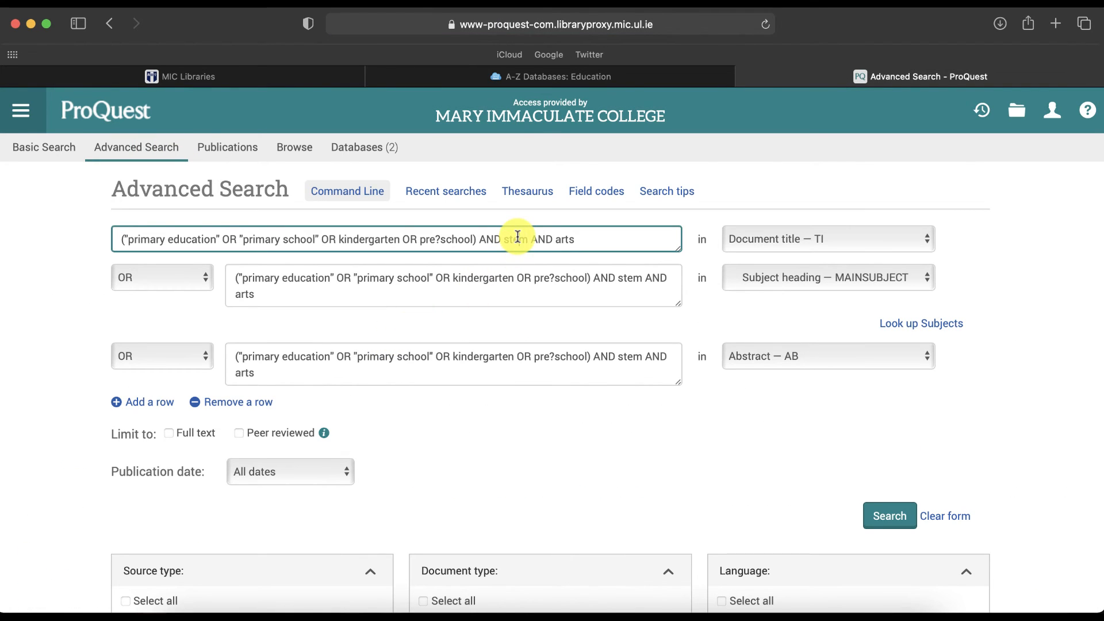
type("sc")
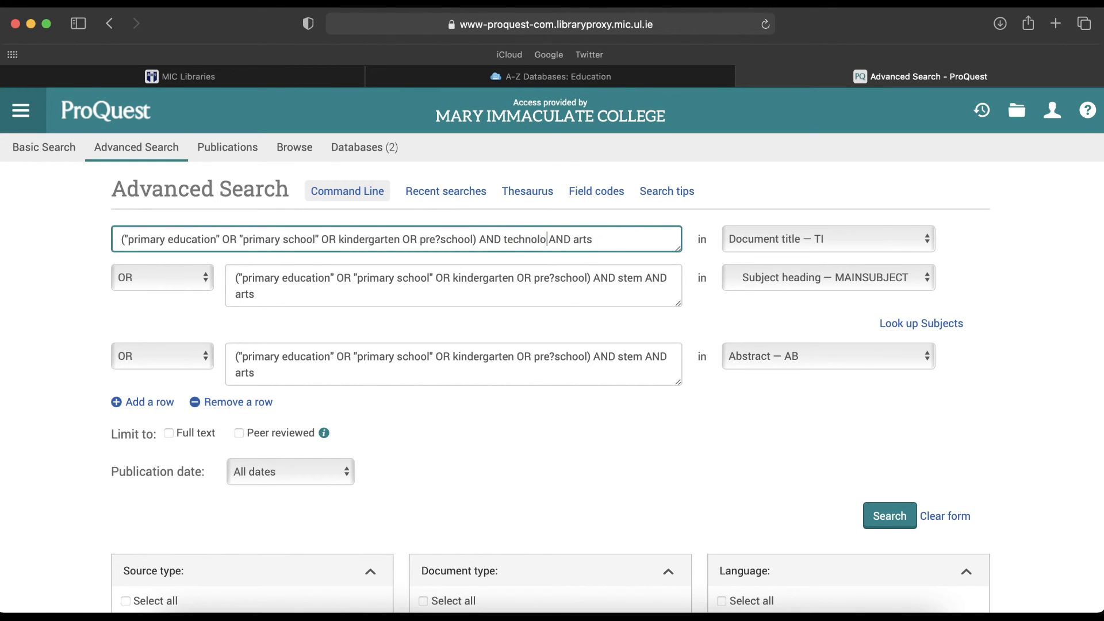
type("gy")
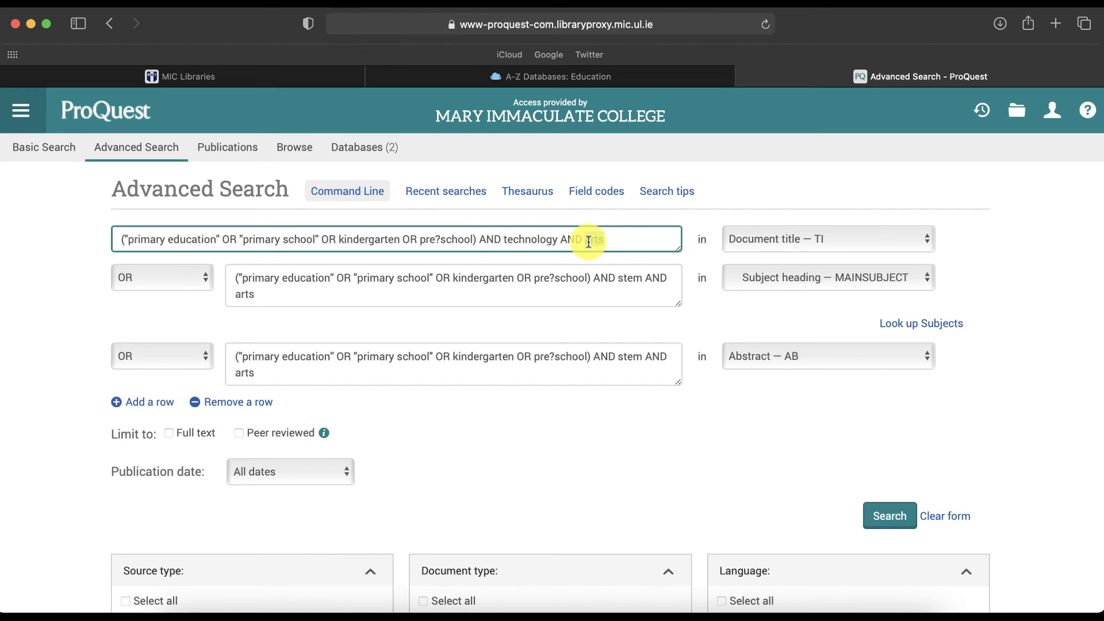
key("BackSpace")
Replace the expressions in the second and third rows with a copy of the first row's technology AND art expression
left_click(628, 280)
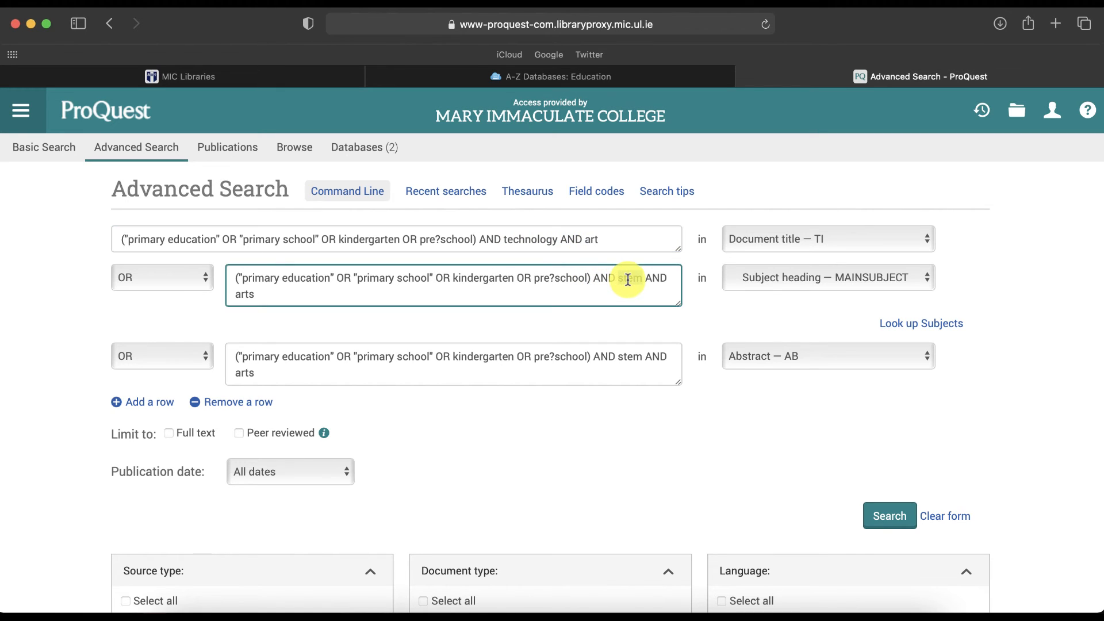
double_click(628, 280)
triple_click(549, 240)
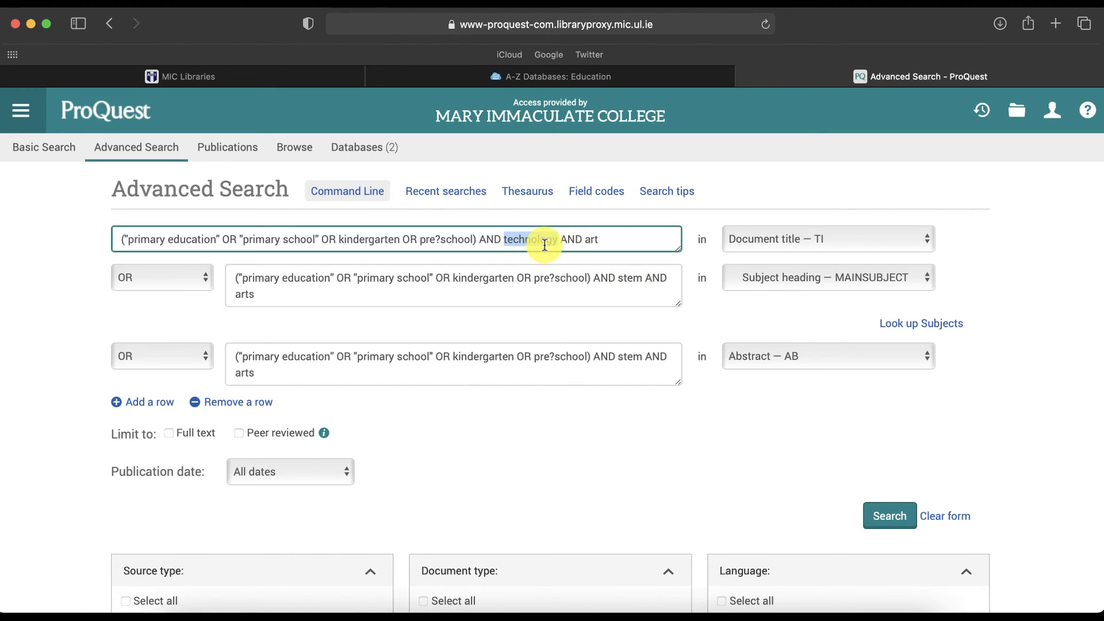
key("super+c")
triple_click(499, 266)
key("super+v")
double_click(368, 361)
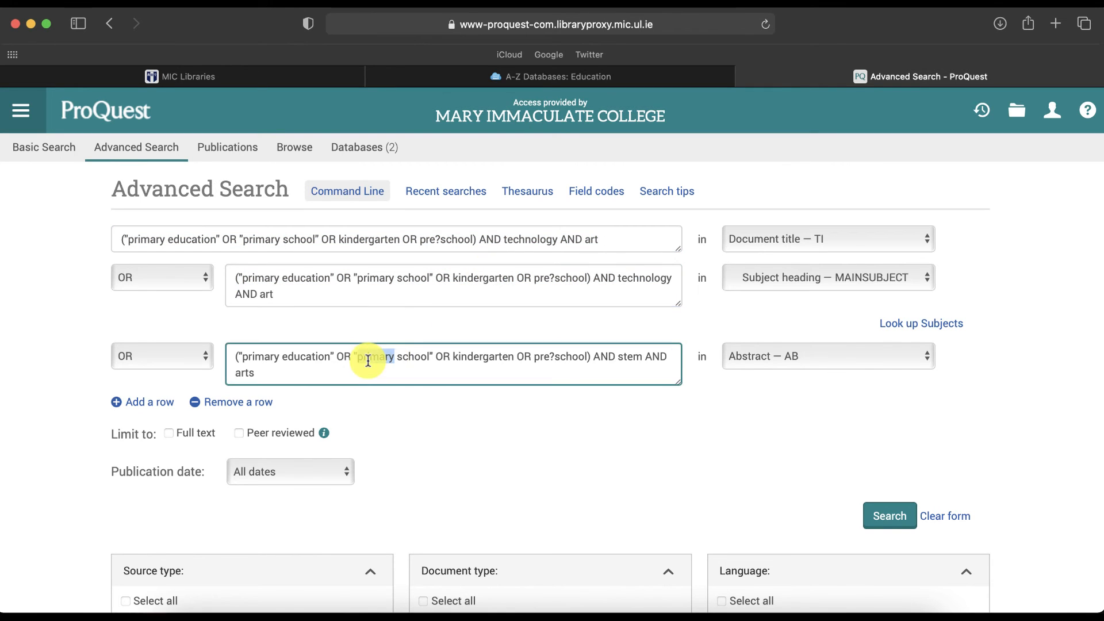
triple_click(368, 361)
key("super+v")
left_click(407, 405)
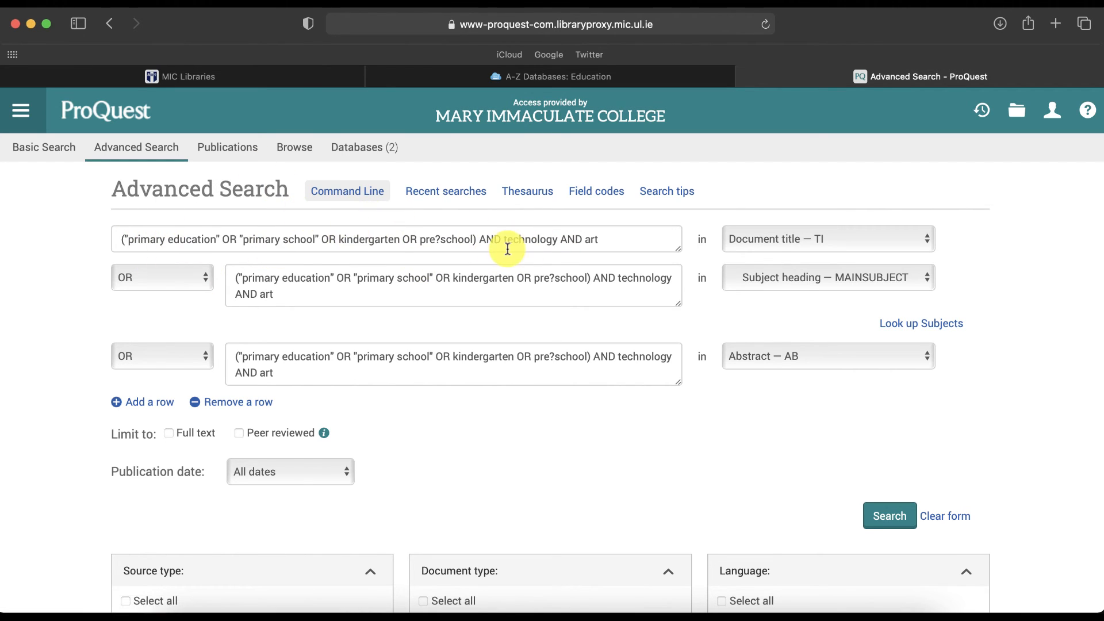
Run the technology AND art search and limit the results to full text
left_click(889, 516)
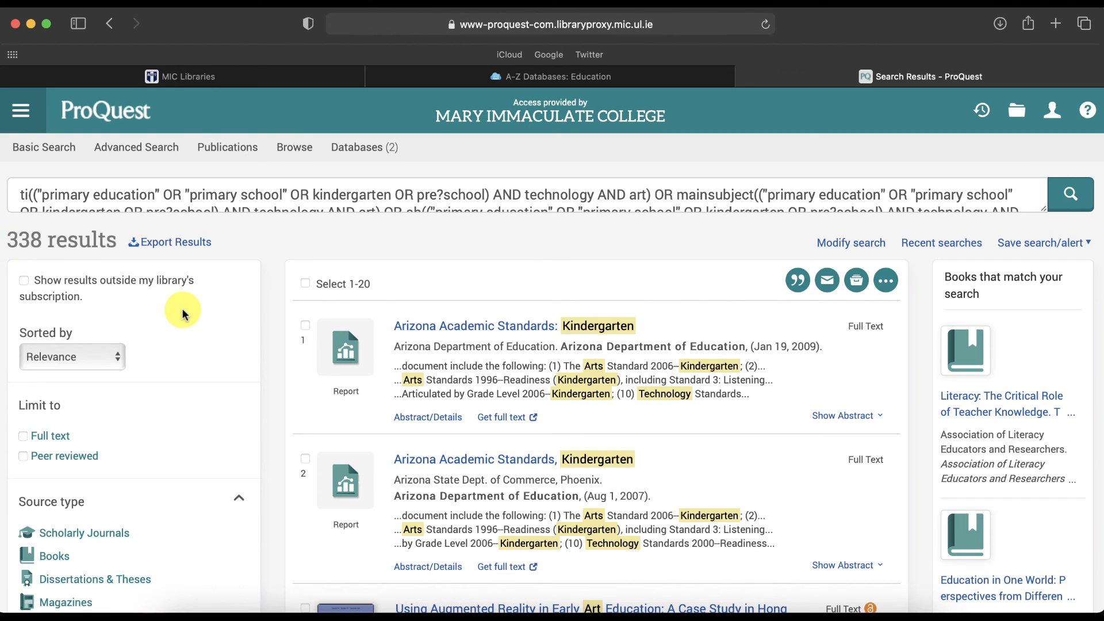
scroll(180, 308, "down", 3)
left_click(23, 312)
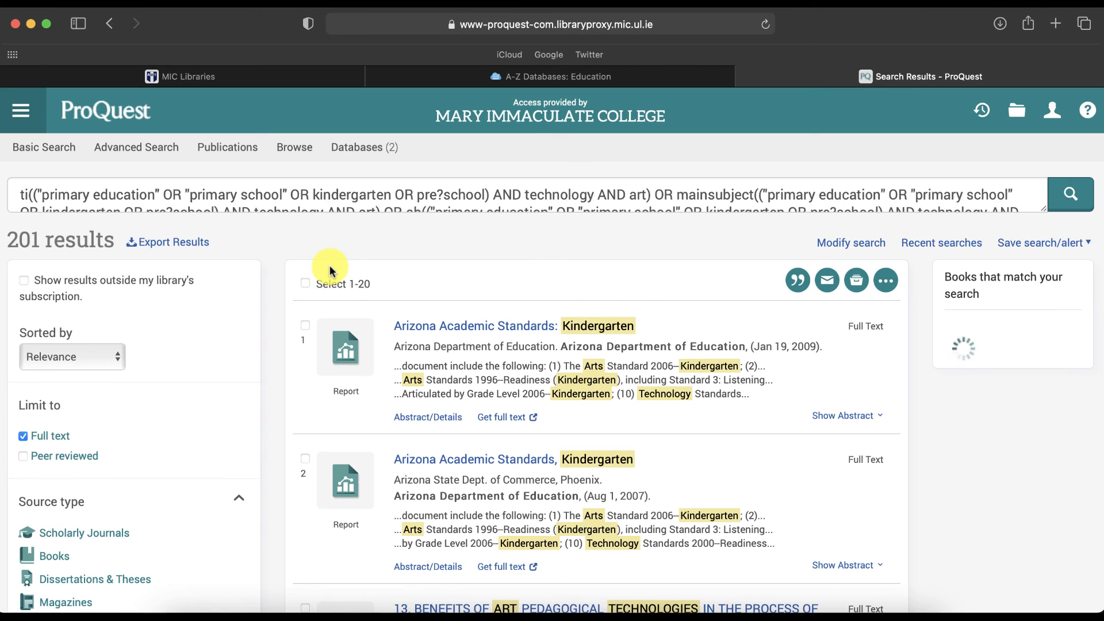
Filter the results by source type to include Scholarly Journals, Dissertations & Theses, and Conference Papers & Proceedings
scroll(330, 269, "down", 5)
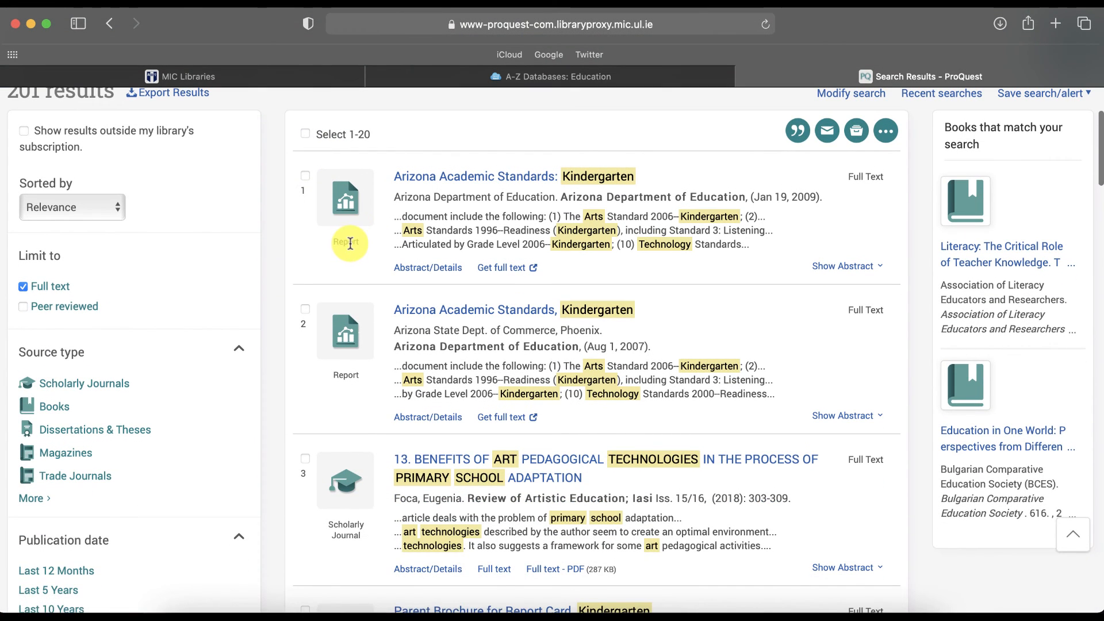
scroll(205, 284, "down", 6)
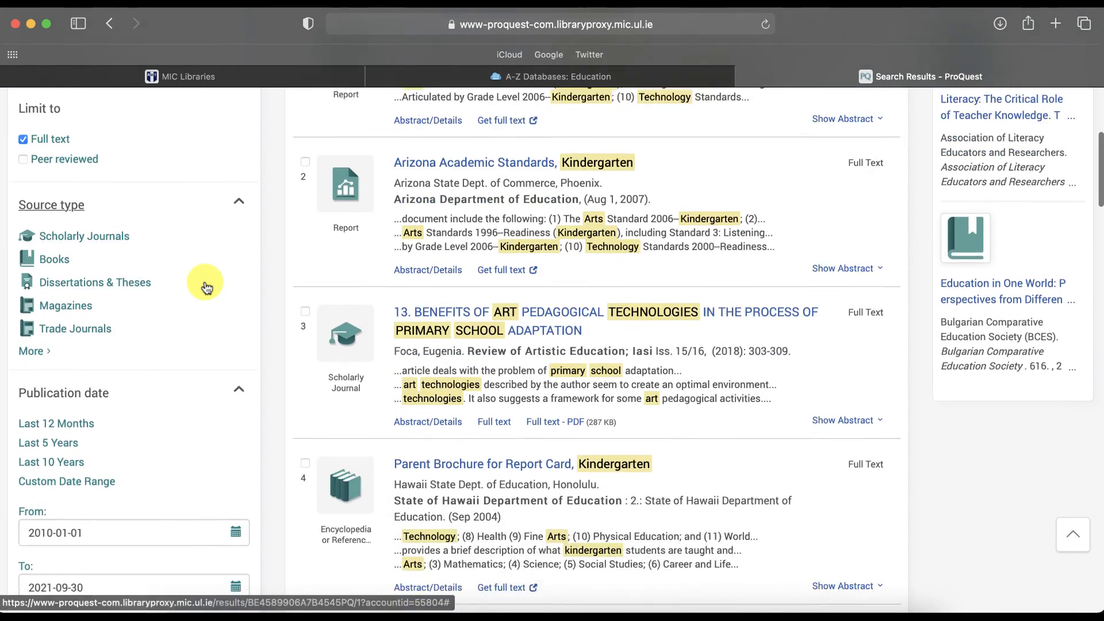
left_click(37, 321)
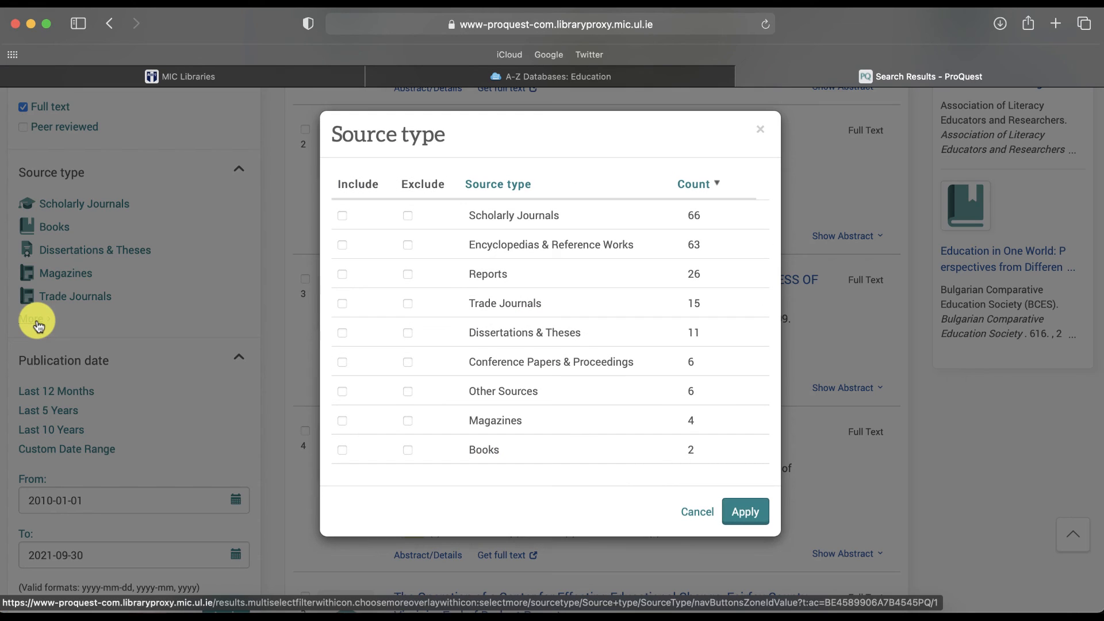
left_click(342, 218)
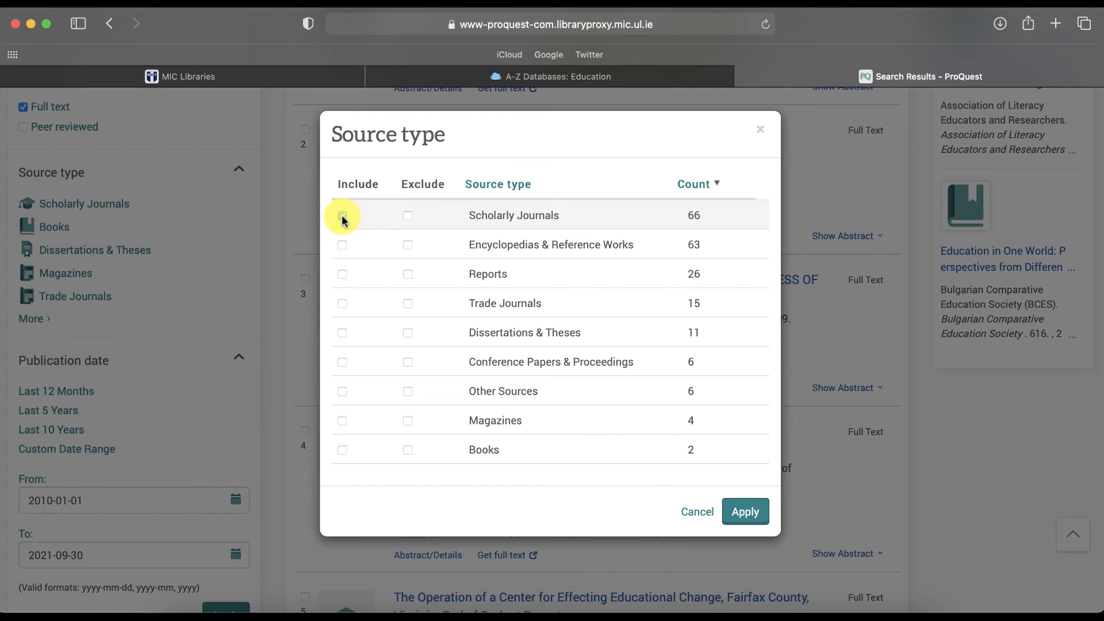
left_click(342, 335)
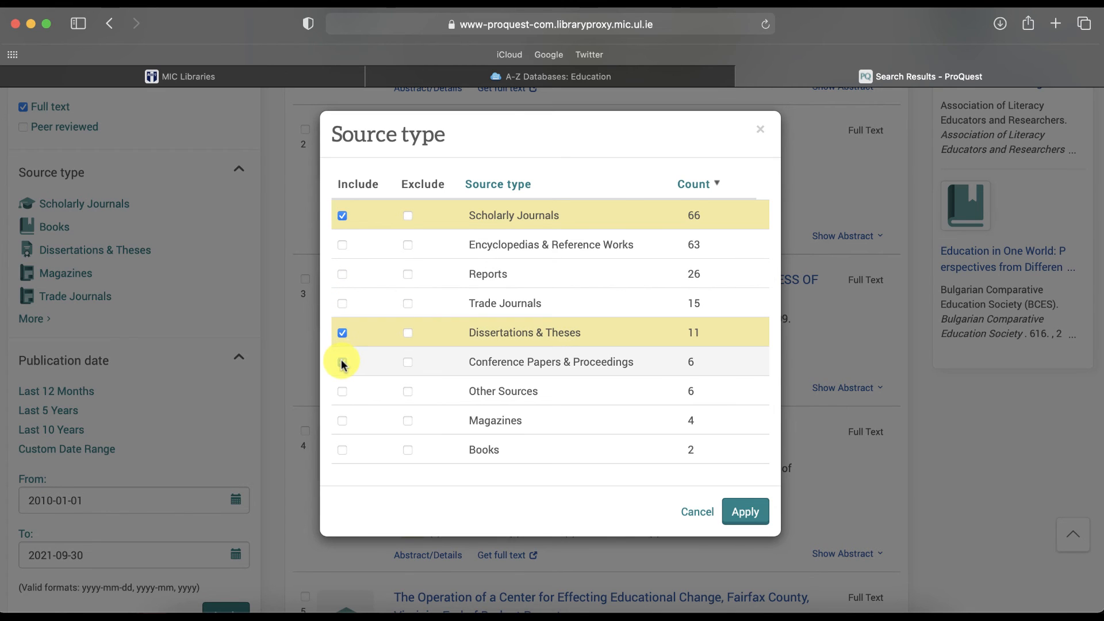
left_click(342, 361)
left_click(744, 511)
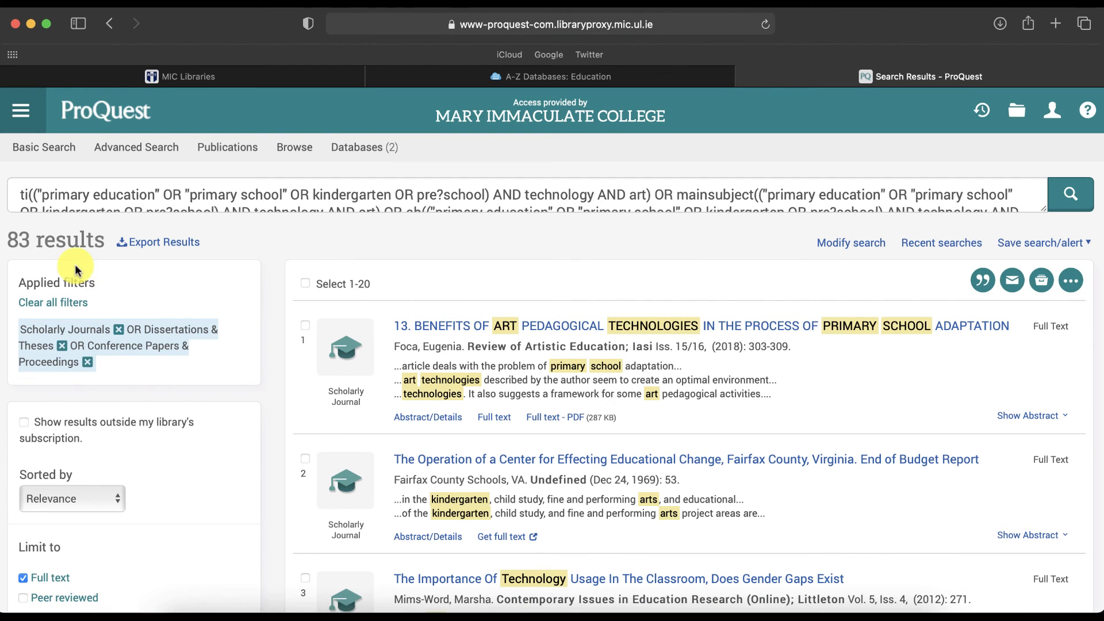
Filter the results by language to English
scroll(223, 393, "down", 5)
scroll(223, 392, "down", 5)
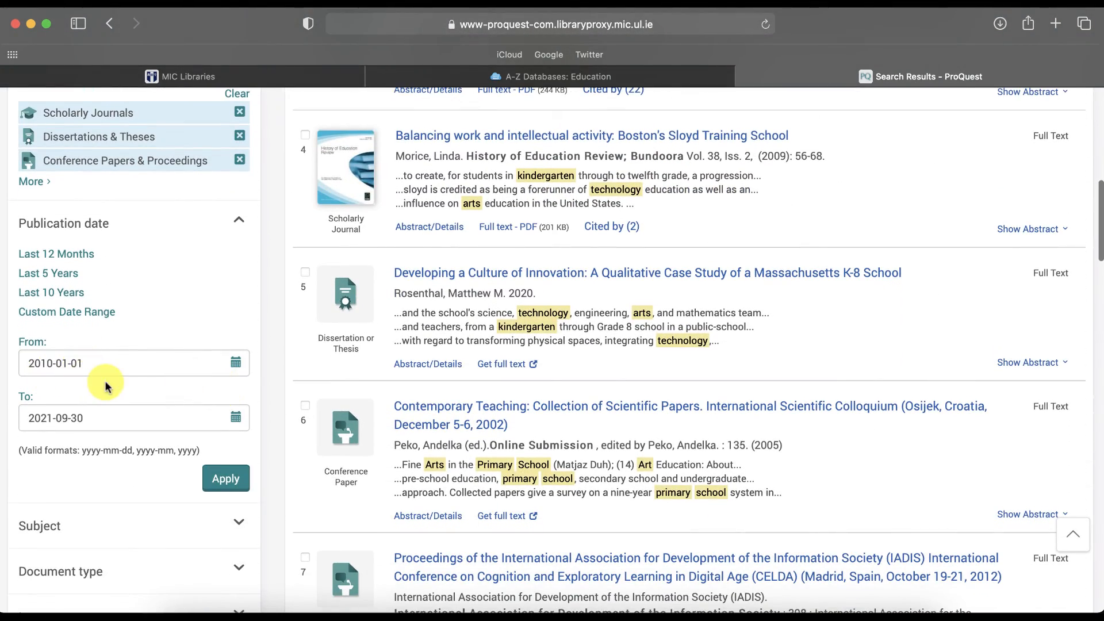
scroll(106, 382, "down", 5)
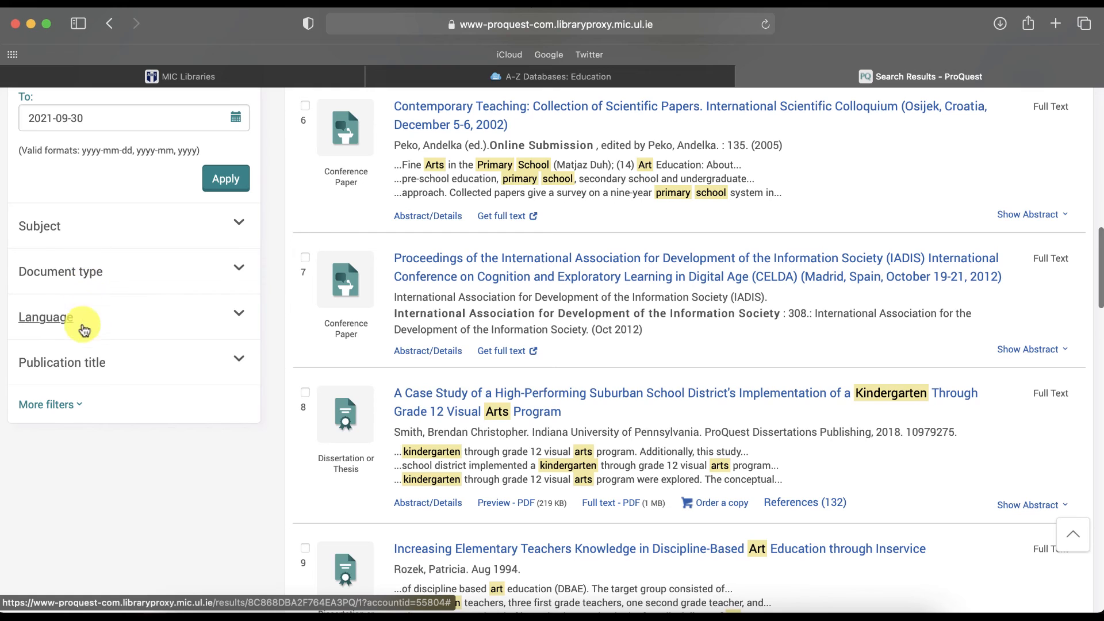
left_click(85, 325)
left_click(63, 344)
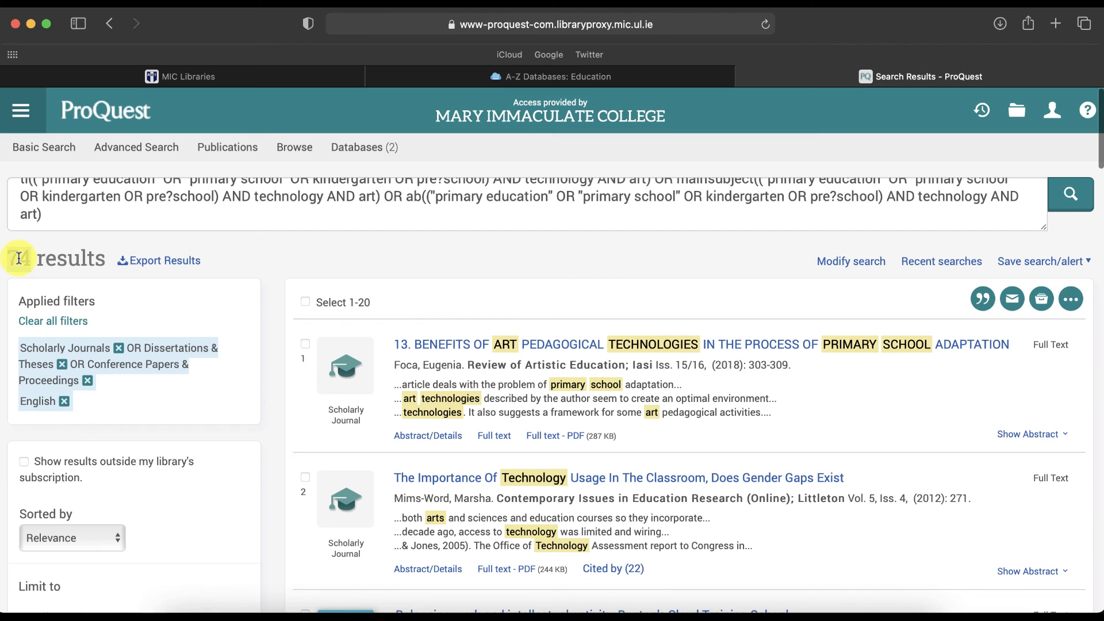
left_click(236, 246)
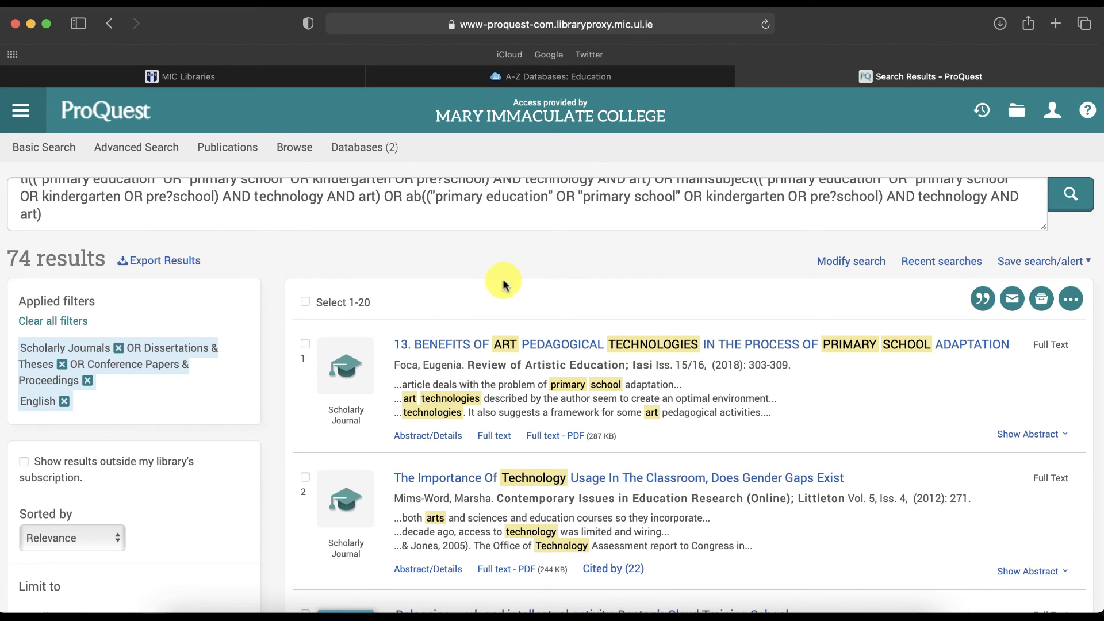
Reopen the advanced search form, switch to the Systematic Reviews document in Word and highlight the early years, primary and secondary population term groups one by one
left_click(147, 155)
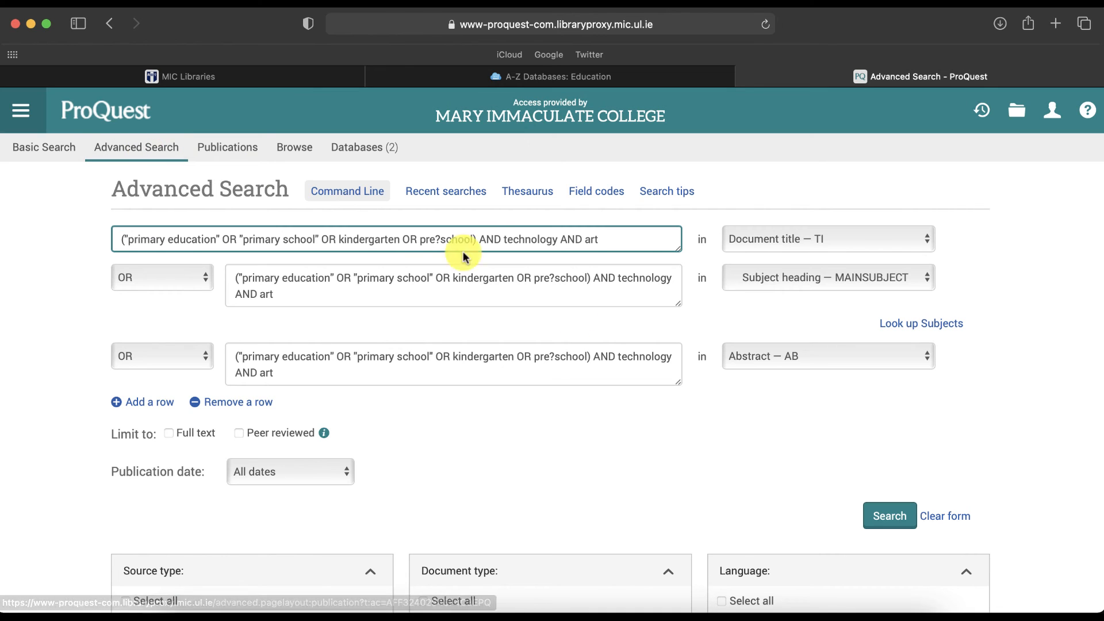
left_click(786, 616)
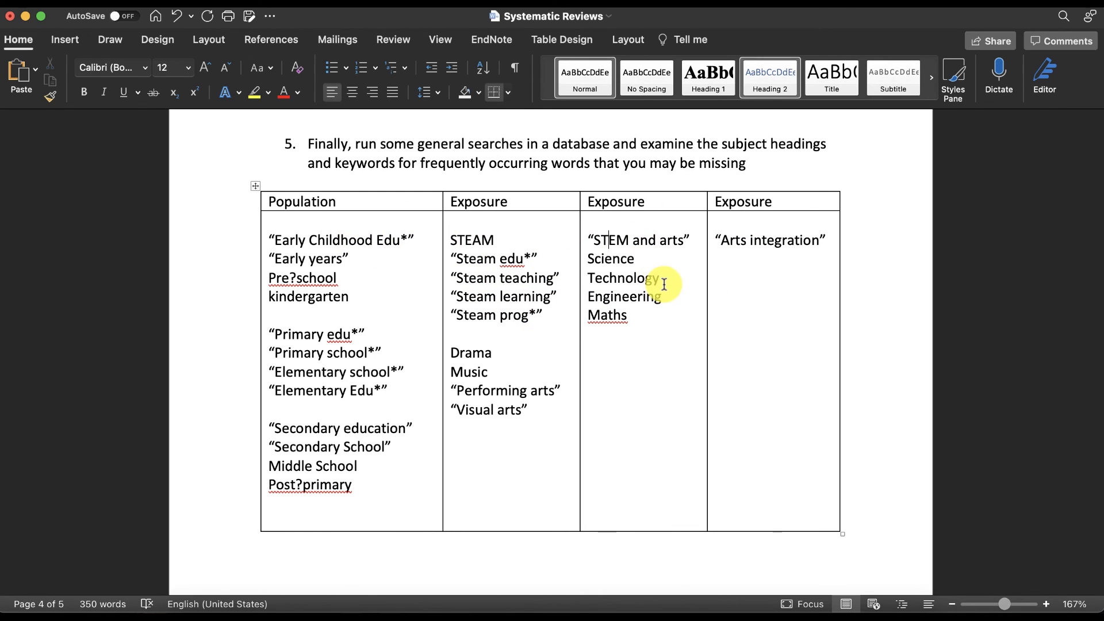
left_click_drag(352, 299, 264, 240)
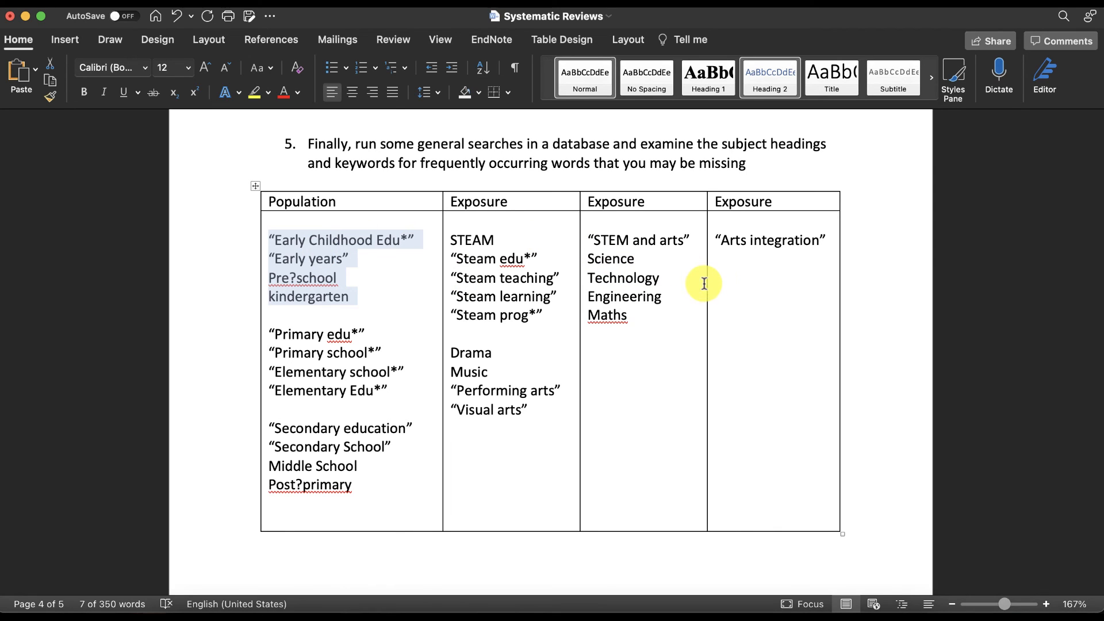
left_click(396, 384)
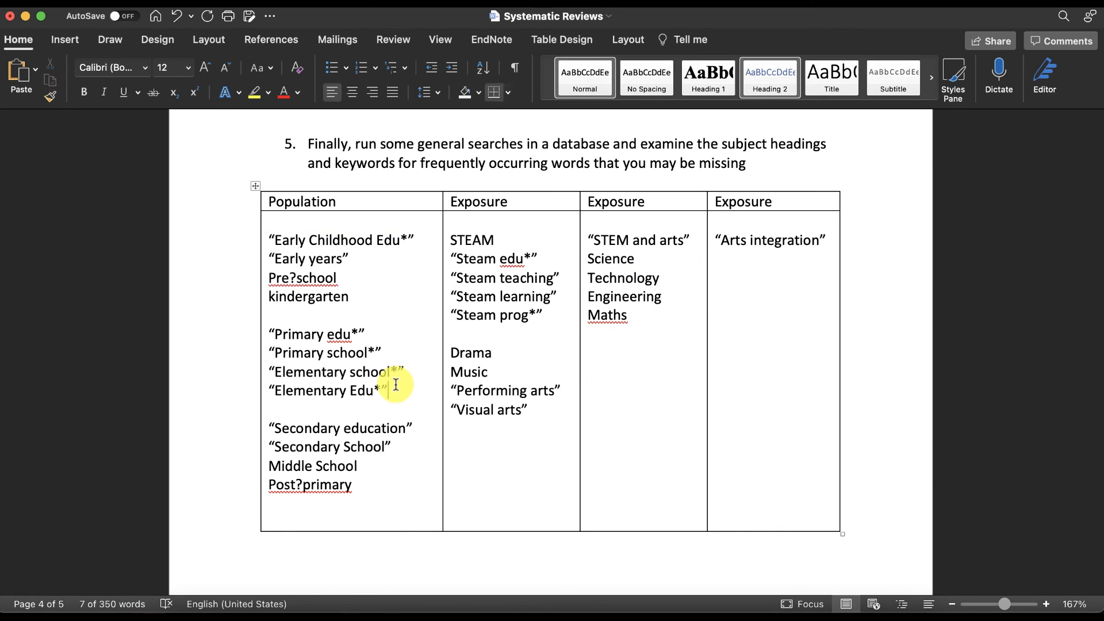
left_click_drag(395, 384, 269, 333)
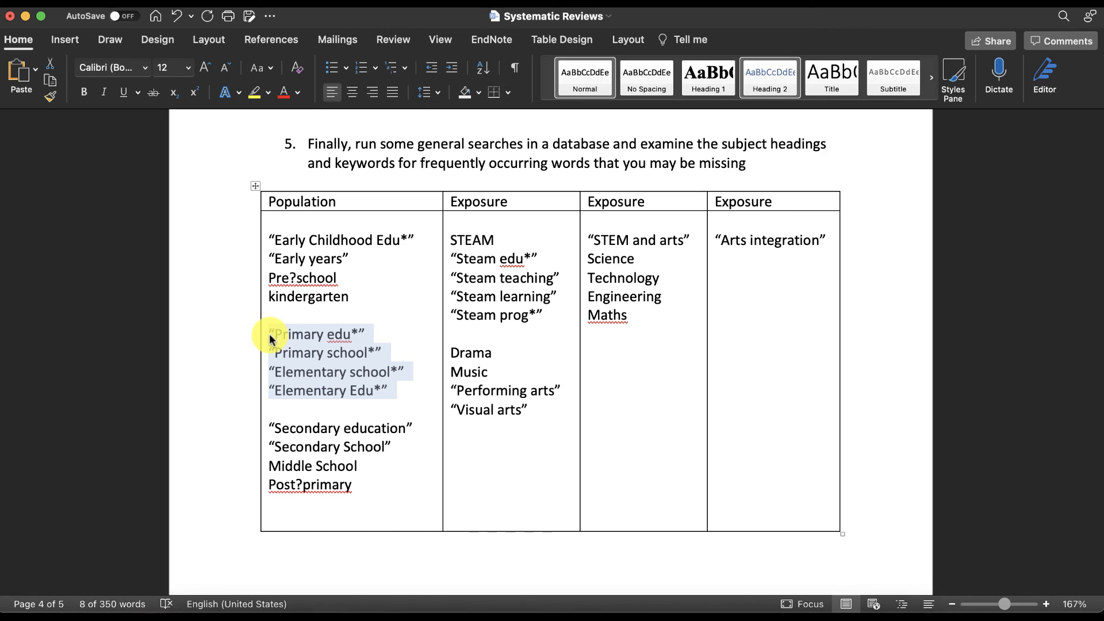
left_click(363, 486)
left_click_drag(364, 486, 268, 426)
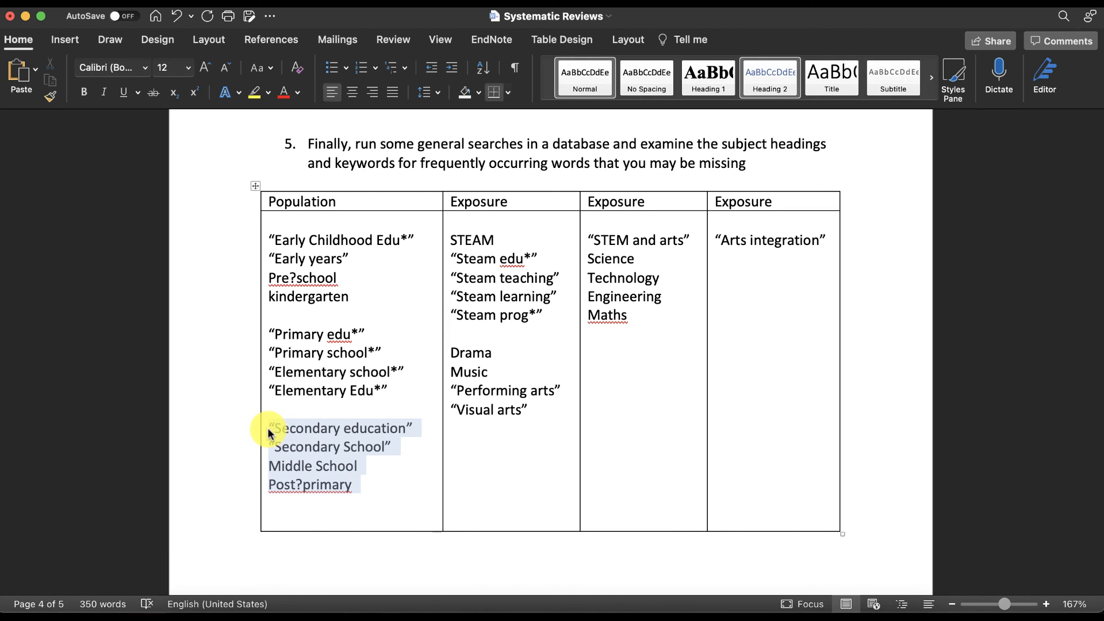
Switch back to ProQuest's advanced search in Safari and review the Boolean operator choices for the second search row, keeping OR
left_click(886, 283)
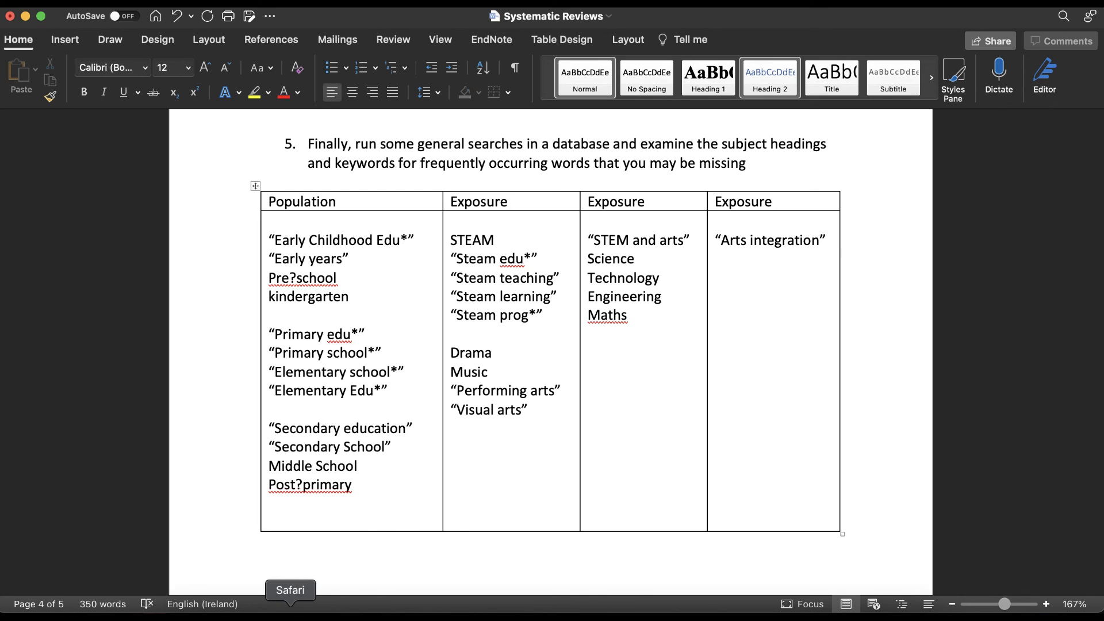
left_click(291, 611)
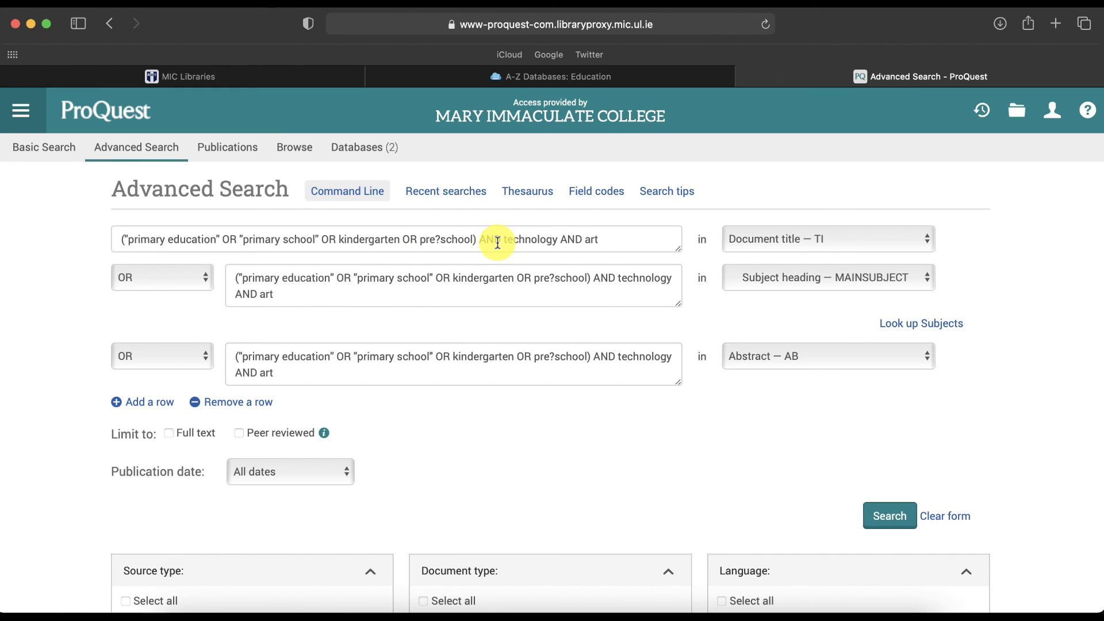
left_click(407, 240)
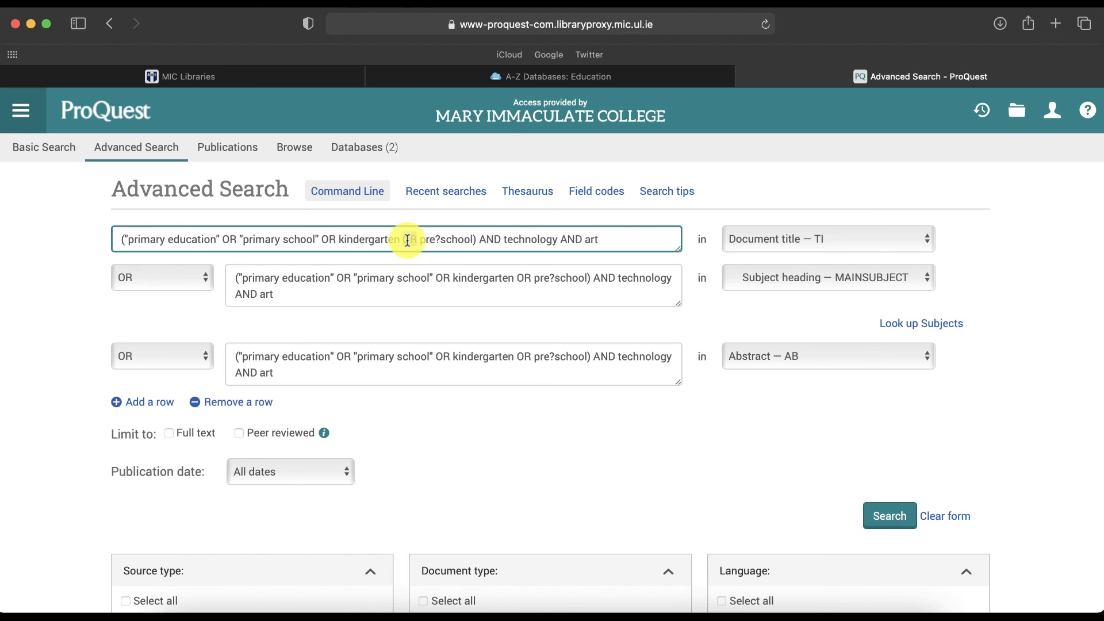
left_click(161, 278)
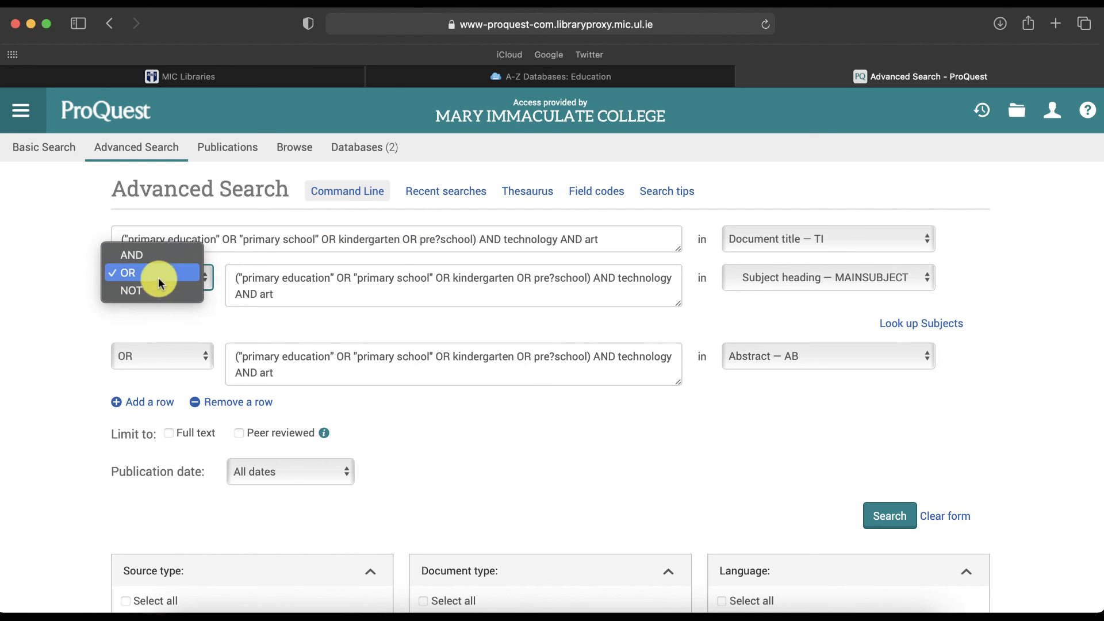
left_click(165, 277)
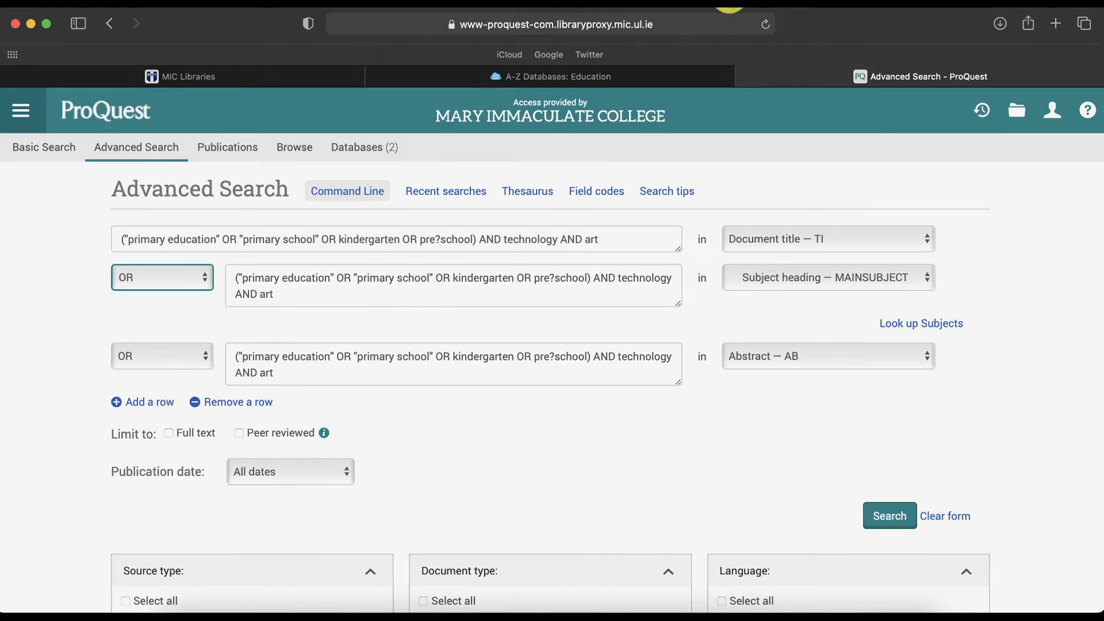
left_click(734, 12)
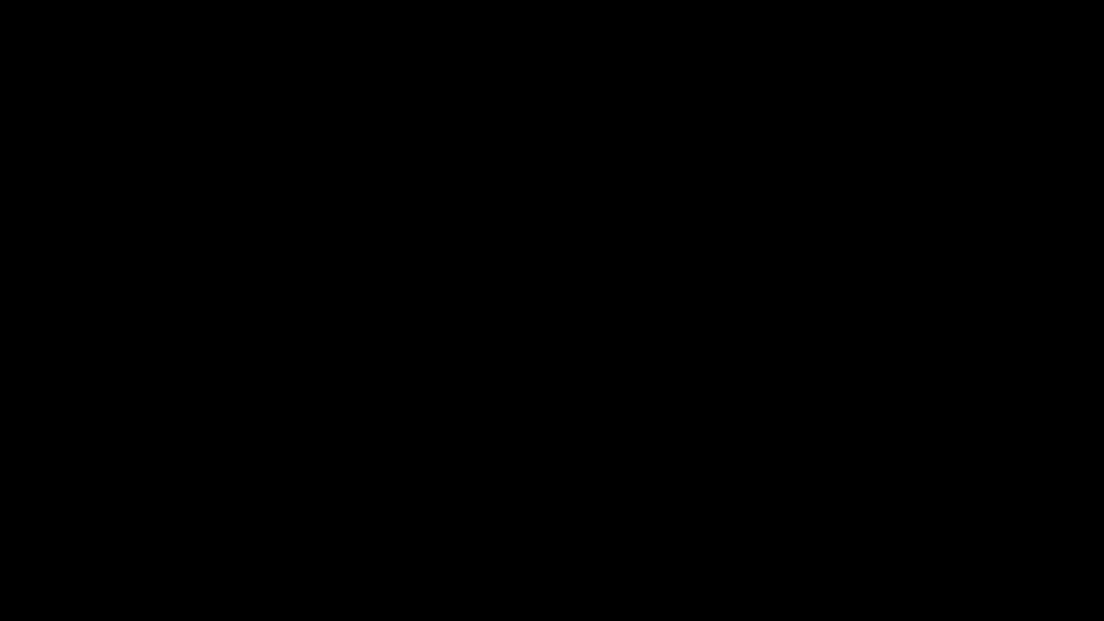